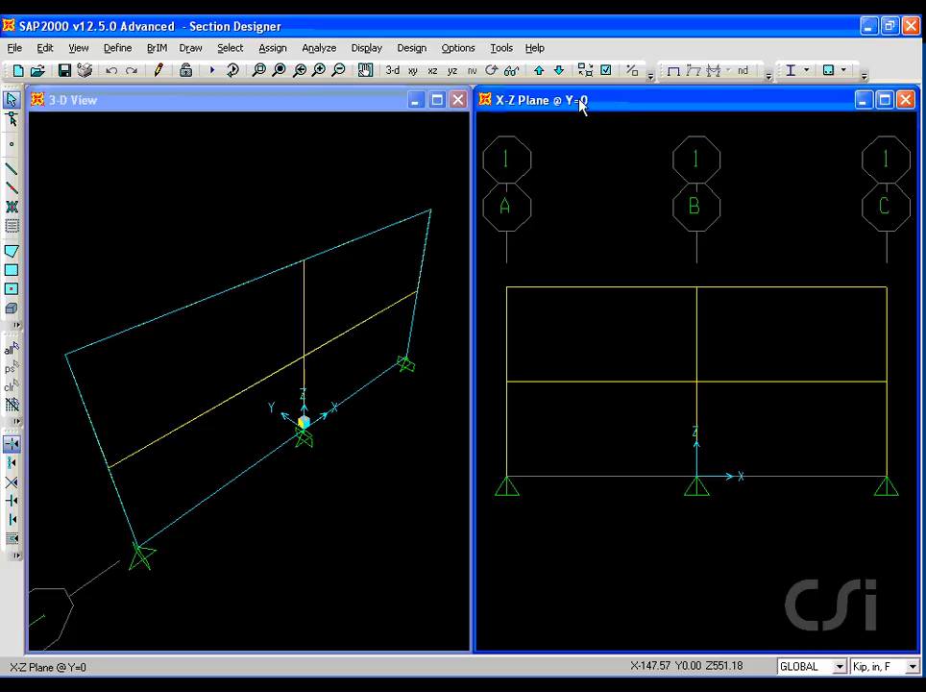
# Step: Add a new frame section property of type Other, using the Section Designer option
pyautogui.click(119, 49)
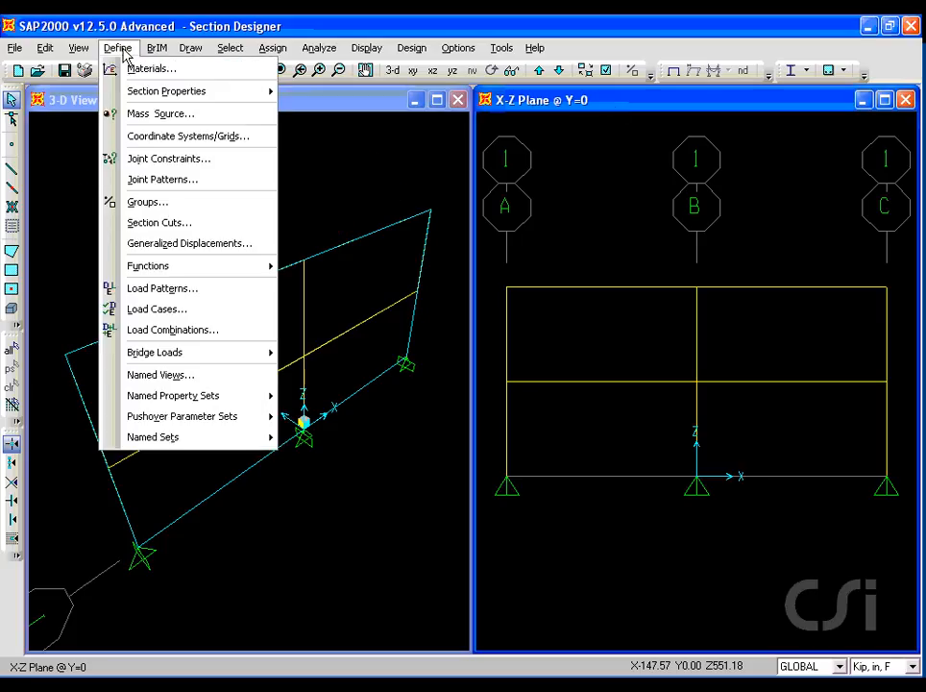
pyautogui.moveTo(260, 91)
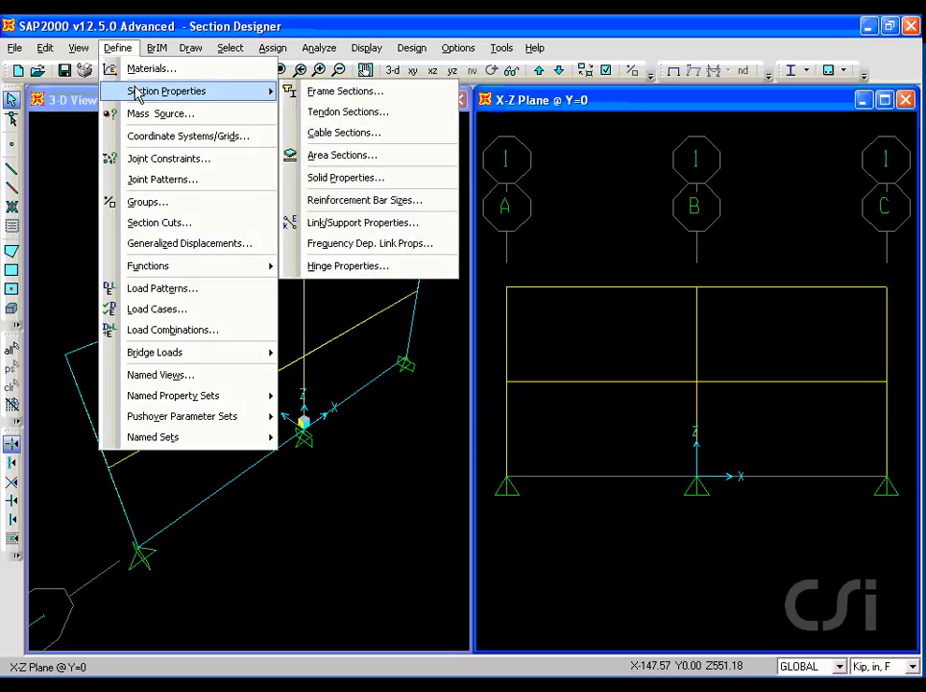
pyautogui.click(334, 93)
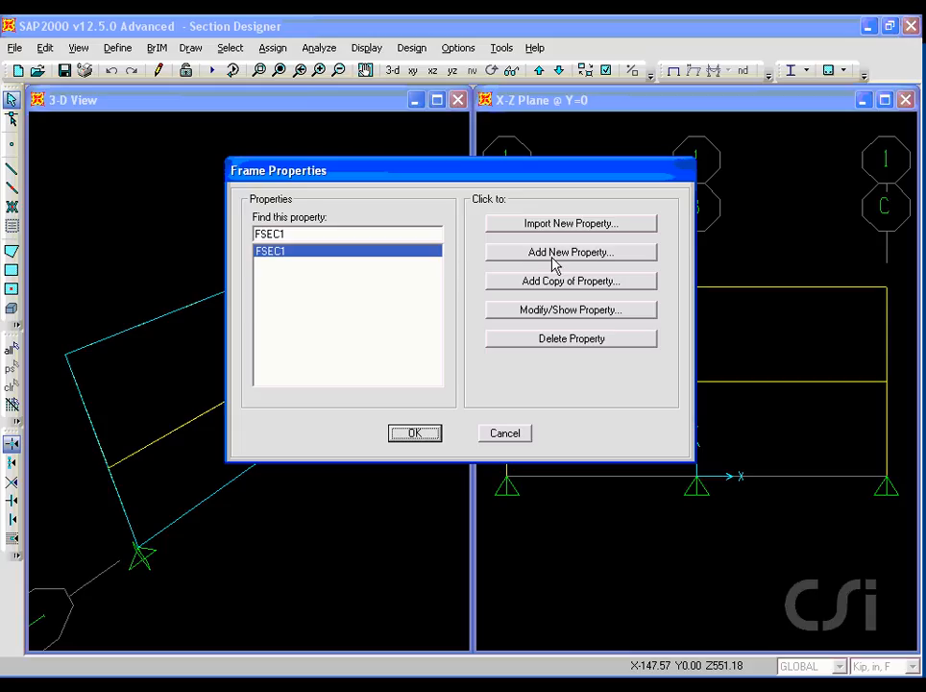
pyautogui.click(563, 253)
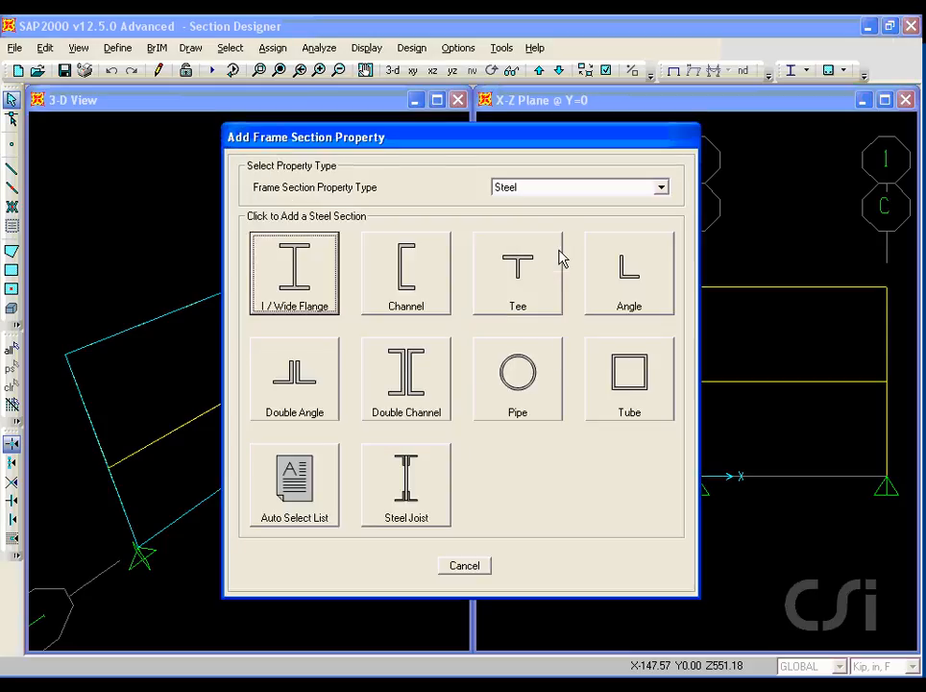
pyautogui.click(565, 190)
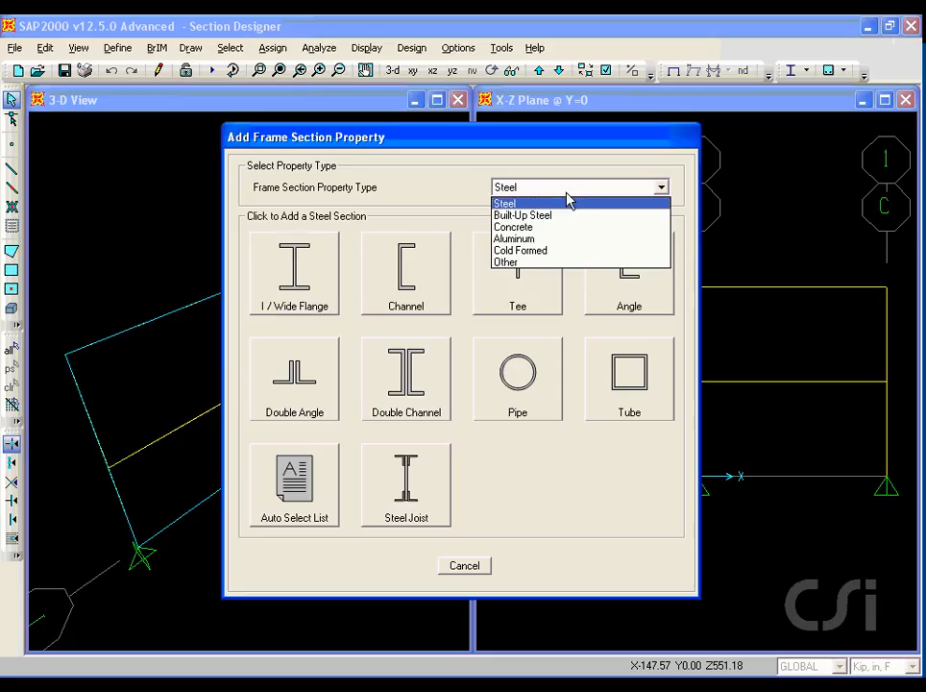
pyautogui.click(506, 263)
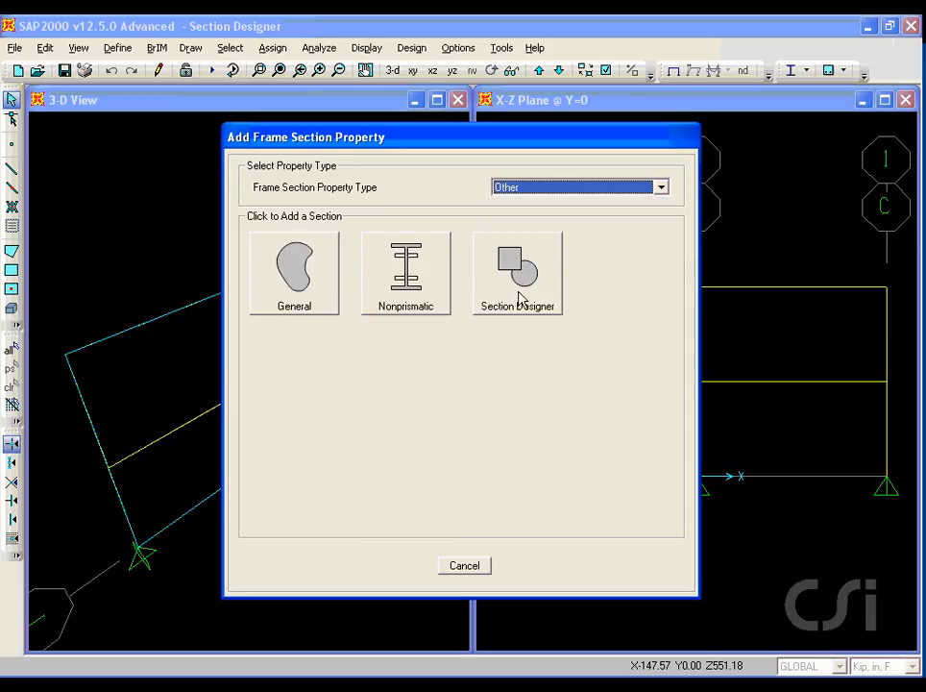
pyautogui.click(519, 299)
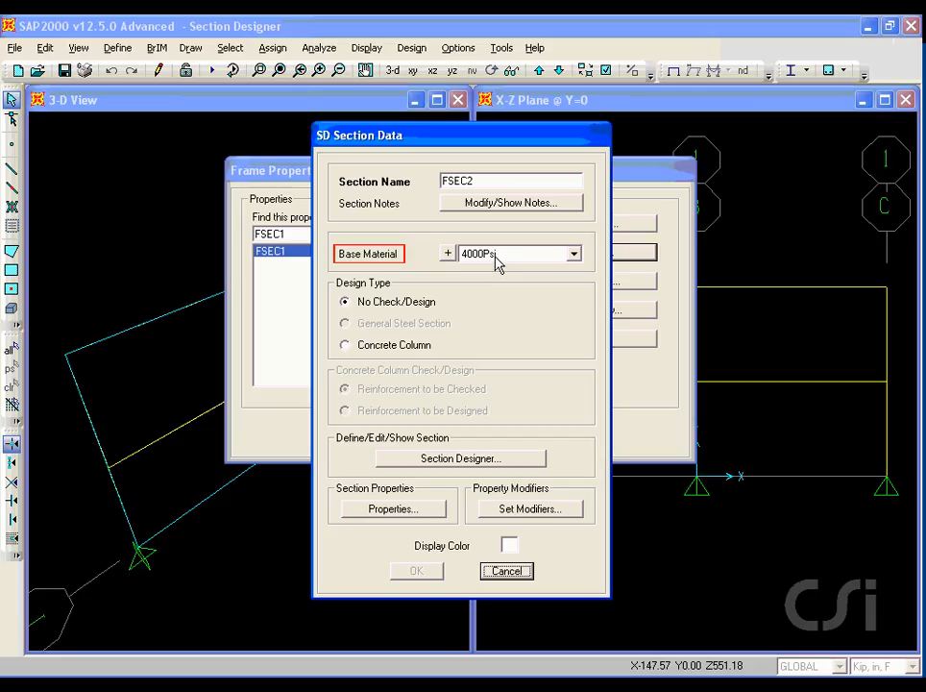
# Step: Set base material 4000Psi and design type Concrete Column with Reinforcement to be Checked, and open the section for drawing in Section Designer
pyautogui.click(497, 254)
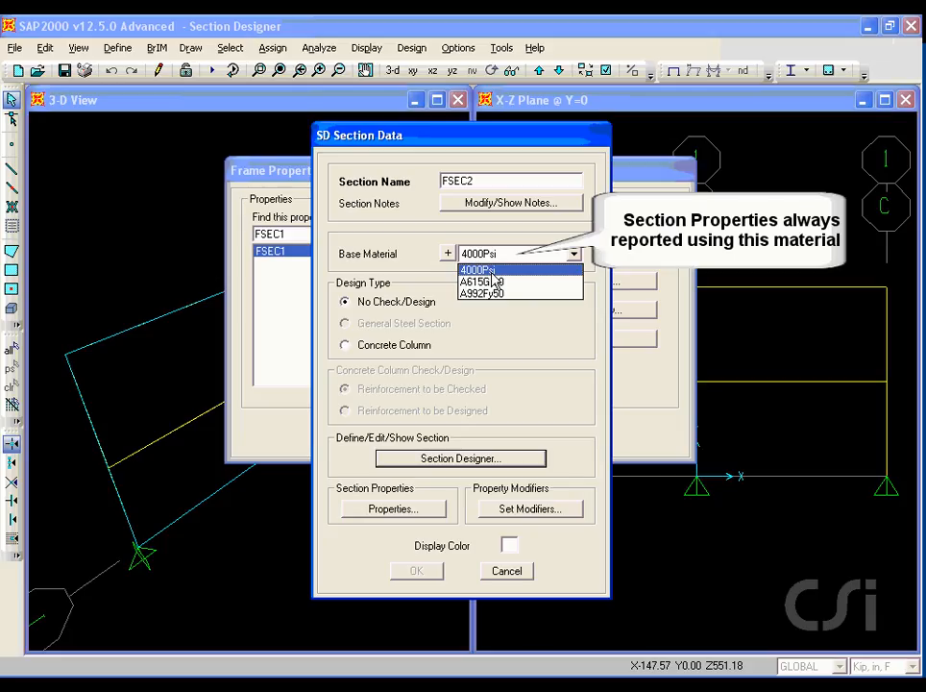
pyautogui.click(495, 273)
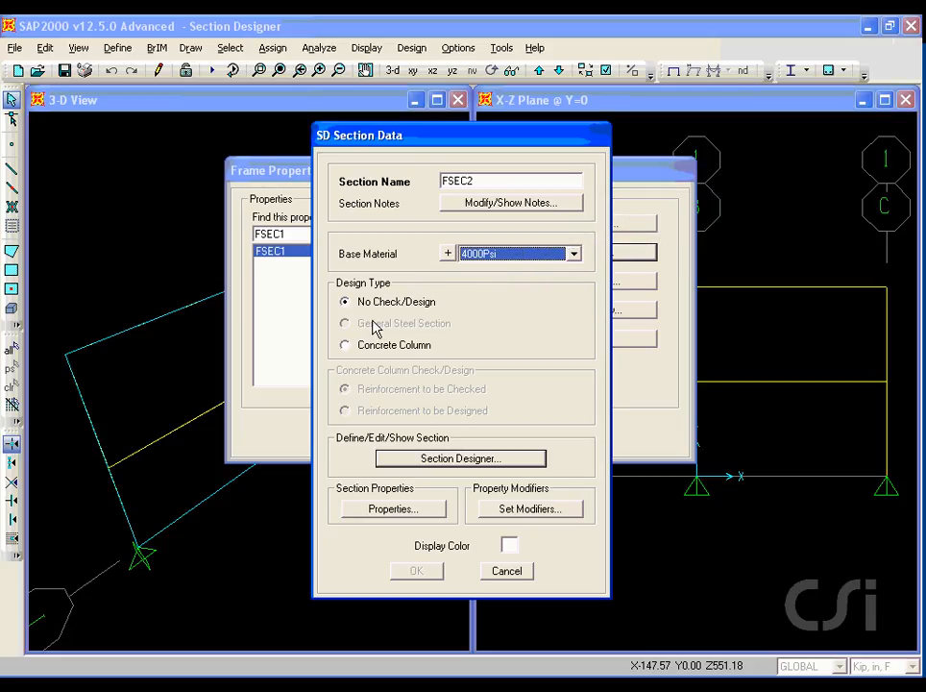
pyautogui.click(344, 345)
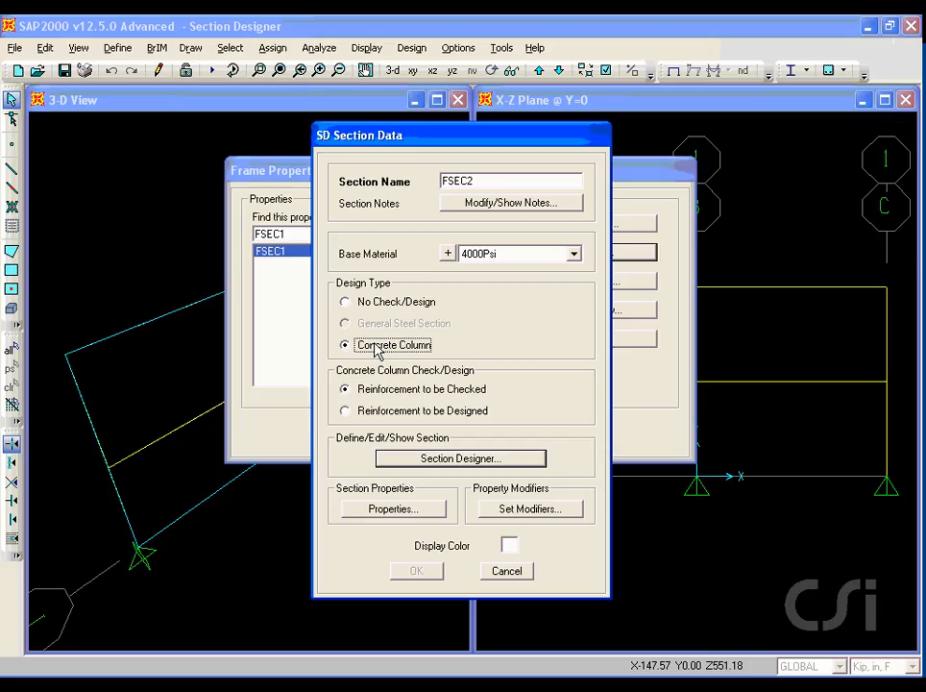
pyautogui.click(346, 412)
pyautogui.click(346, 390)
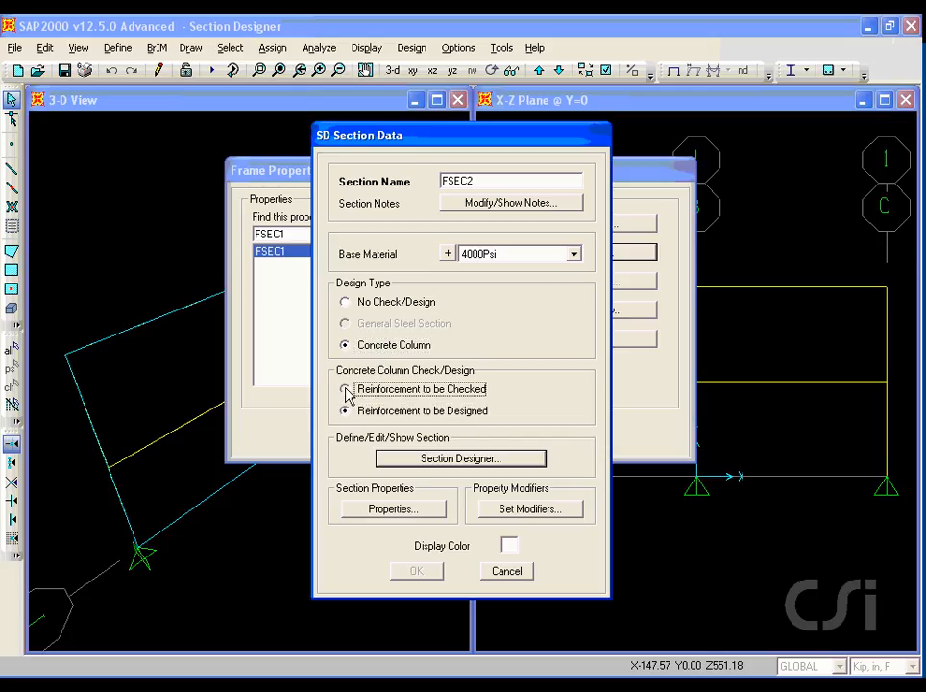
pyautogui.click(456, 459)
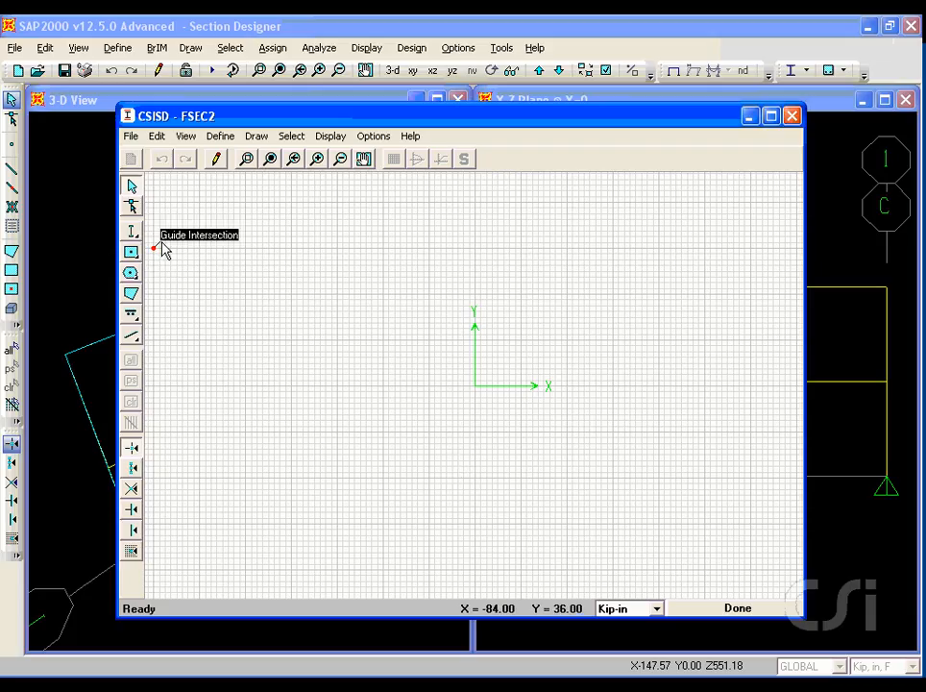
# Step: Draw a structural steel channel shape centred at the origin of the section grid
pyautogui.click(133, 232)
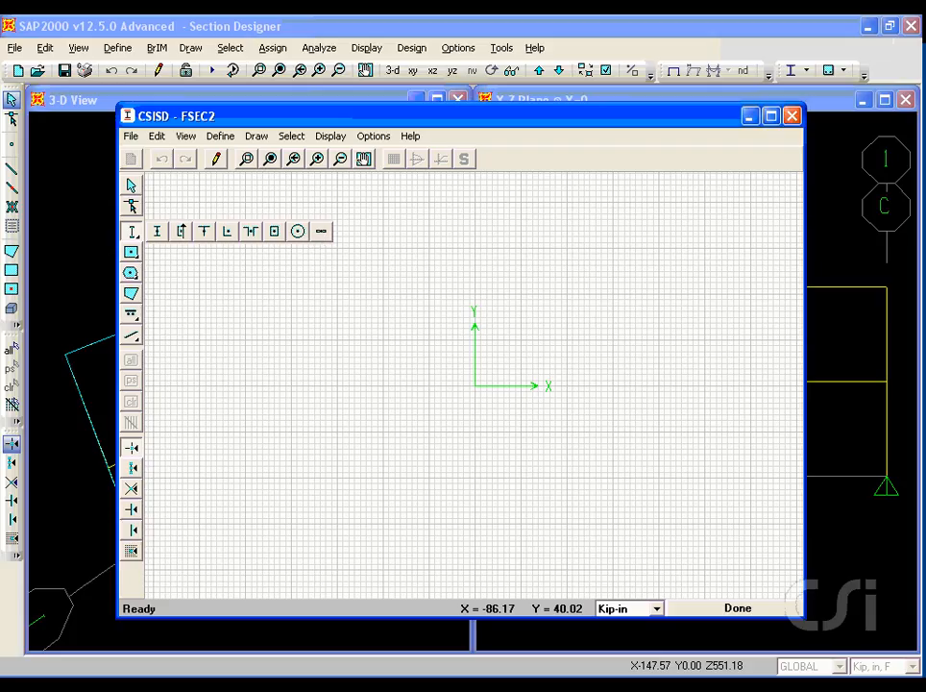
pyautogui.click(181, 231)
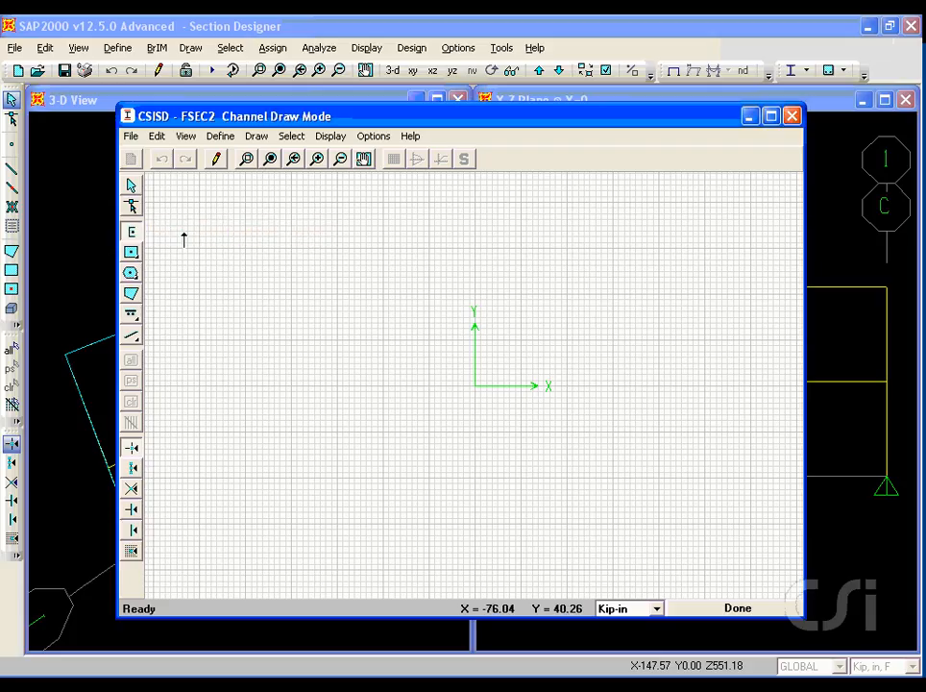
pyautogui.click(473, 387)
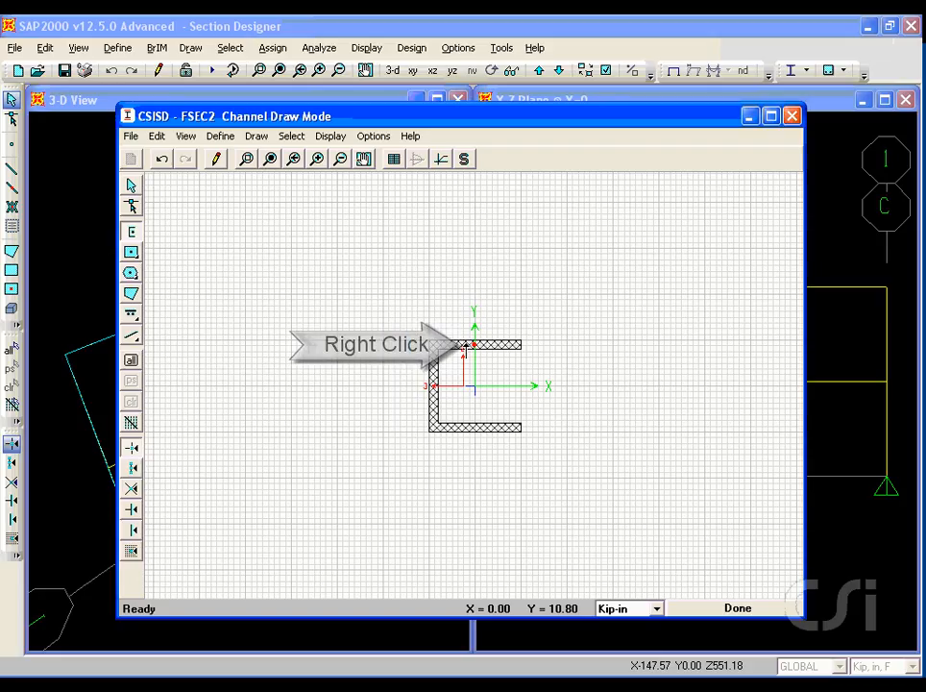
# Step: Choose A992Fy50 as the channel's material in its shape properties
pyautogui.rightClick(465, 344)
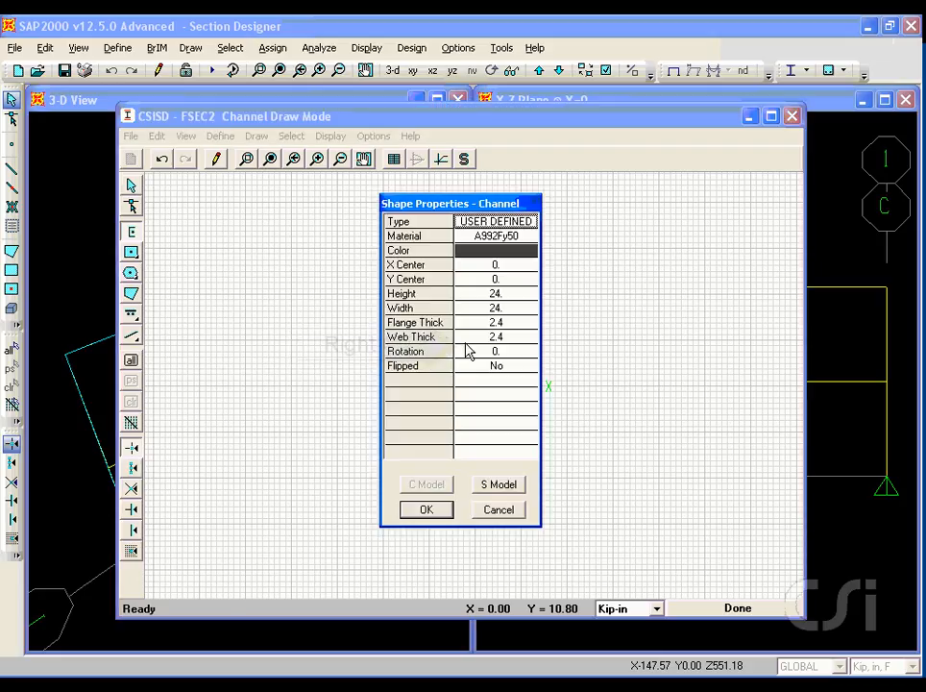
pyautogui.click(498, 237)
pyautogui.click(528, 237)
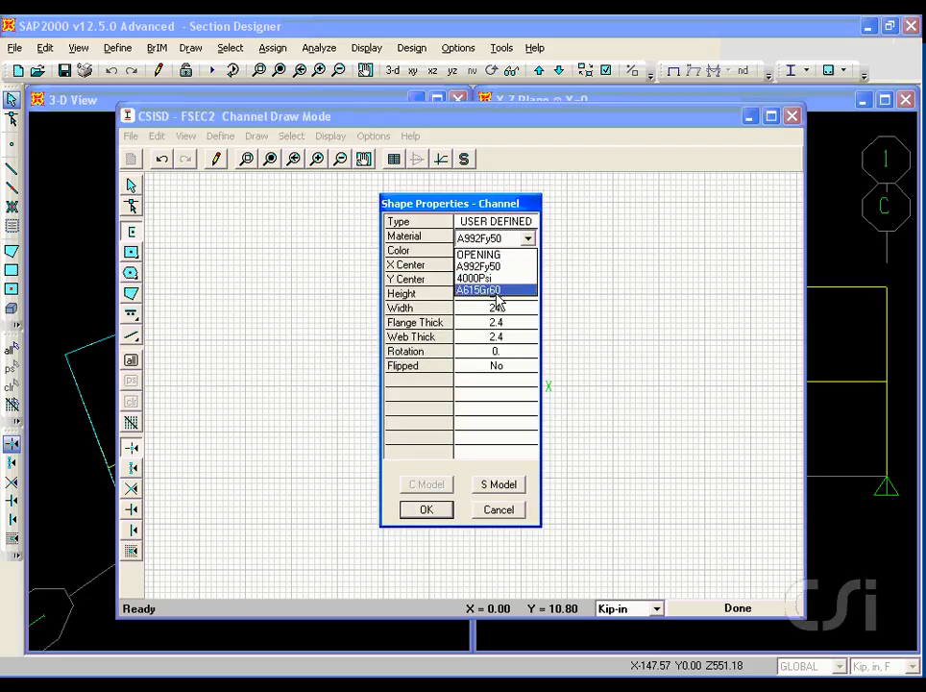
pyautogui.click(490, 266)
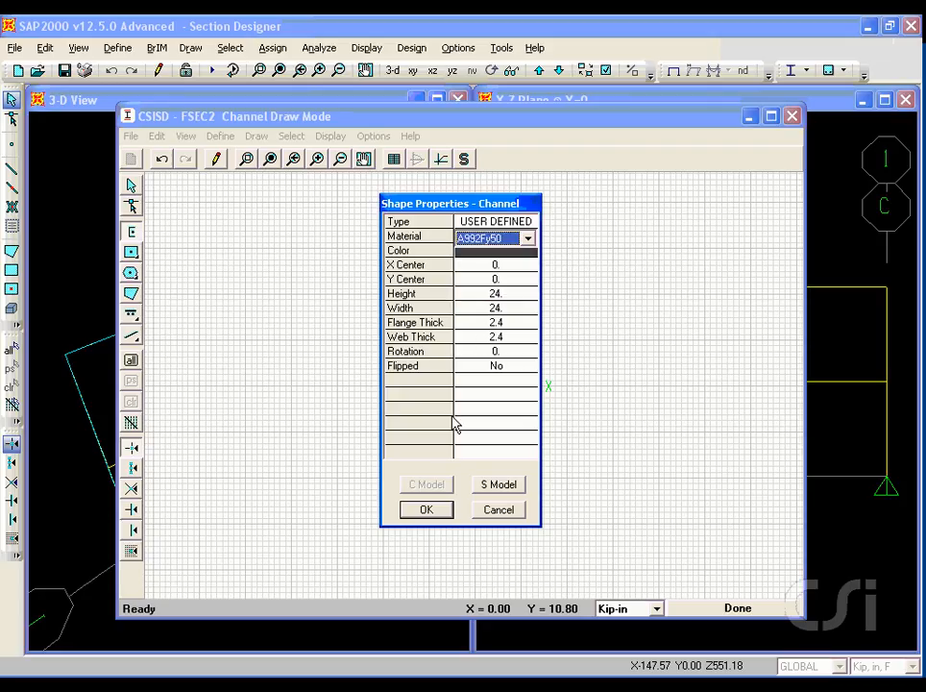
pyautogui.click(426, 509)
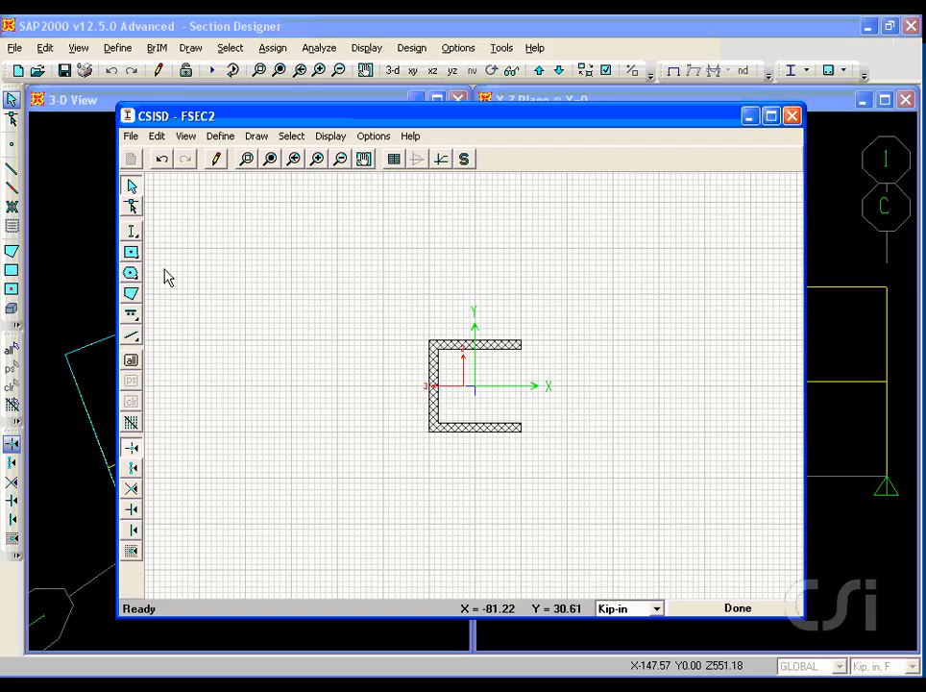
# Step: Draw a solid circle about 24 in in diameter, centred at about X = -48, Y = 0, beside the channel's web
pyautogui.click(131, 252)
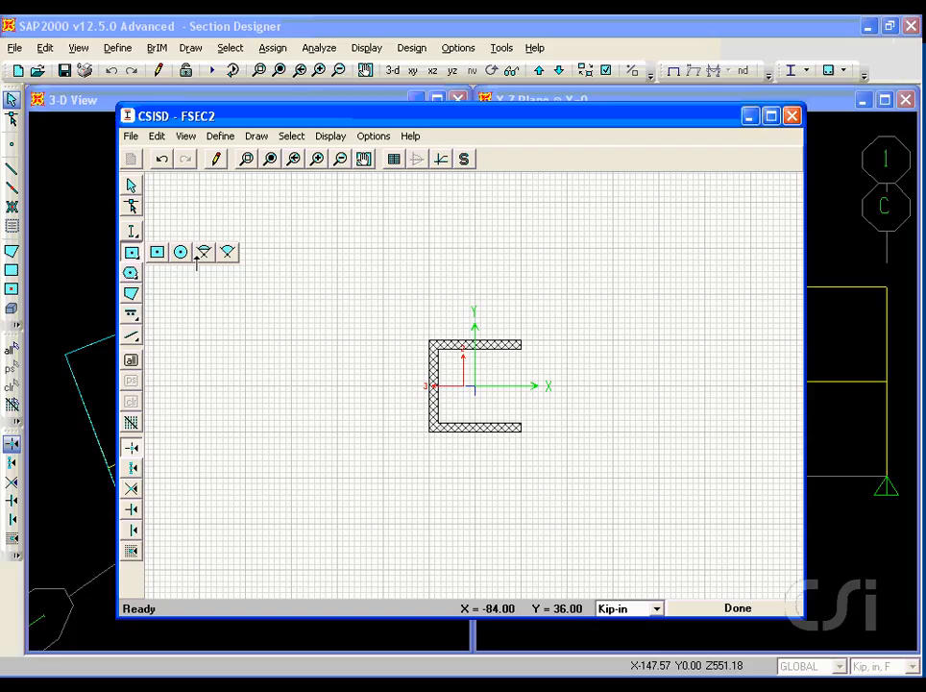
pyautogui.click(181, 254)
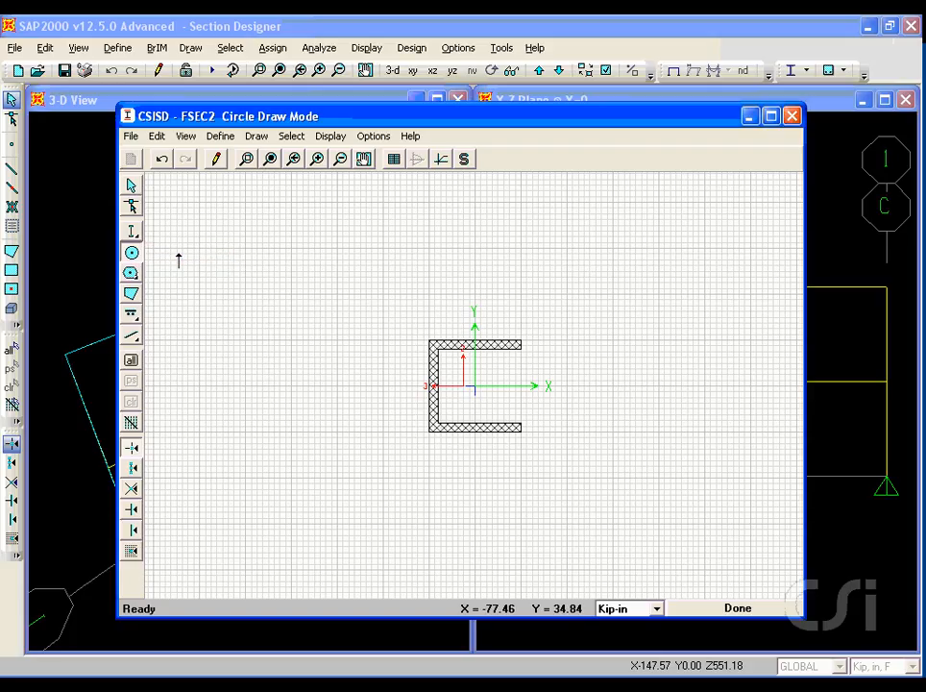
pyautogui.click(291, 387)
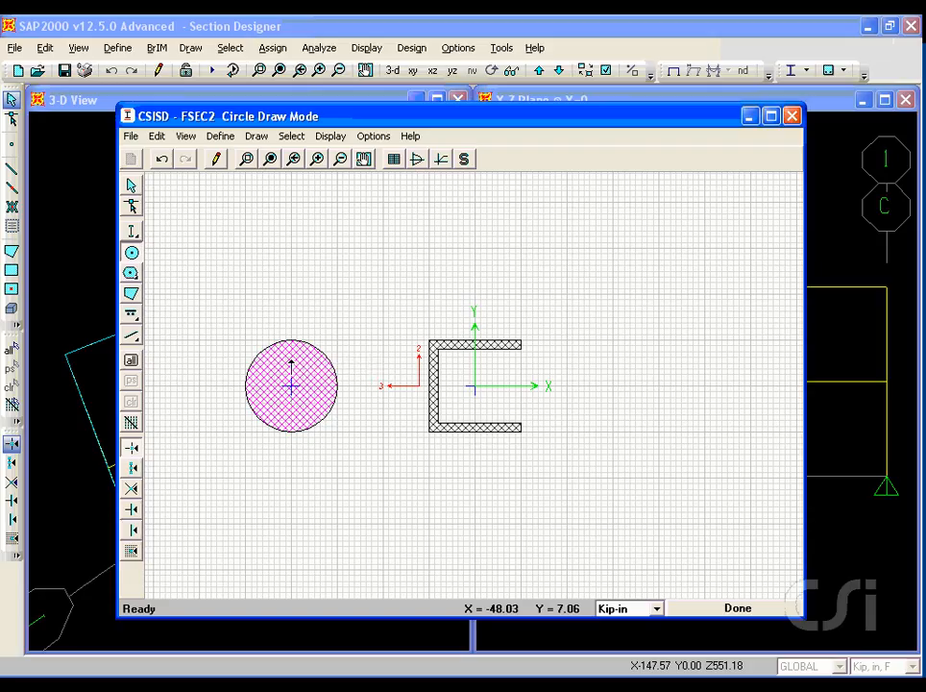
# Step: Turn on reinforcing for the solid circle and set its diameter to 36 in
pyautogui.rightClick(291, 365)
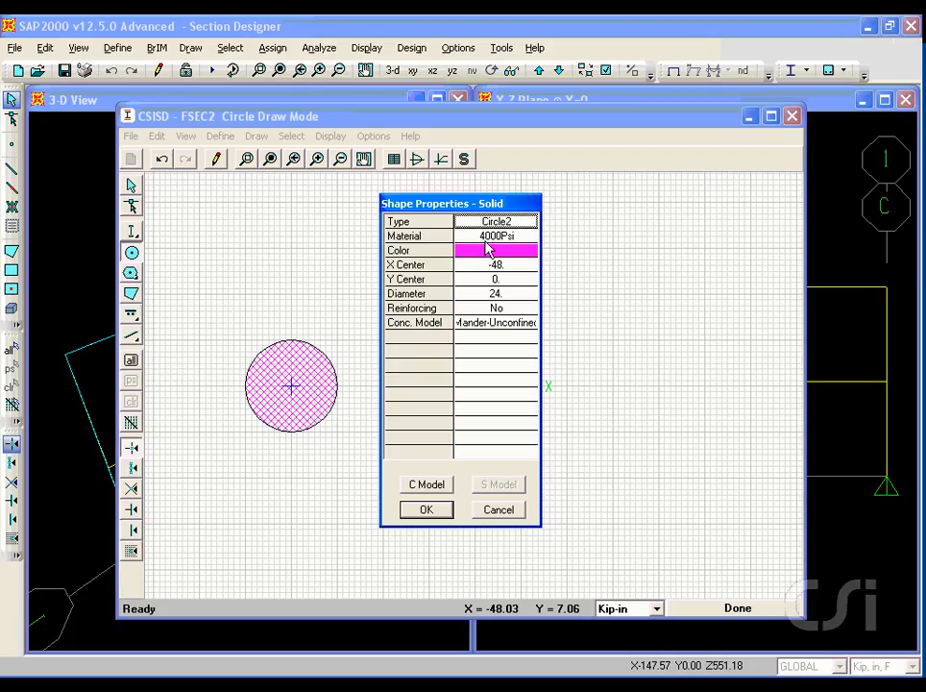
pyautogui.click(500, 309)
pyautogui.click(527, 309)
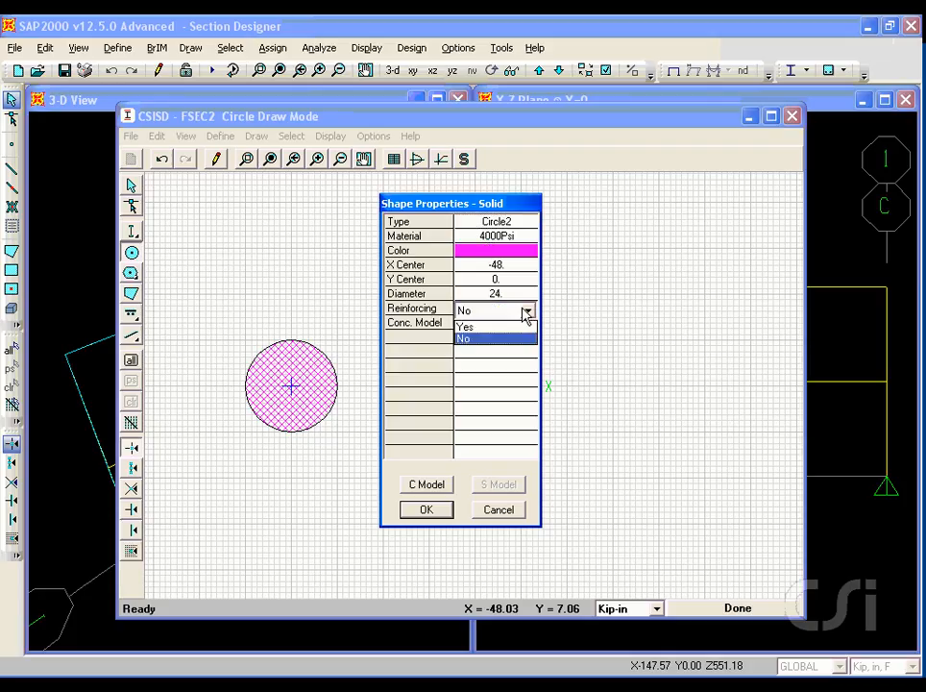
pyautogui.click(517, 330)
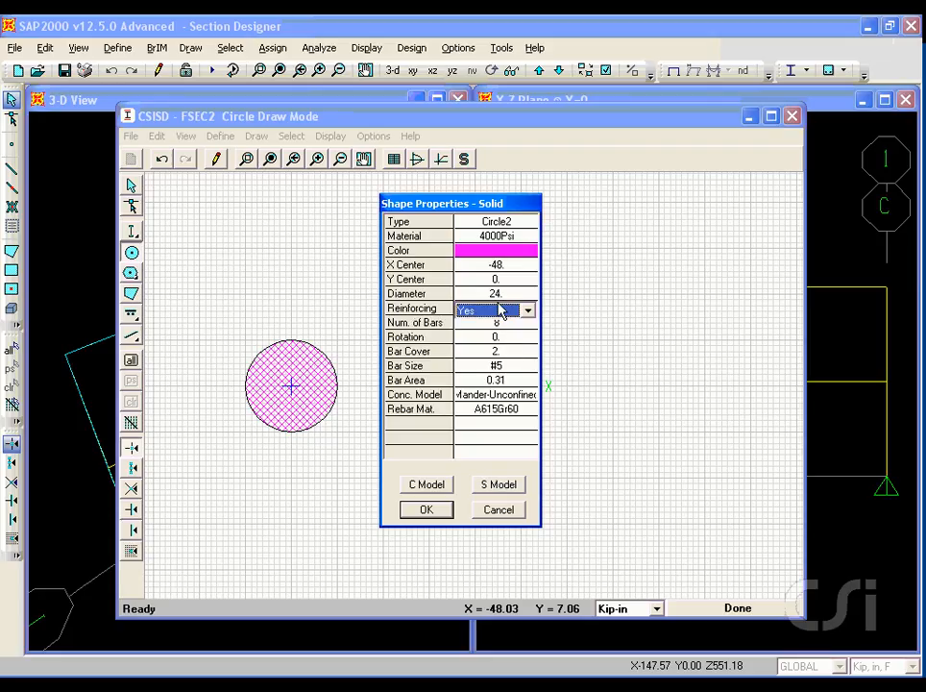
pyautogui.click(496, 293)
pyautogui.doubleClick(496, 293)
pyautogui.write('3')
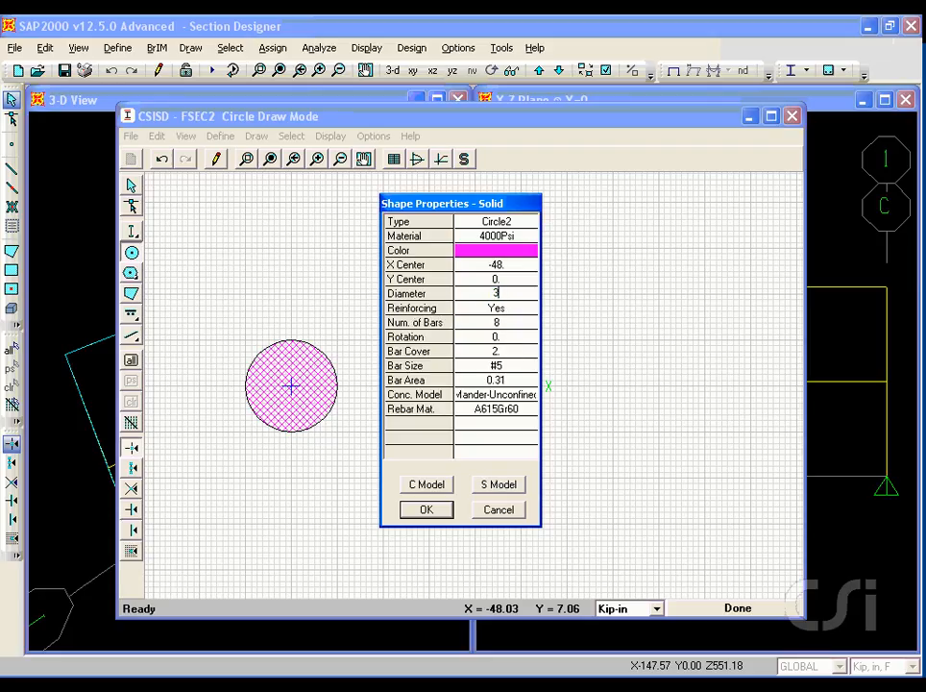
pyautogui.write('6')
pyautogui.click(427, 510)
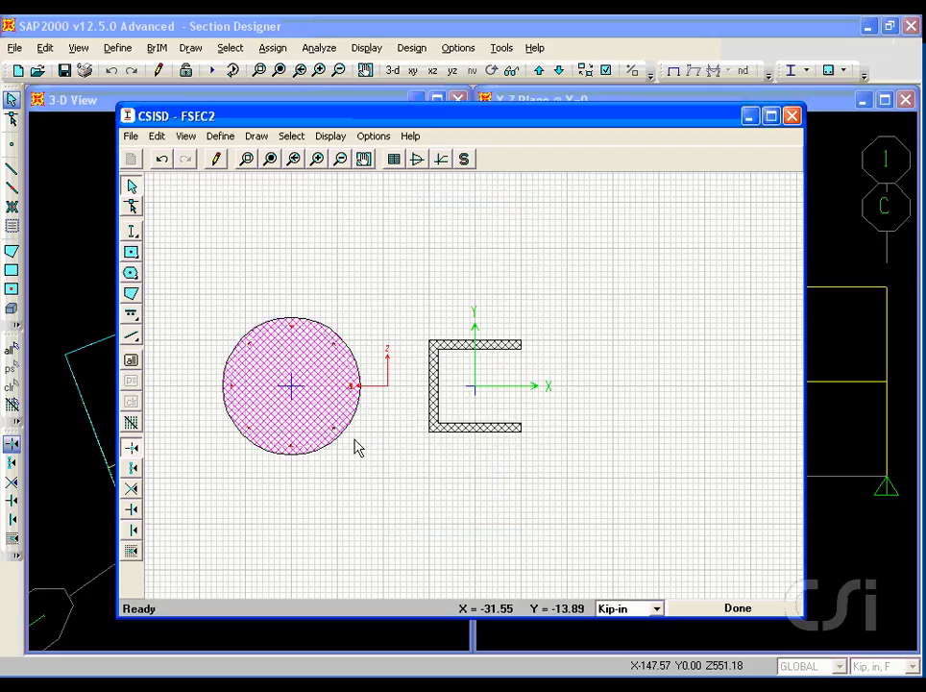
# Step: Draw a five-sided polygon beyond the channel's open side, with two of its corners at about (84, 12) and (51, -8)
pyautogui.click(132, 296)
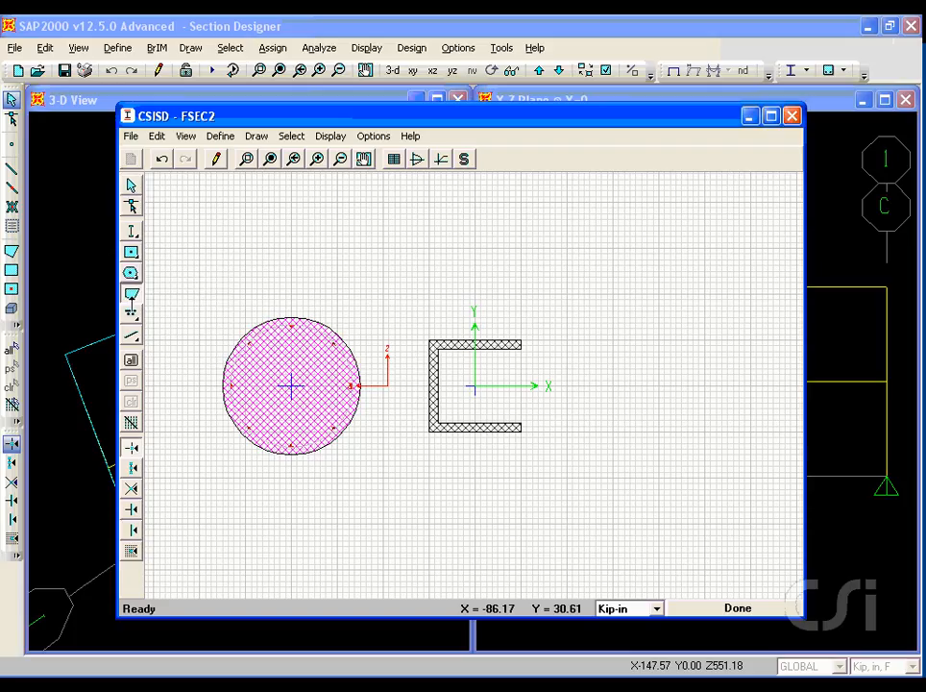
pyautogui.click(576, 308)
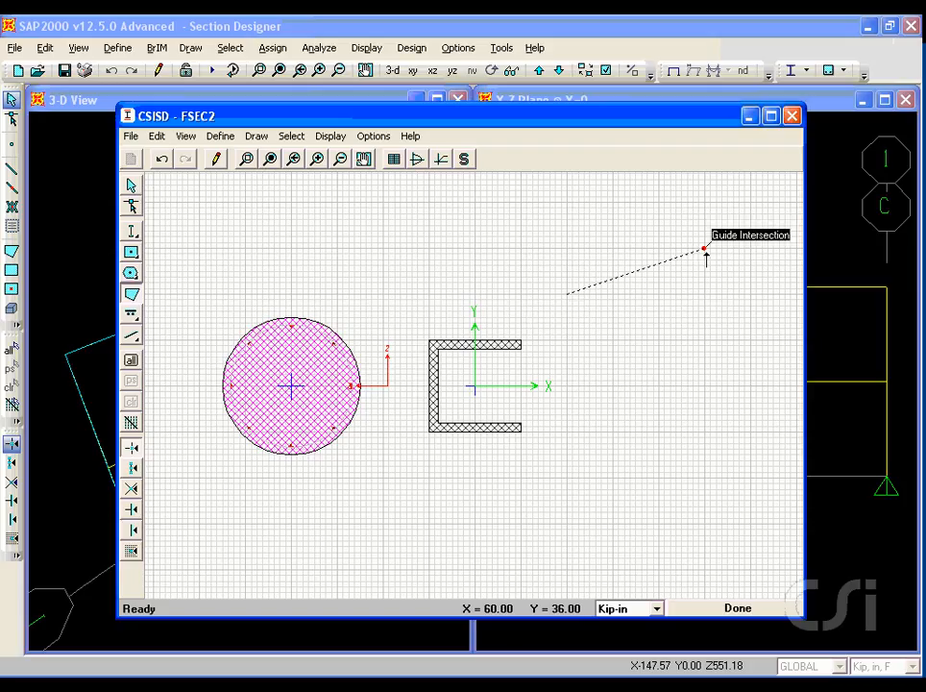
pyautogui.click(719, 244)
pyautogui.click(796, 338)
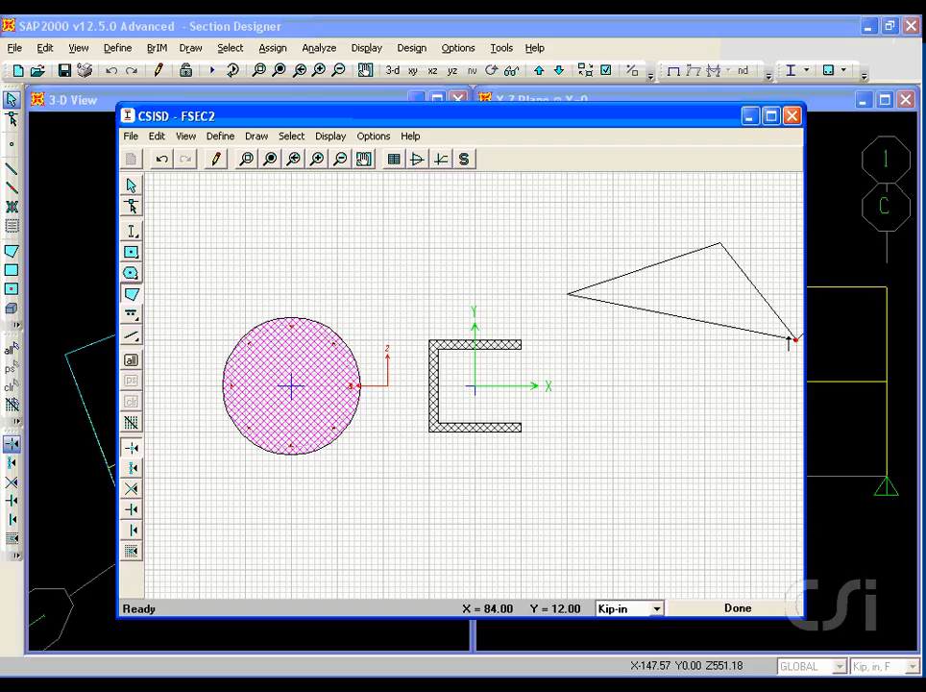
pyautogui.click(671, 414)
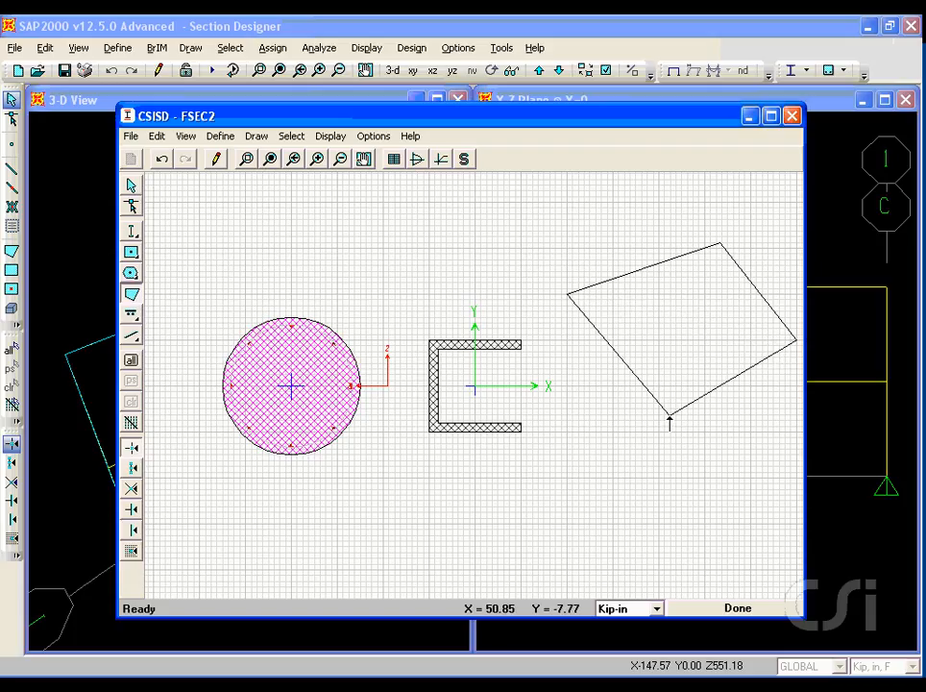
pyautogui.doubleClick(549, 356)
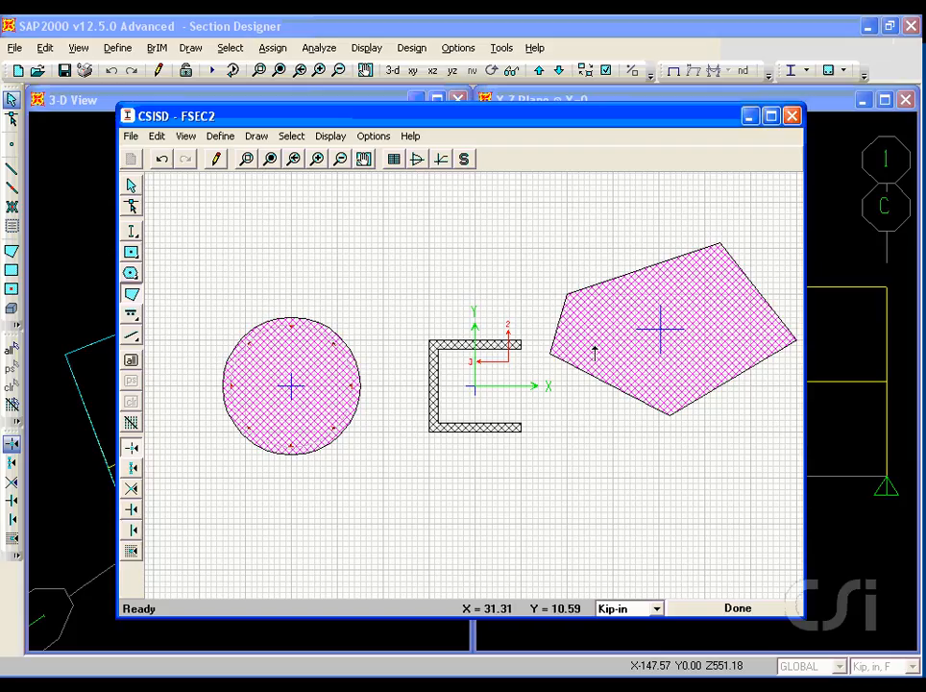
# Step: Turn on reinforcing for the five-sided polygon in its shape properties
pyautogui.rightClick(594, 349)
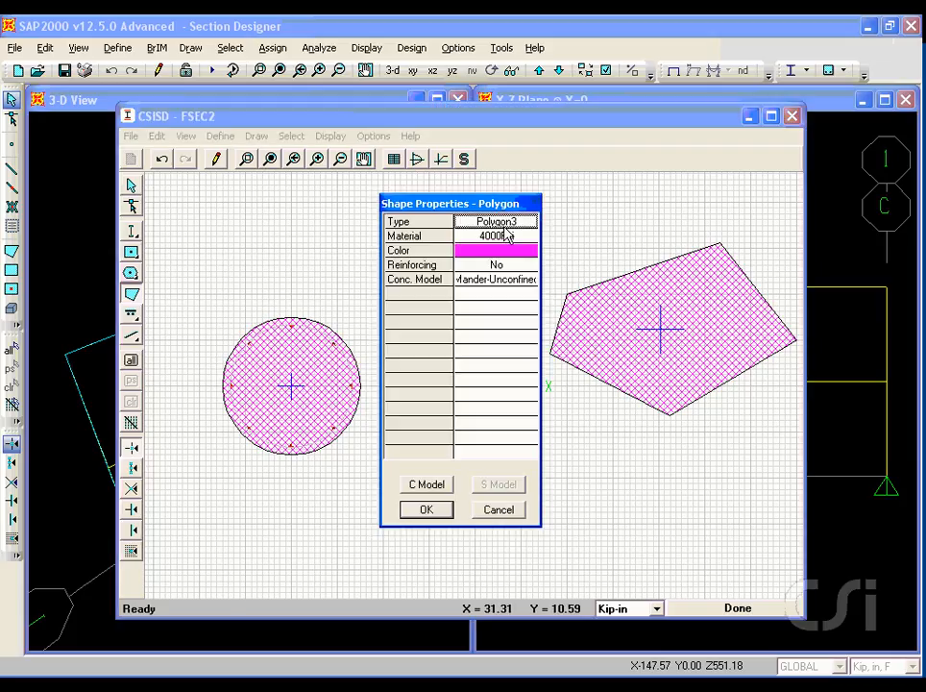
pyautogui.click(507, 268)
pyautogui.click(508, 269)
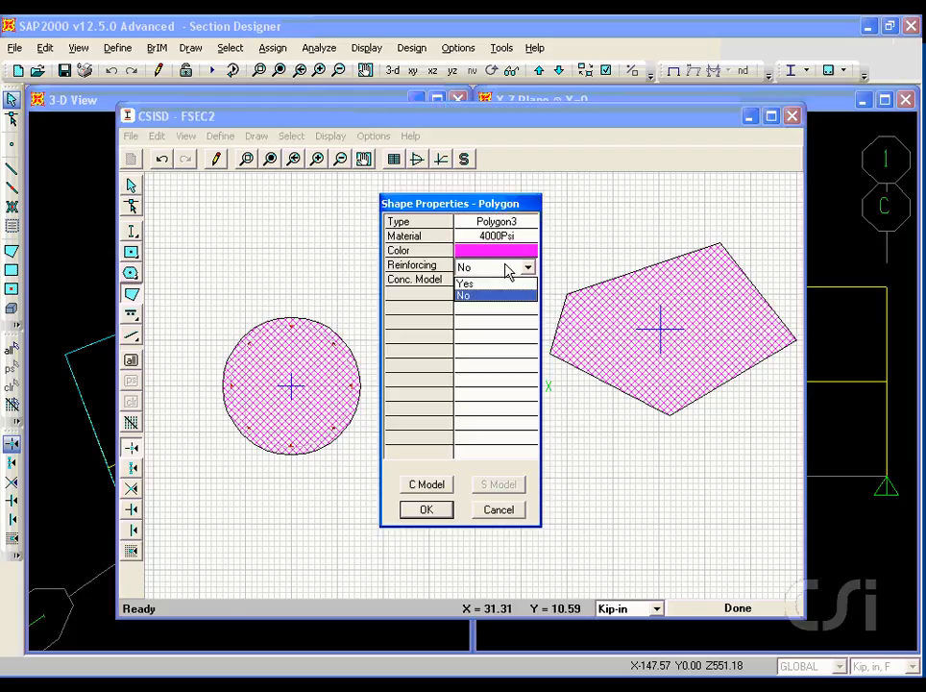
pyautogui.click(498, 285)
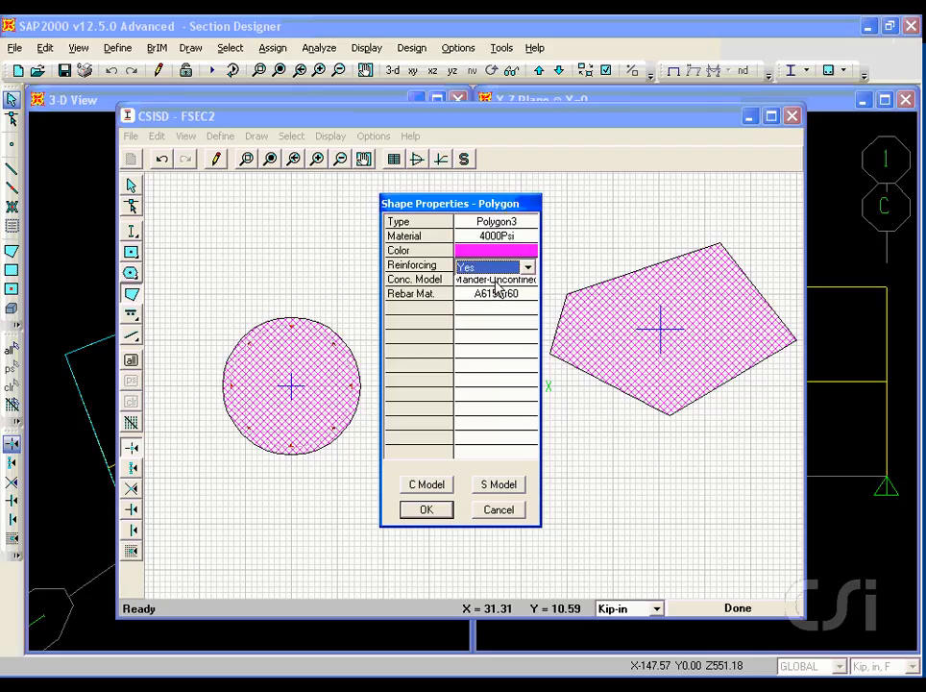
pyautogui.click(426, 510)
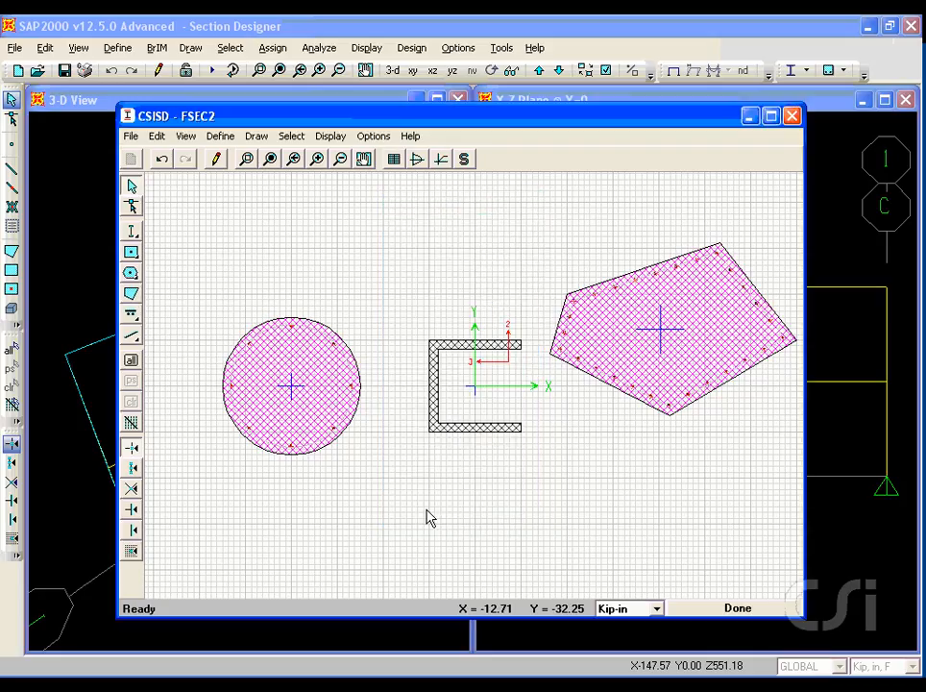
# Step: Reshape the drawing by moving the whole polygon down and toward the channel, bringing its lowest corner to about (47, -15)
pyautogui.click(132, 206)
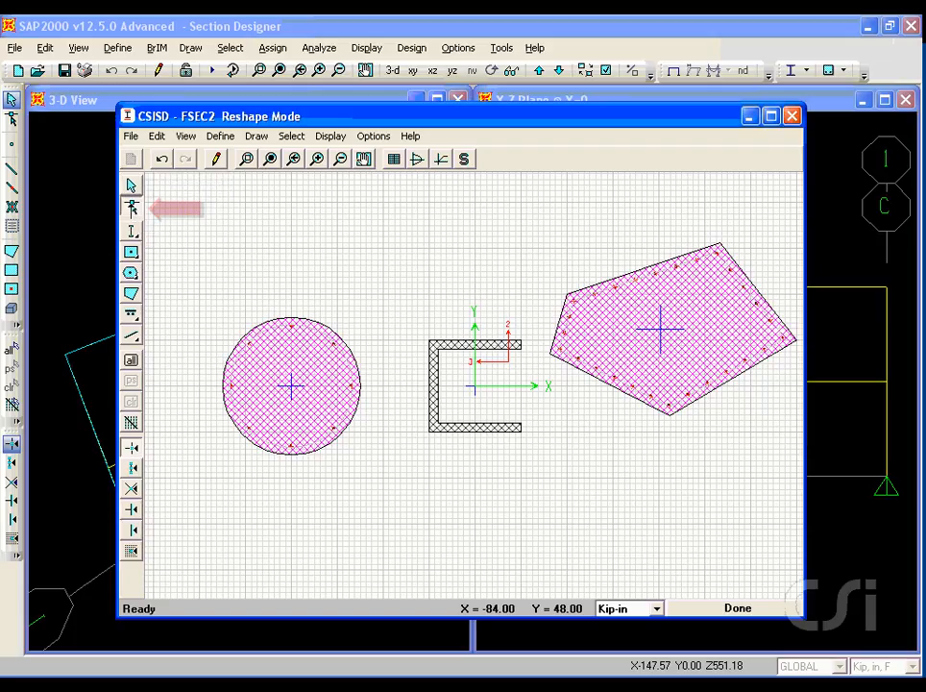
pyautogui.click(605, 343)
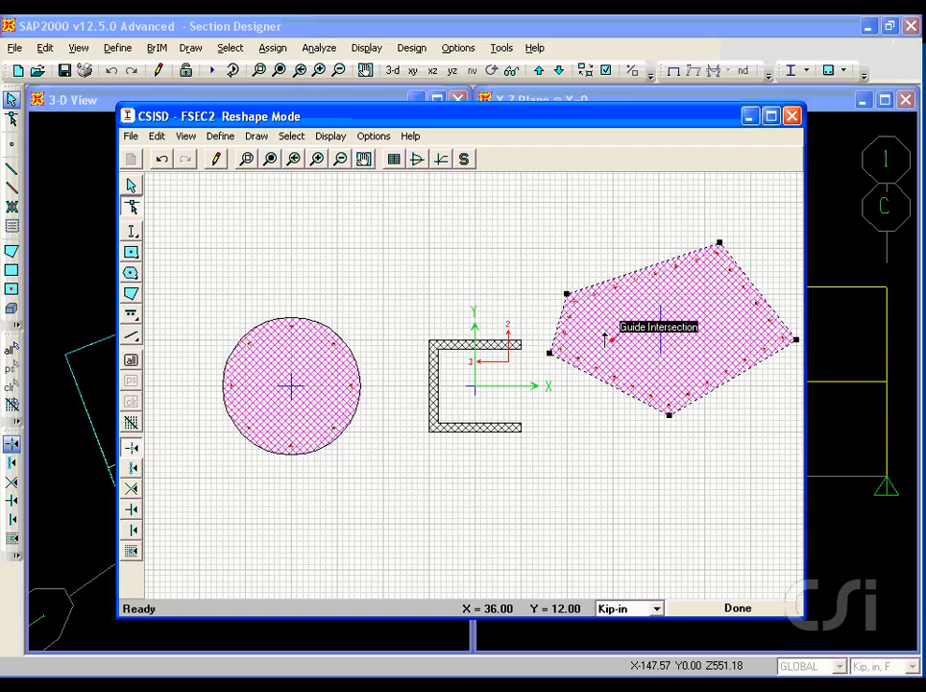
pyautogui.moveTo(605, 338); pyautogui.dragTo(616, 384)
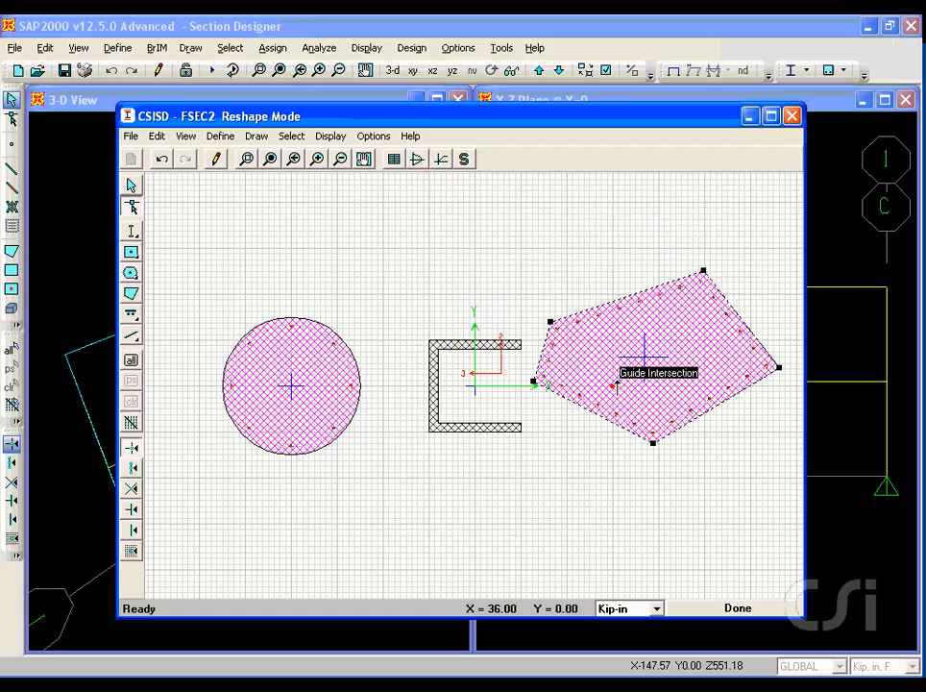
# Step: Move the polygon's lowest corner to about (37, -19) and view its exact coordinates without changing them
pyautogui.click(654, 443)
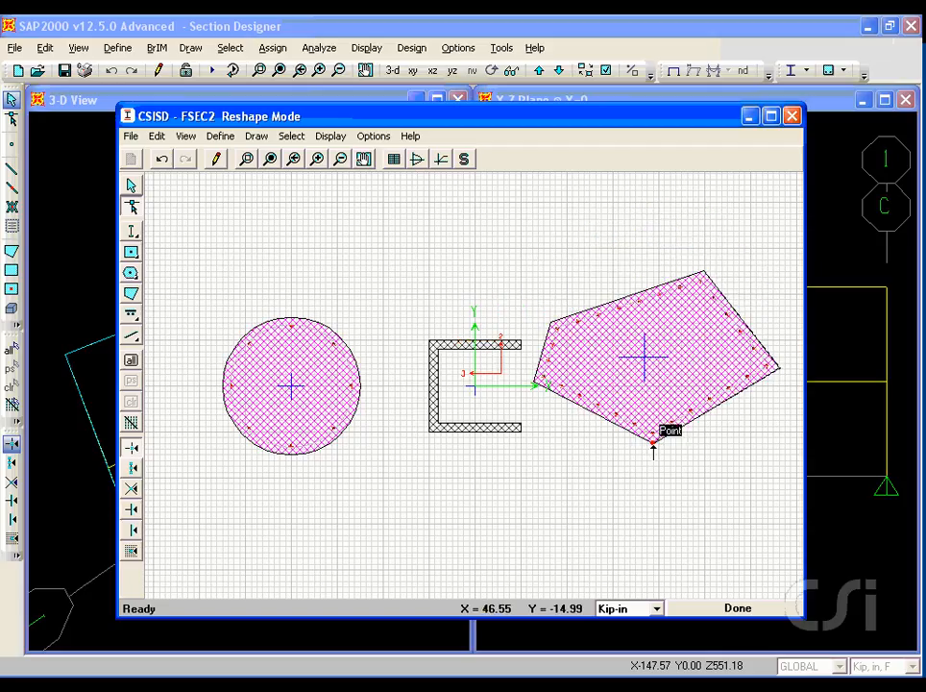
pyautogui.moveTo(653, 444); pyautogui.dragTo(622, 469)
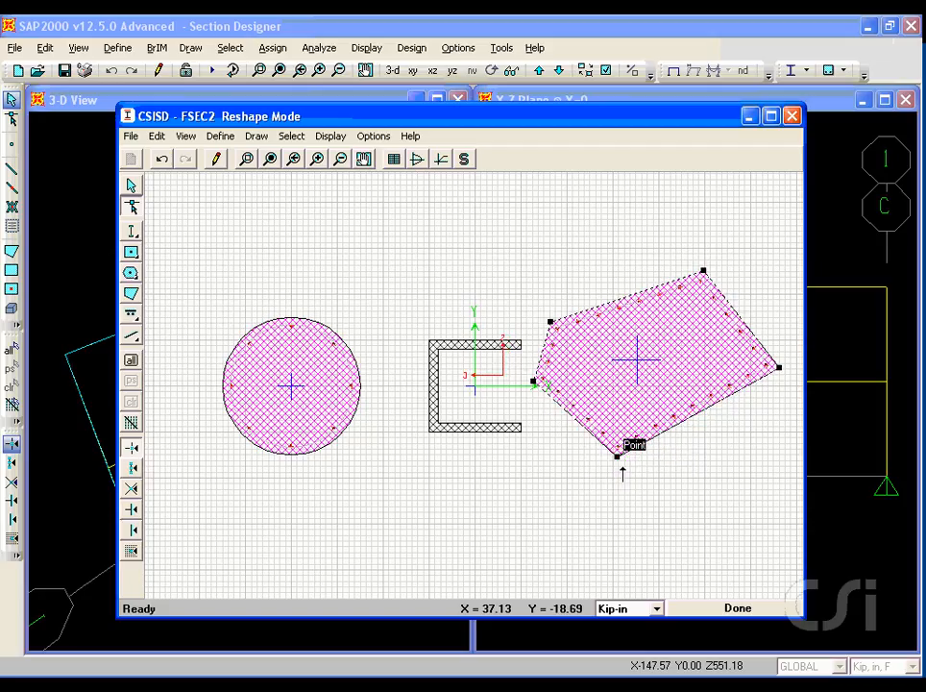
pyautogui.rightClick(616, 459)
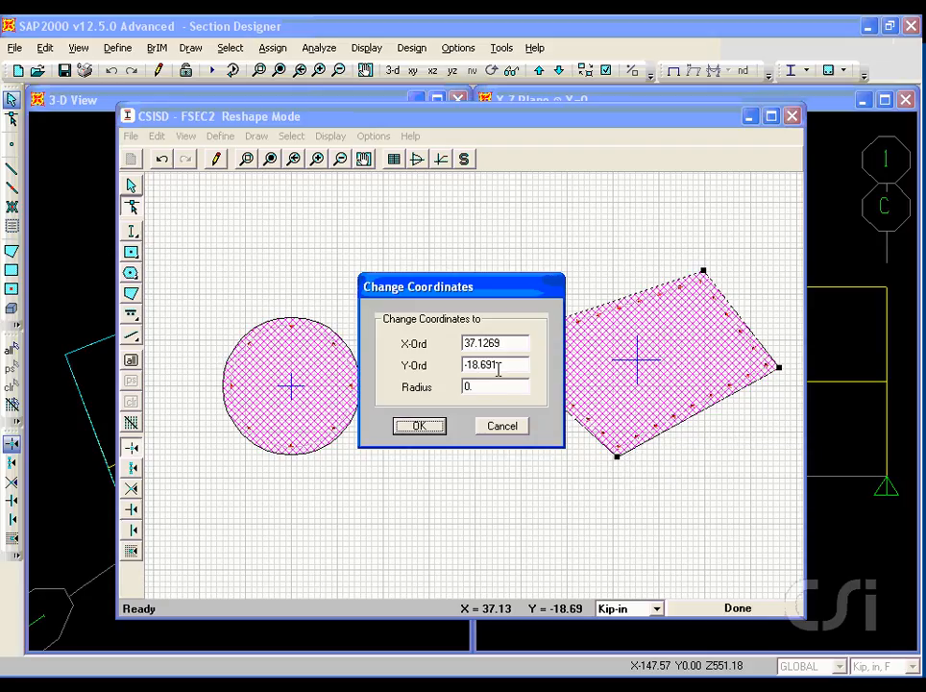
pyautogui.click(508, 427)
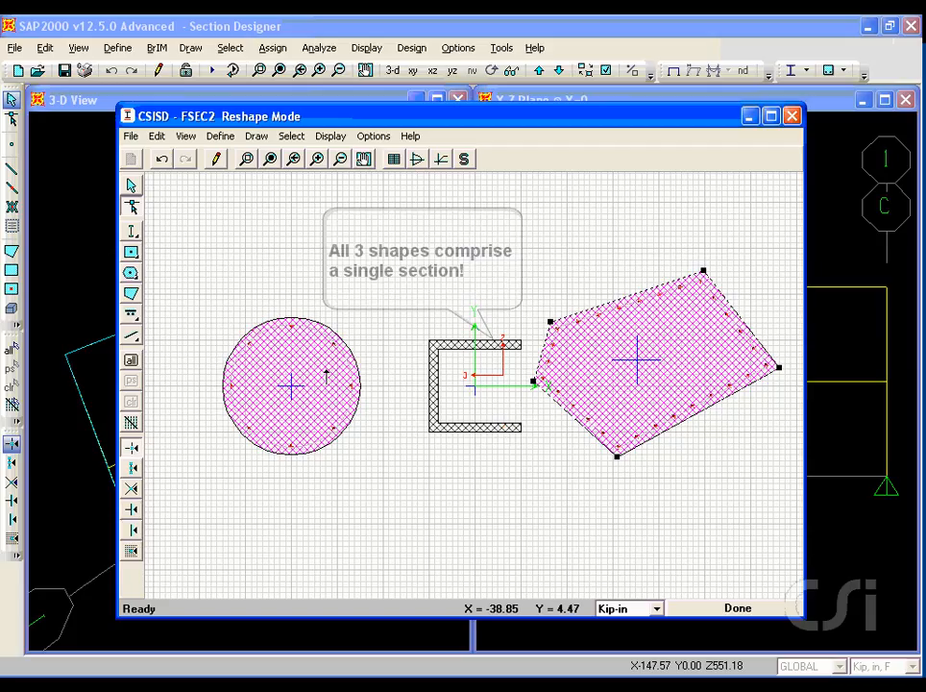
pyautogui.moveTo(327, 369); pyautogui.dragTo(386, 376)
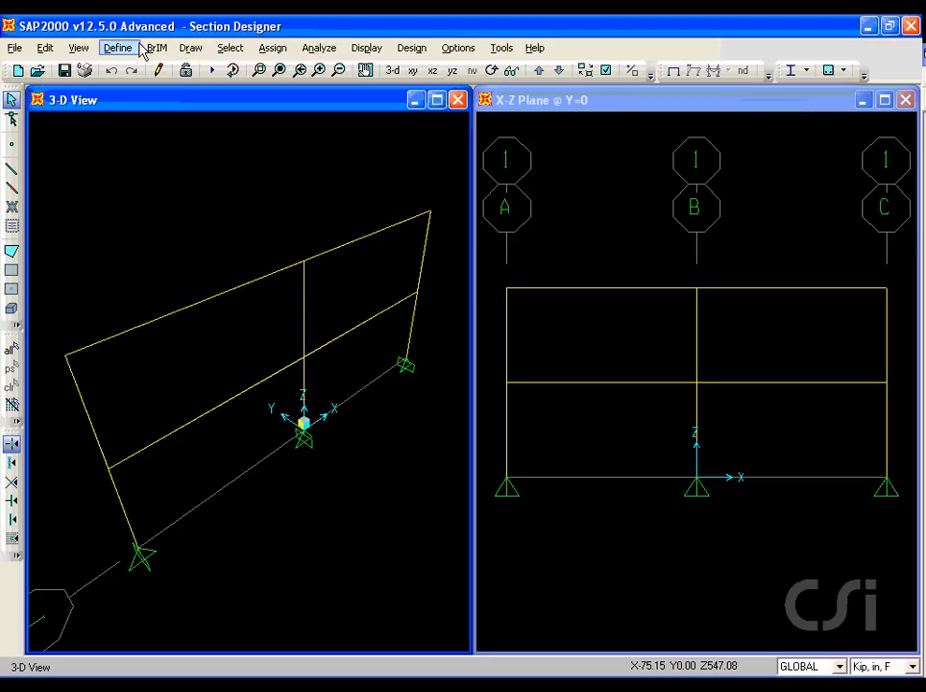
# Step: Add a new frame section property of type Other using the Section Designer option
pyautogui.click(117, 47)
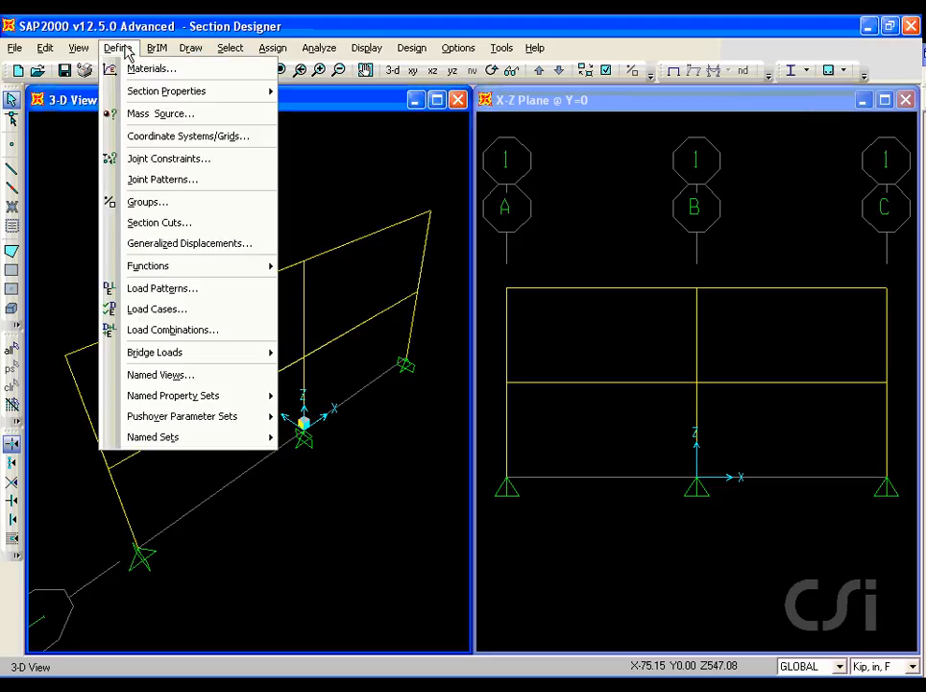
pyautogui.moveTo(142, 91)
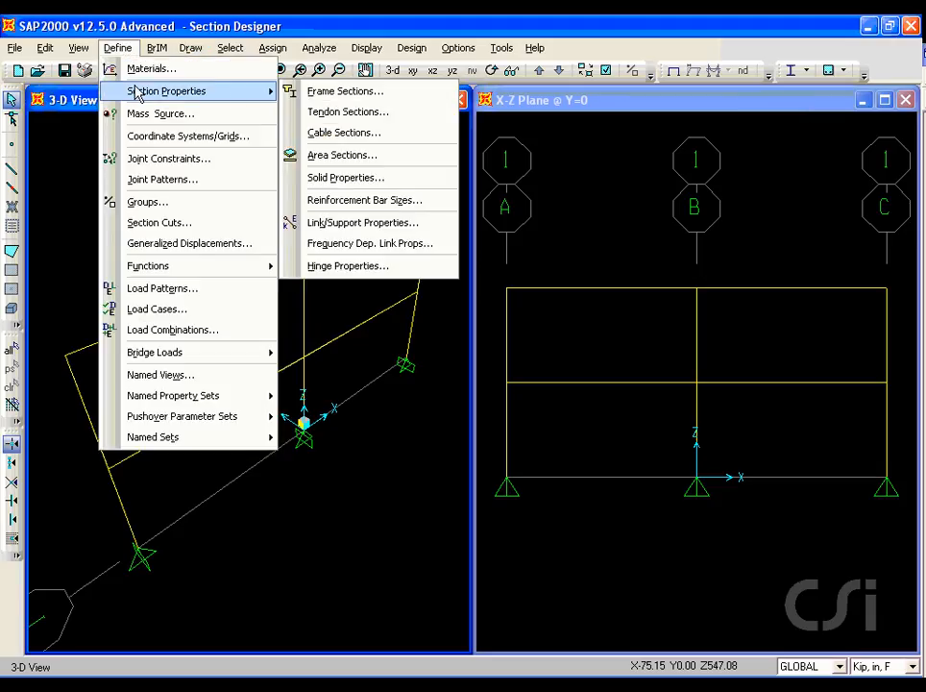
pyautogui.click(314, 93)
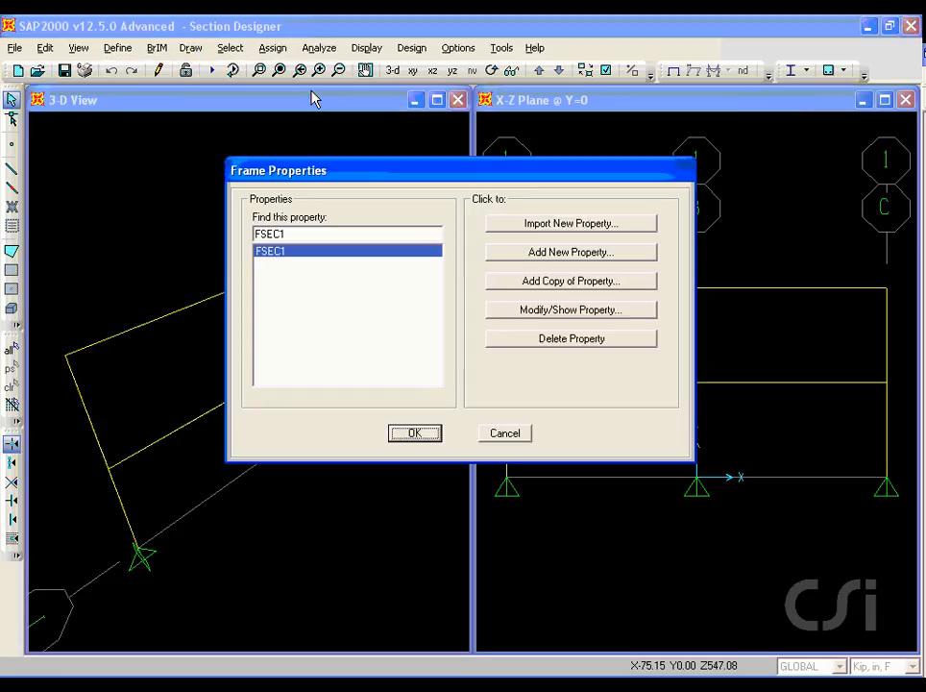
pyautogui.click(534, 253)
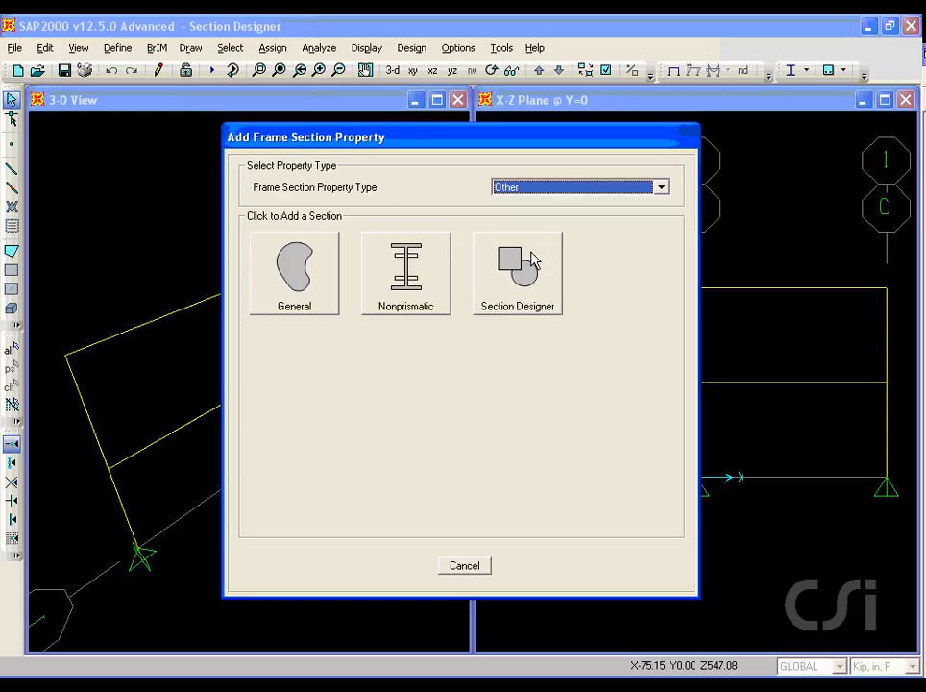
pyautogui.click(517, 303)
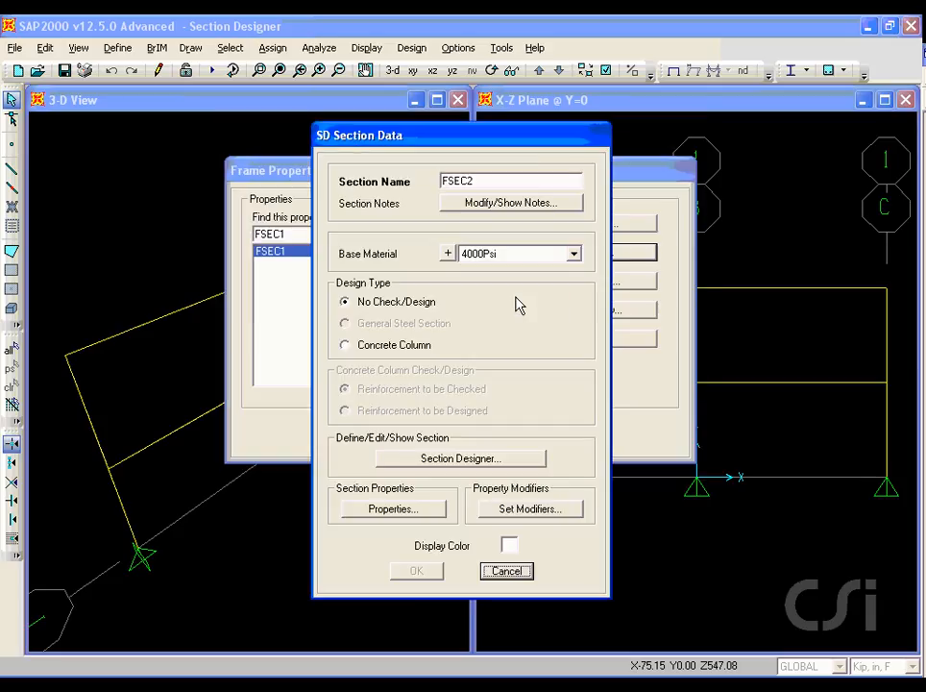
# Step: Name the new section SD and set its design type to Concrete Column
pyautogui.doubleClick(489, 180)
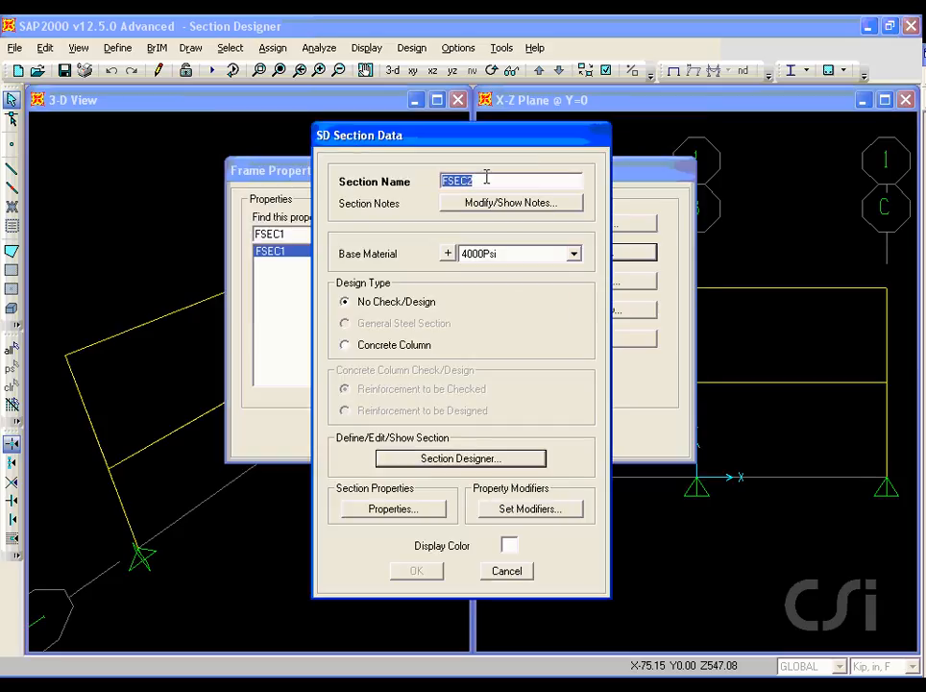
pyautogui.write('SD')
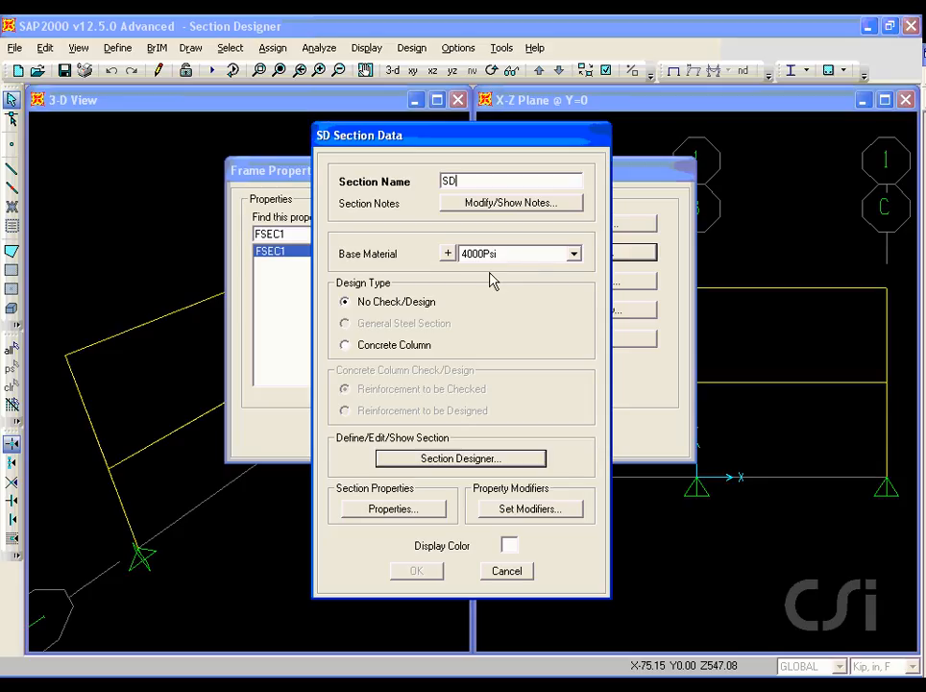
pyautogui.click(355, 346)
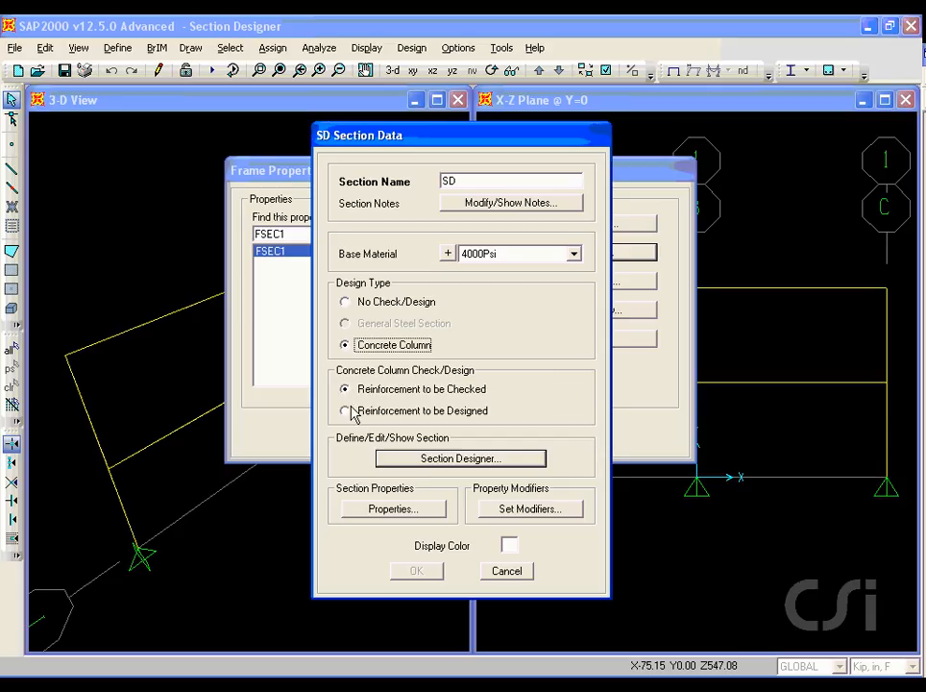
# Step: Open the SD section for drawing and place a solid rectangle centred on the origin
pyautogui.click(440, 460)
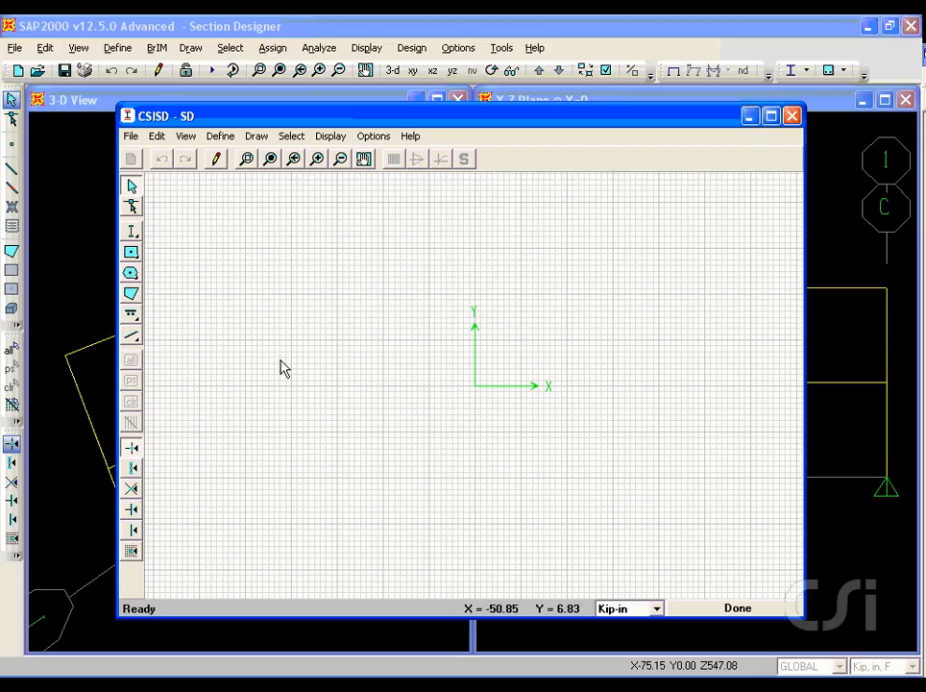
pyautogui.click(135, 256)
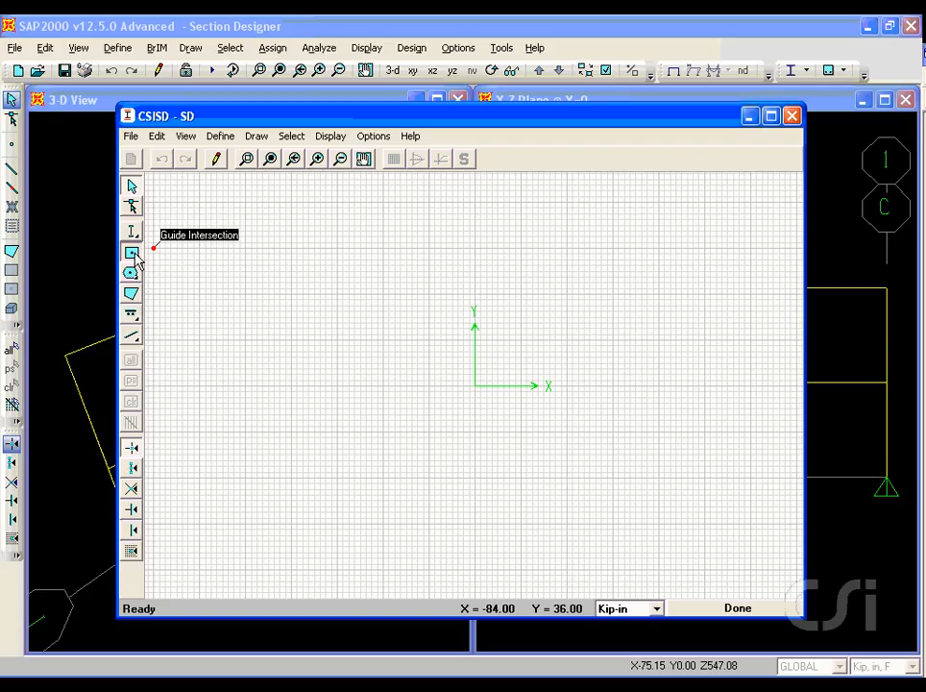
pyautogui.click(134, 256)
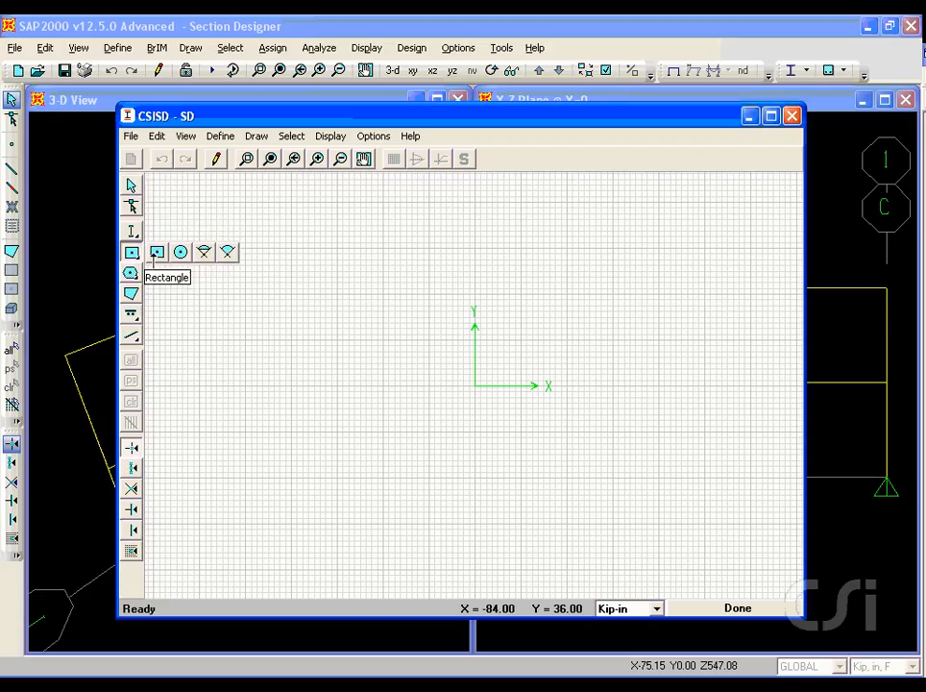
pyautogui.click(158, 251)
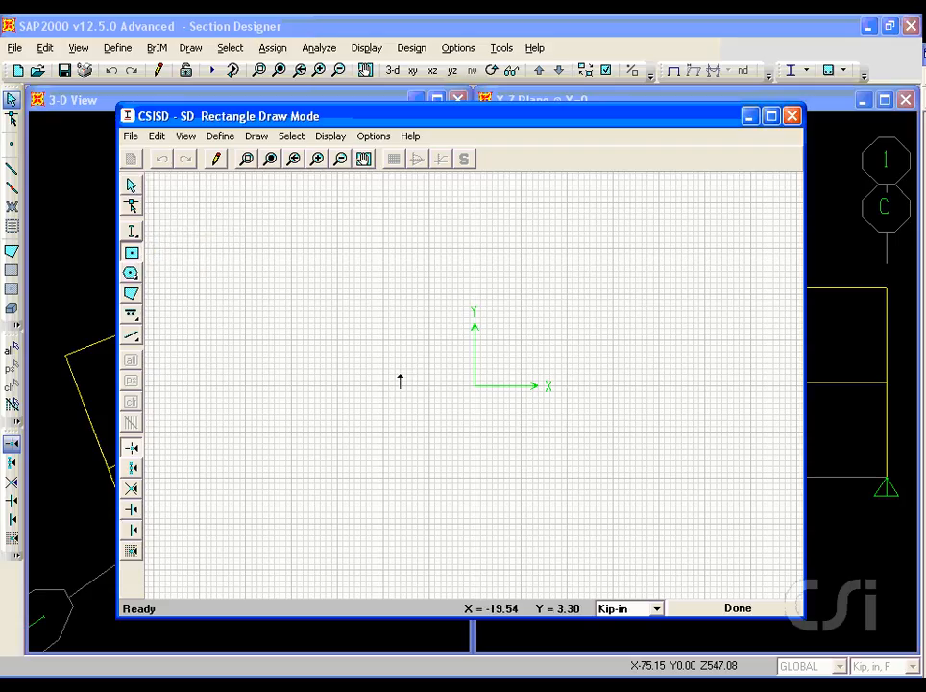
pyautogui.click(476, 388)
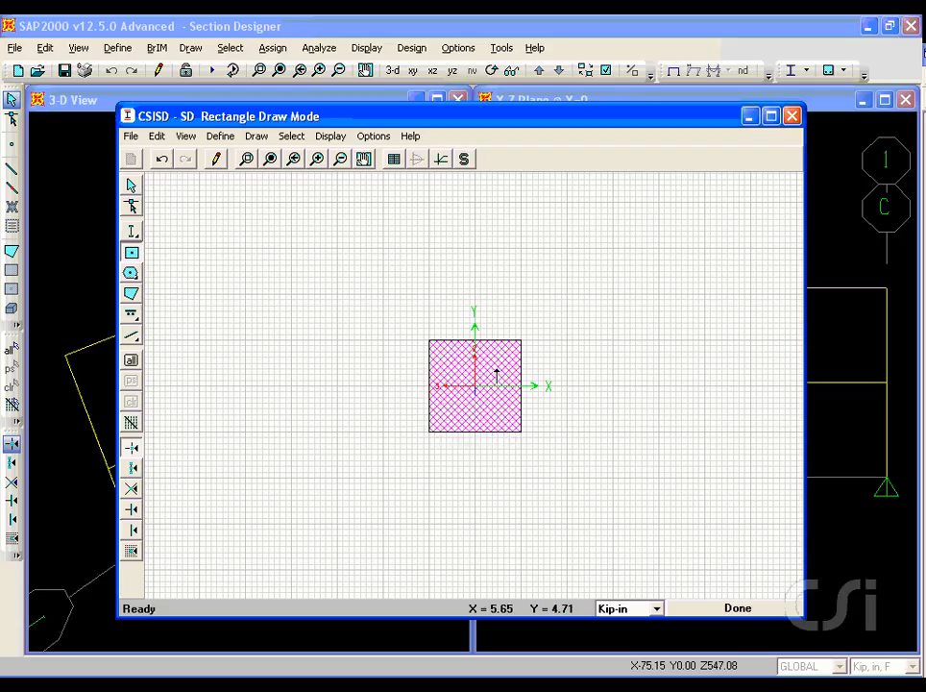
# Step: Set the rectangle's height to 16 in and width to 12 in, and turn on its reinforcing
pyautogui.rightClick(496, 373)
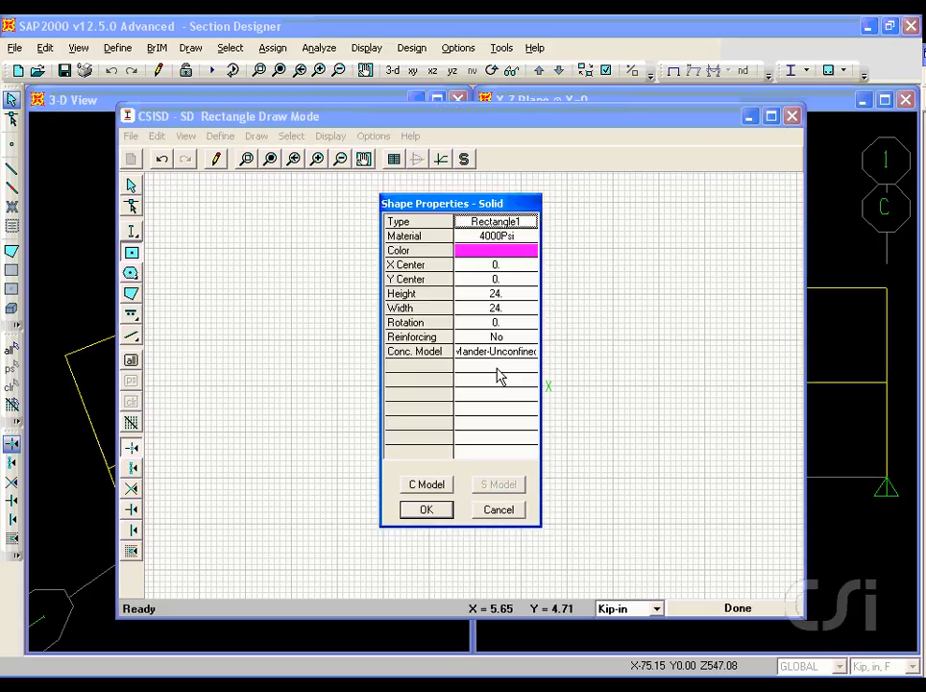
pyautogui.click(510, 296)
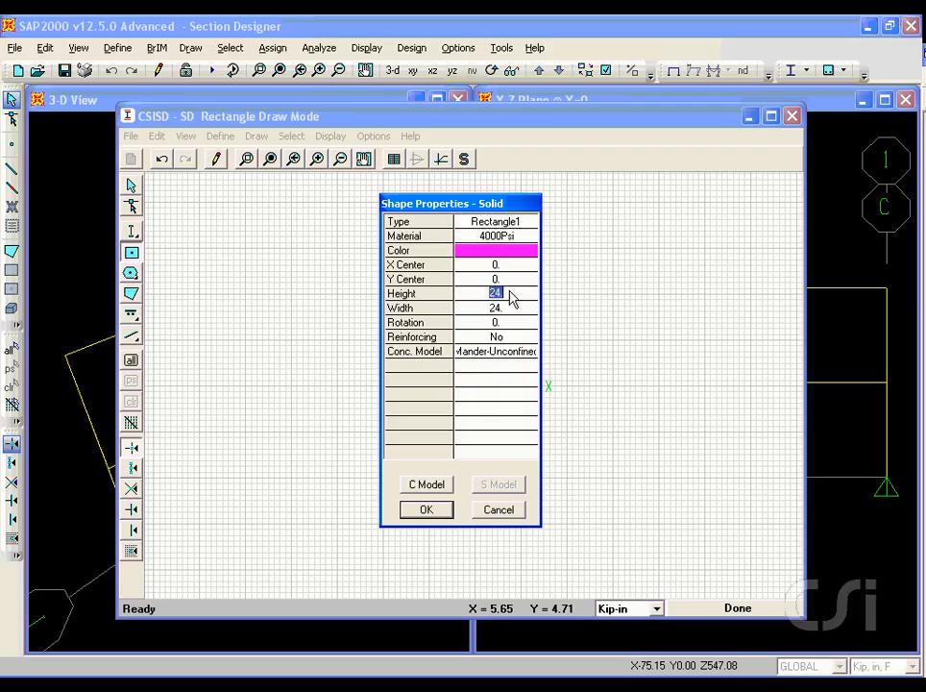
pyautogui.write('16')
pyautogui.click(506, 313)
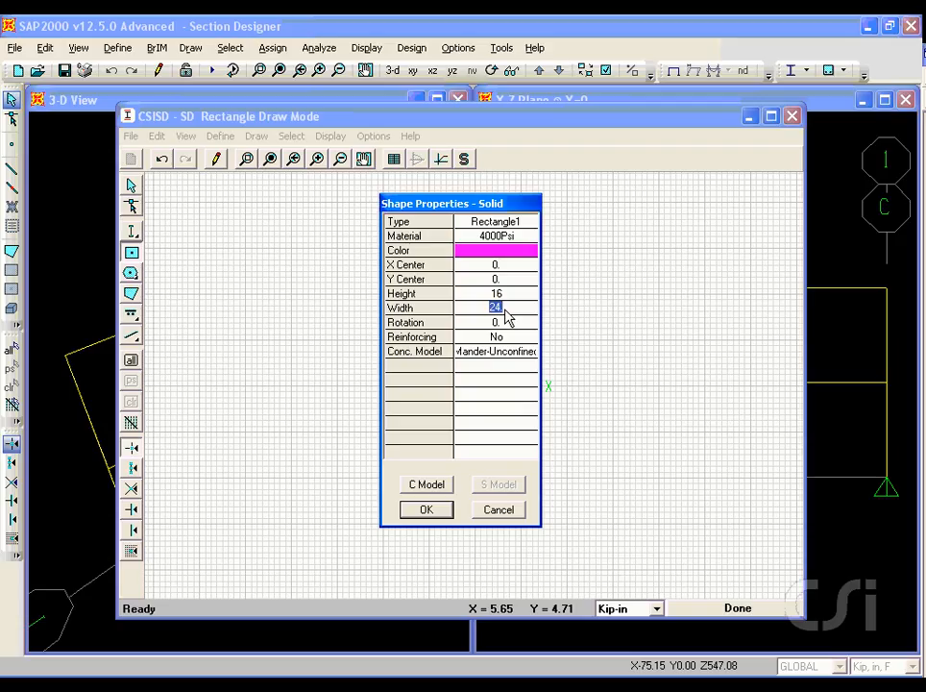
pyautogui.write('12')
pyautogui.click(505, 338)
pyautogui.click(505, 338)
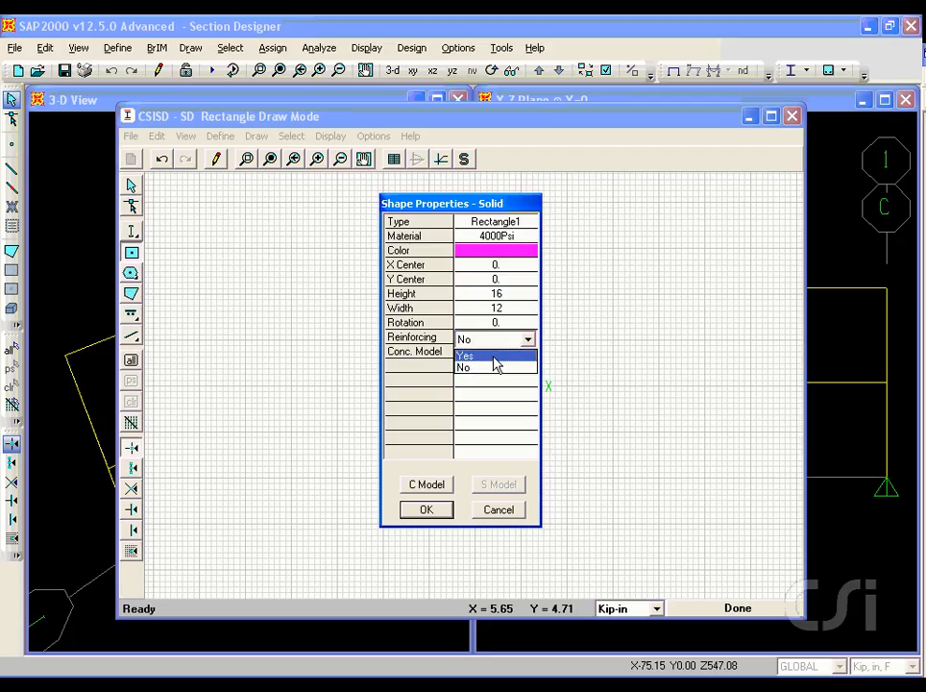
pyautogui.click(495, 357)
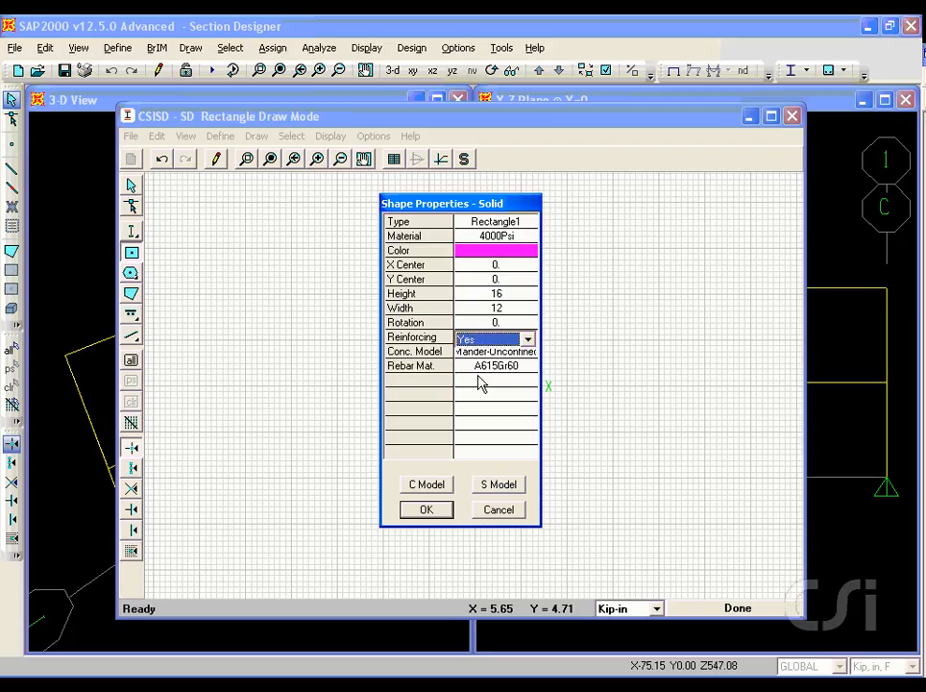
pyautogui.click(420, 512)
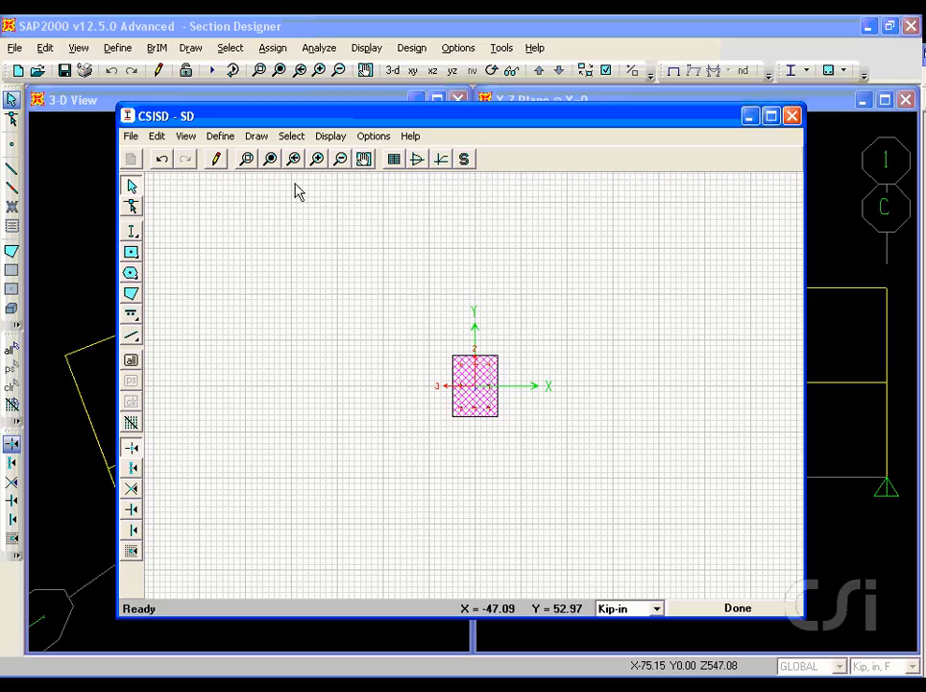
# Step: Set the bar cover of the edge reinforcing to 1.5 in and apply it to all edges of the rectangle
pyautogui.click(271, 161)
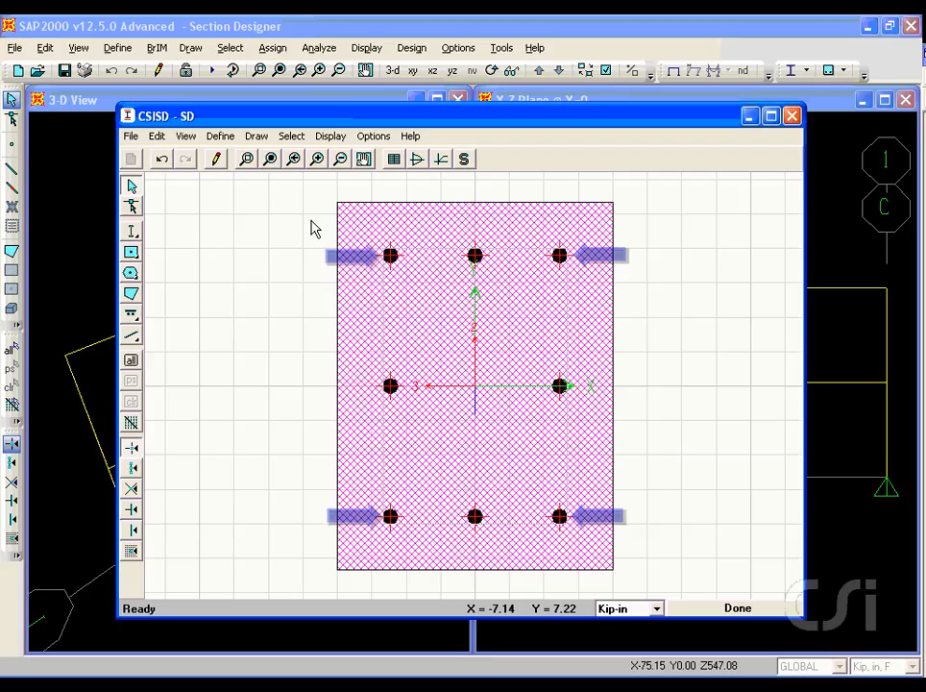
pyautogui.rightClick(560, 389)
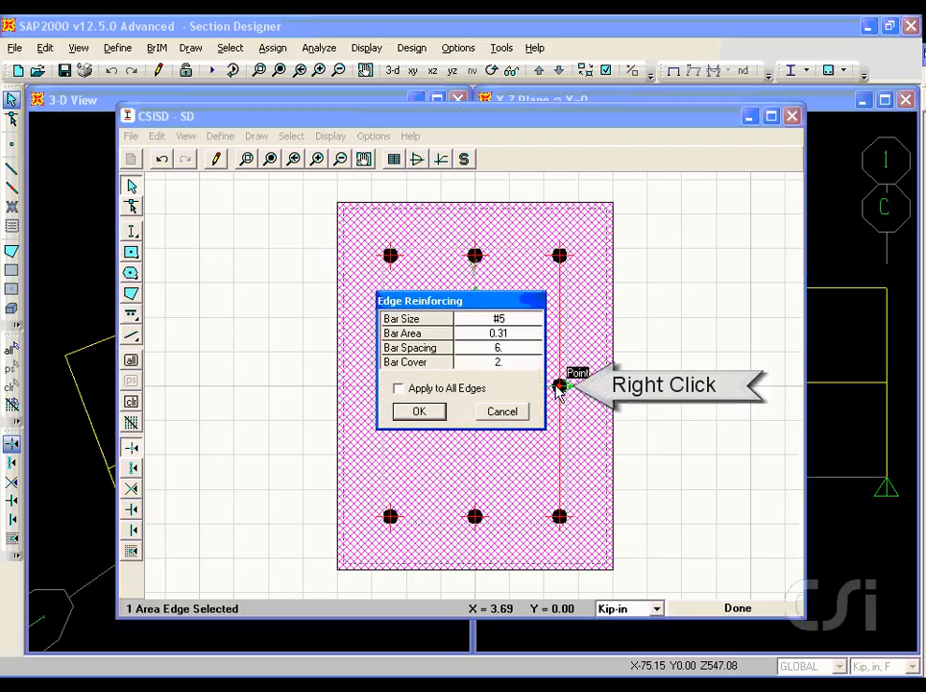
pyautogui.click(515, 363)
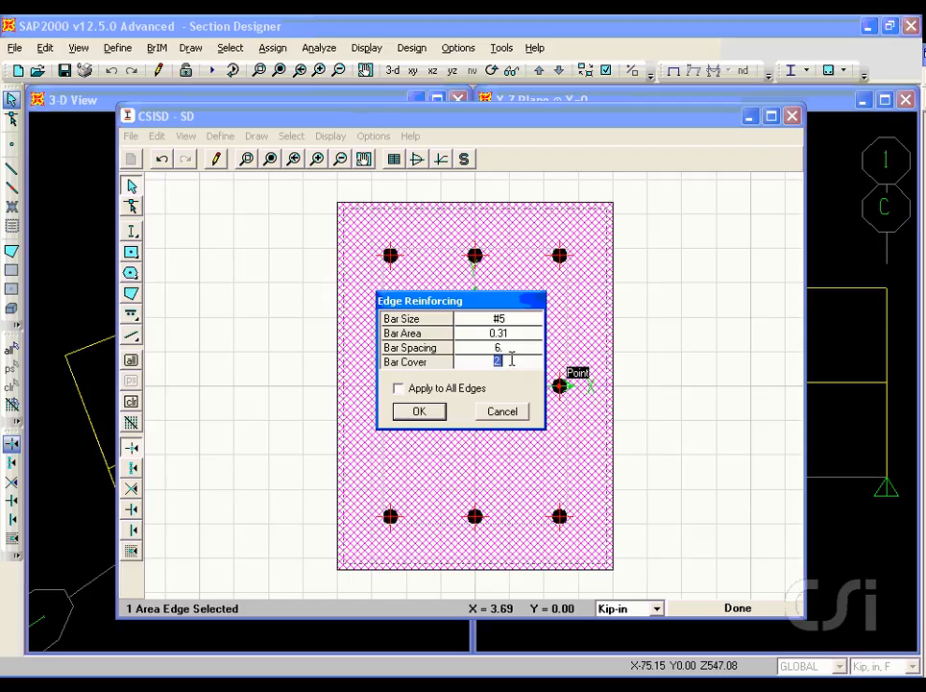
pyautogui.write('1.5')
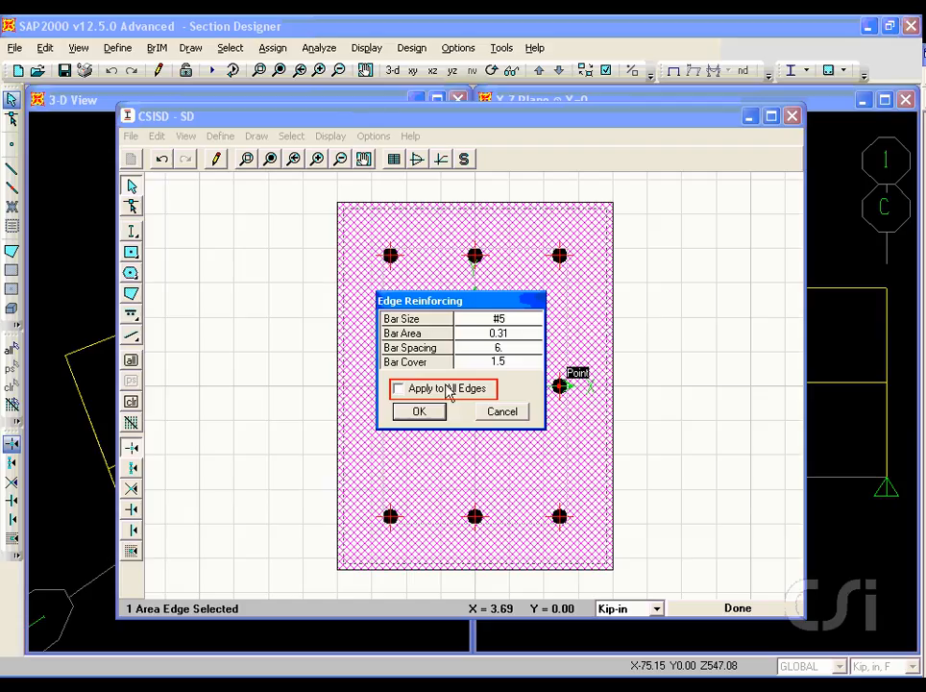
pyautogui.click(400, 389)
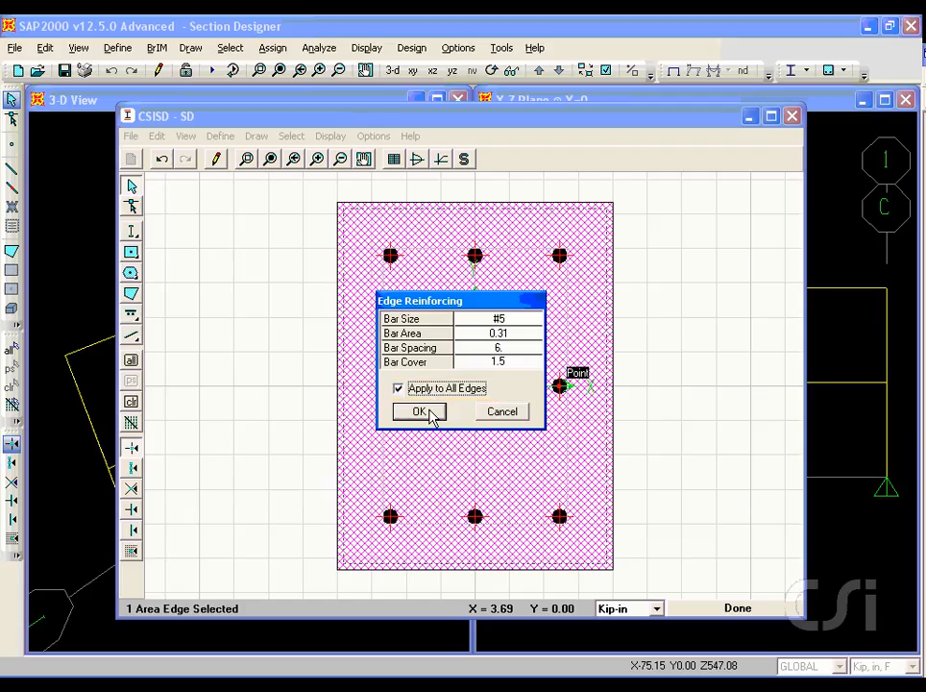
pyautogui.click(429, 413)
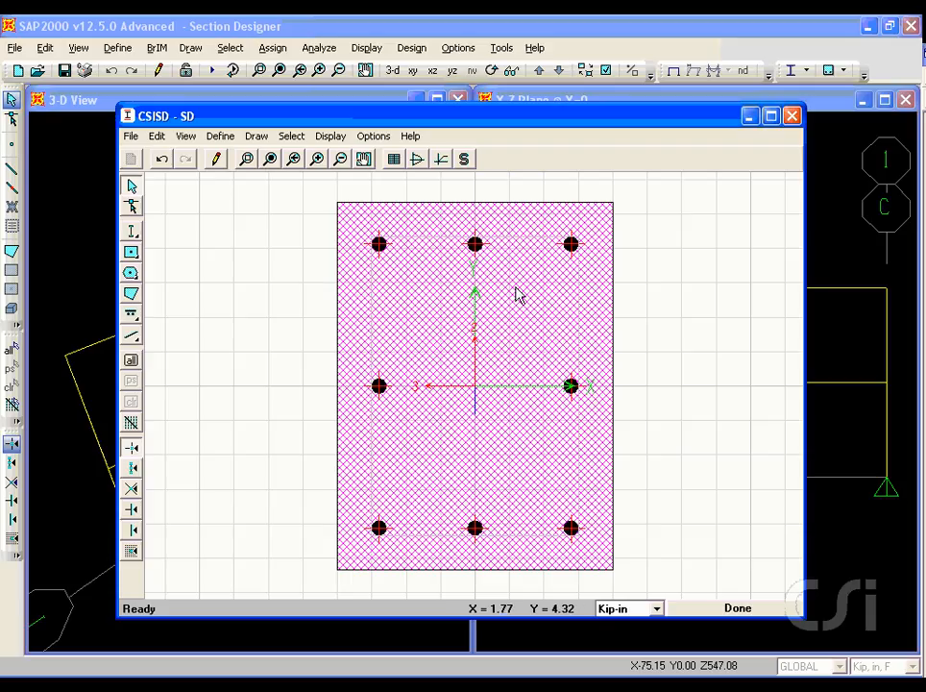
# Step: Set the top edge reinforcing of the rectangle to bar size NONE with a bar cover of 1 in
pyautogui.rightClick(484, 247)
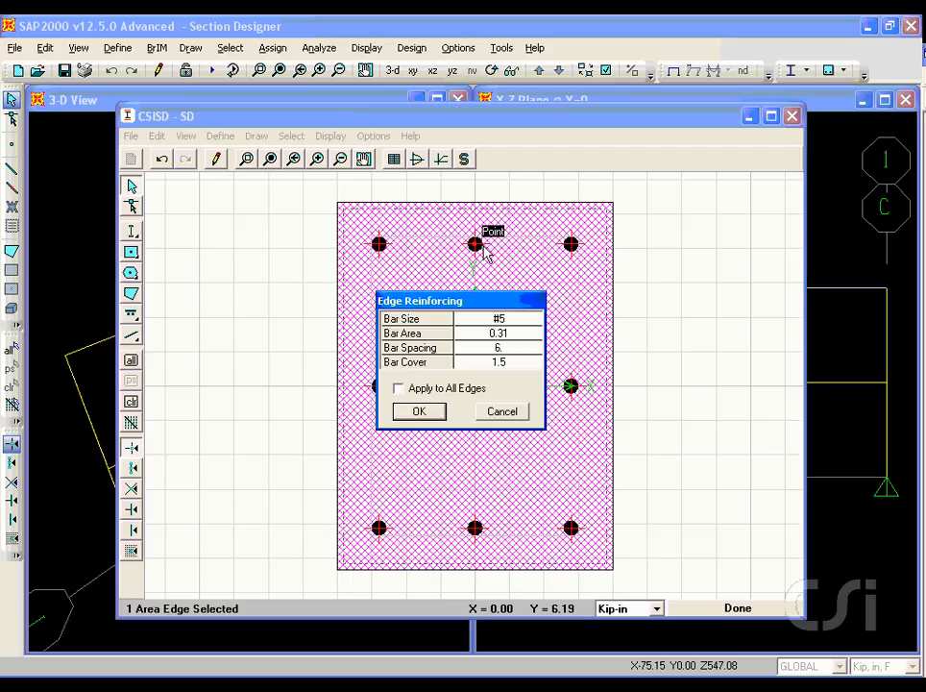
pyautogui.click(497, 322)
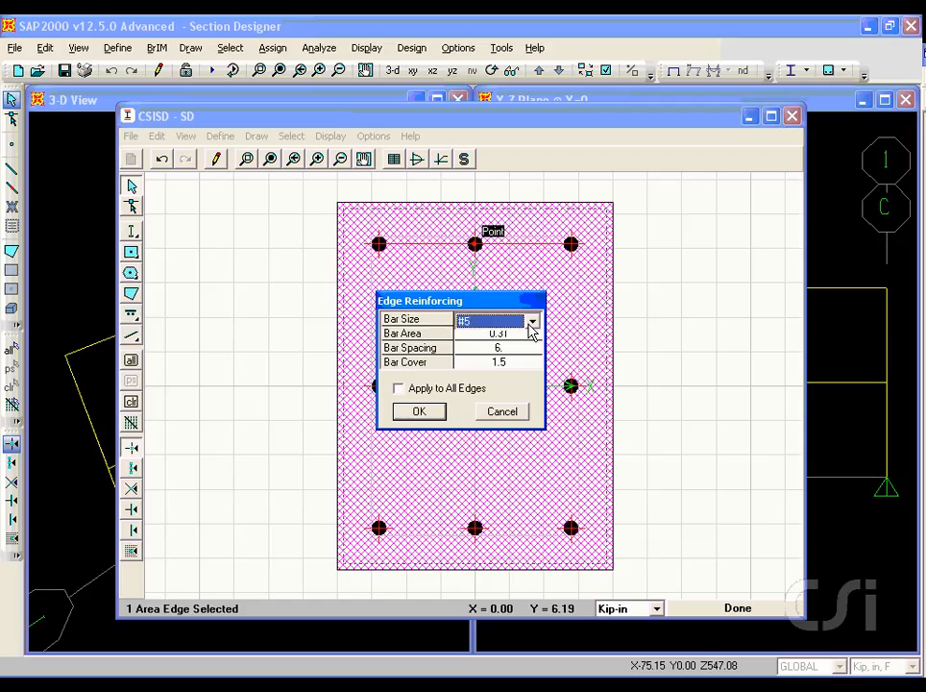
pyautogui.click(532, 329)
pyautogui.moveTo(533, 355); pyautogui.dragTo(535, 413)
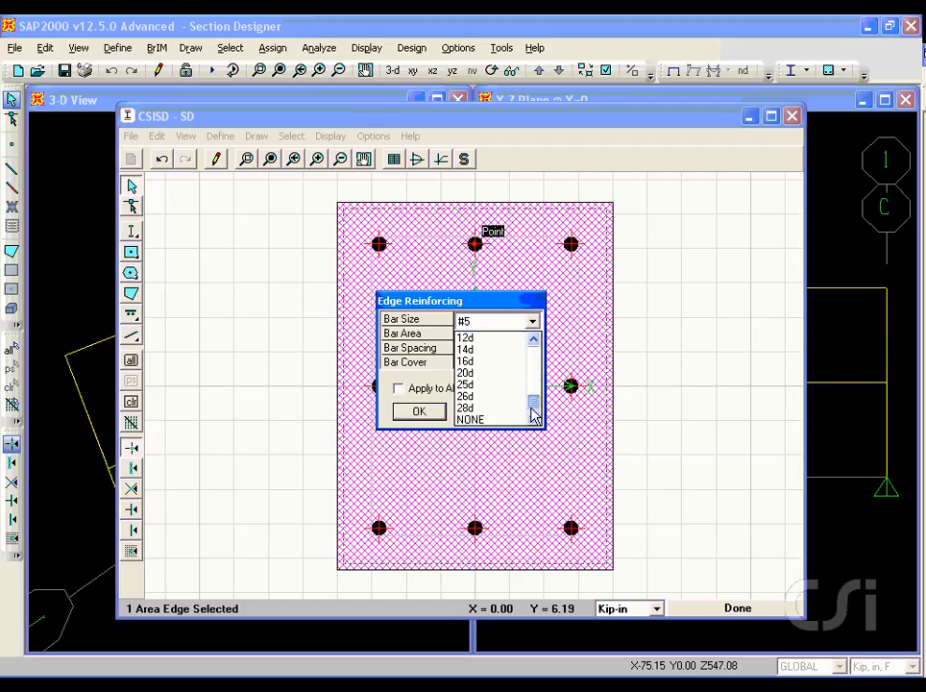
pyautogui.click(501, 421)
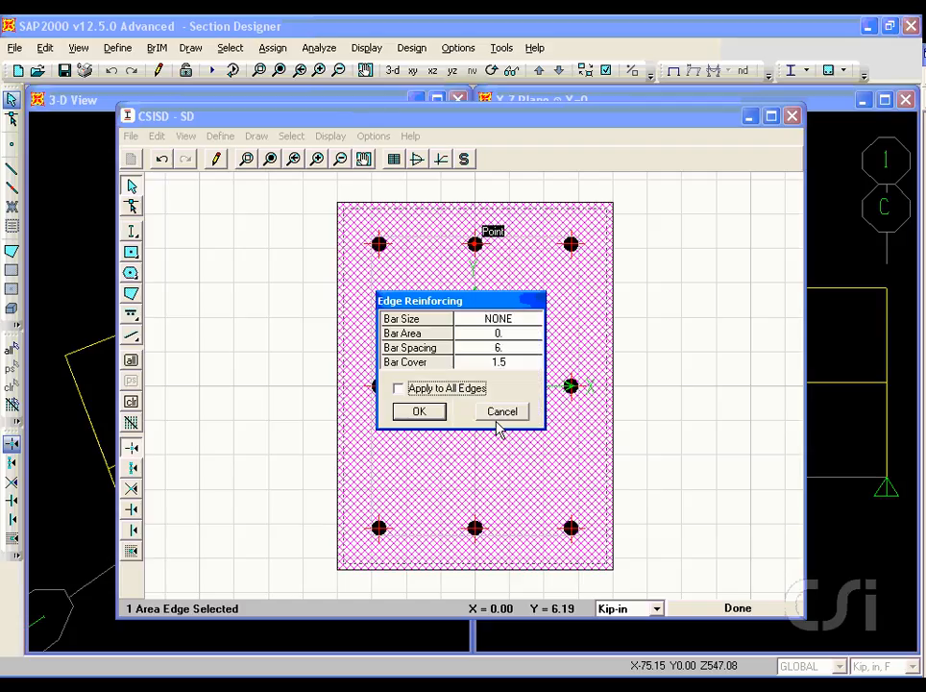
pyautogui.click(493, 365)
pyautogui.write('1')
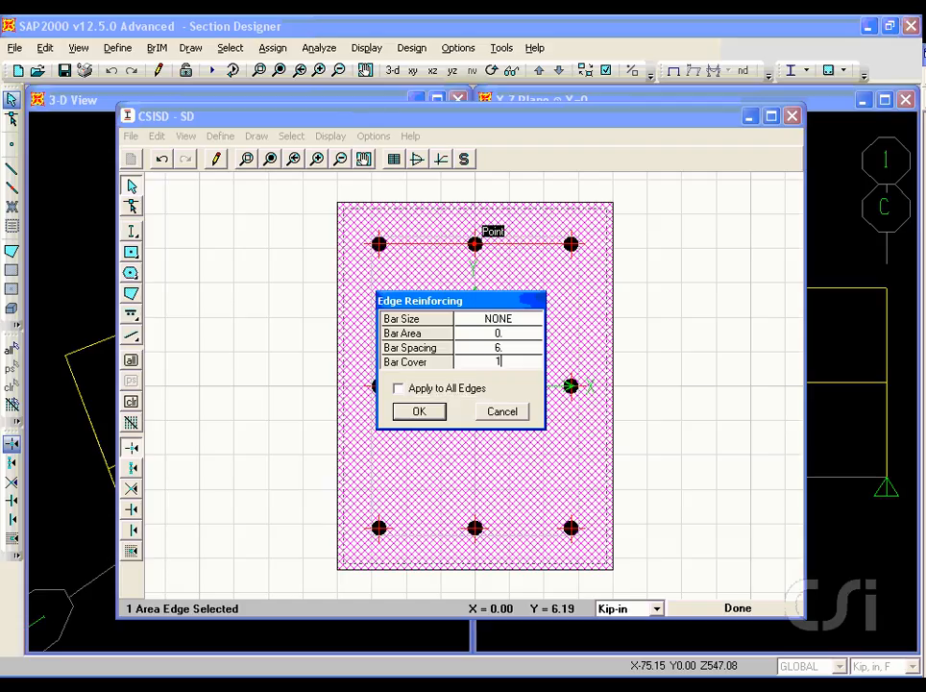
pyautogui.click(419, 412)
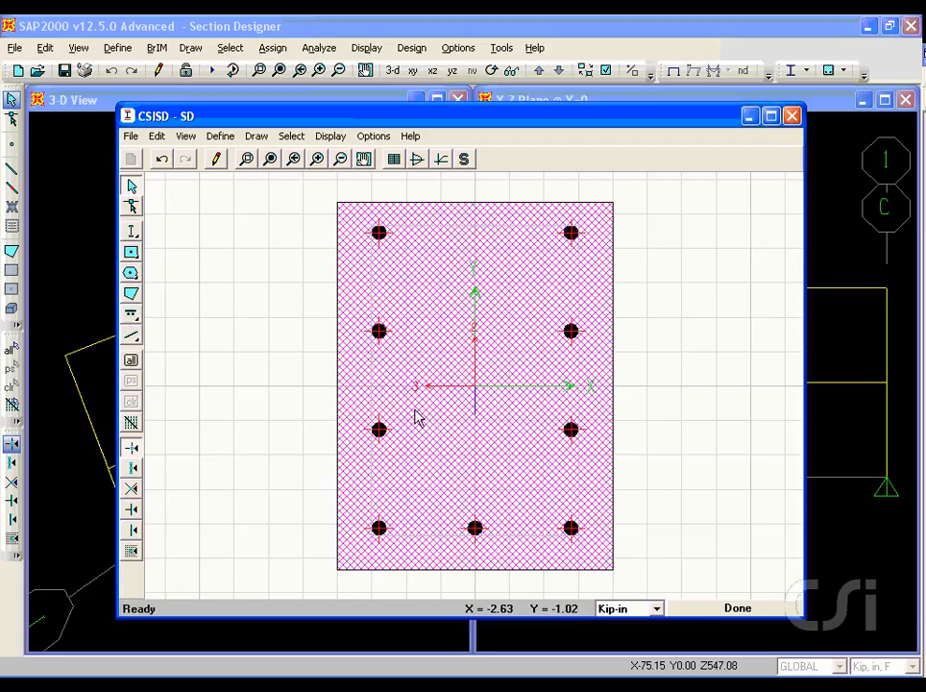
# Step: Remove the intermediate bars from the rectangle's right edge by setting its bar size to NONE
pyautogui.rightClick(570, 342)
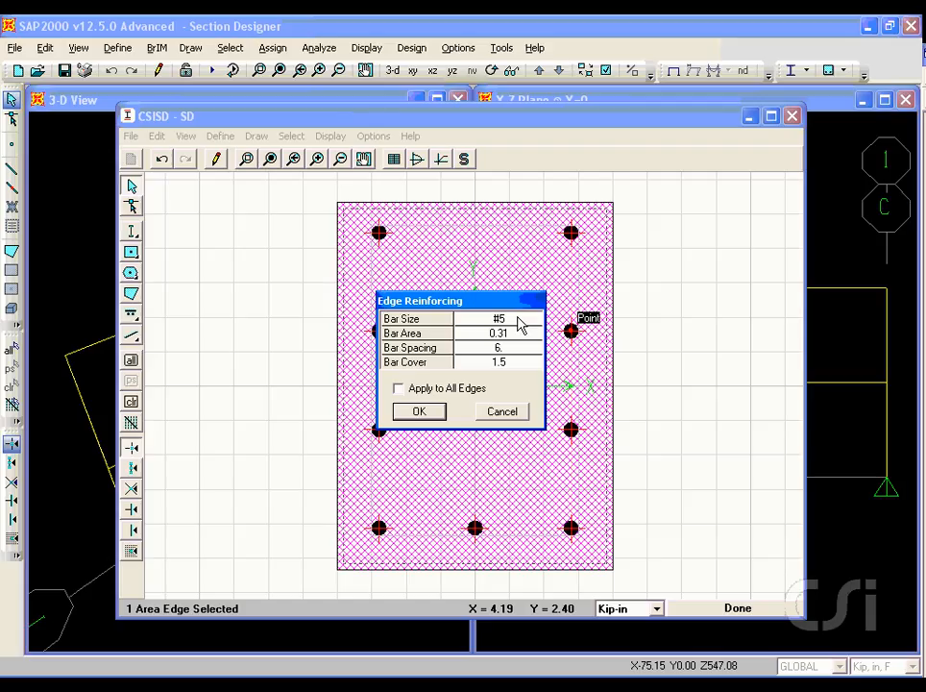
pyautogui.click(532, 324)
pyautogui.click(534, 324)
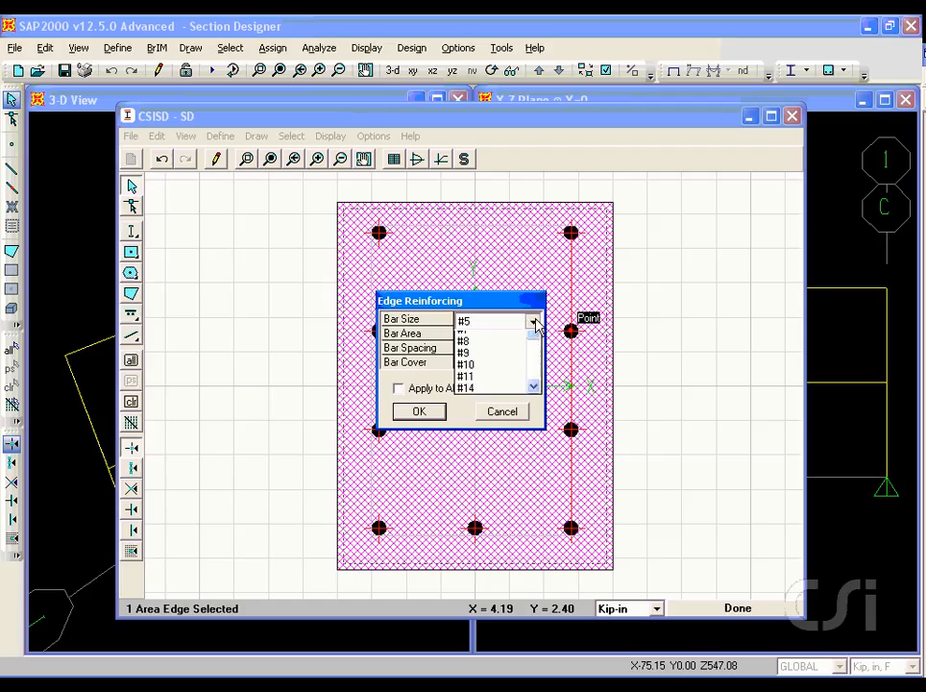
pyautogui.moveTo(532, 358); pyautogui.dragTo(533, 409)
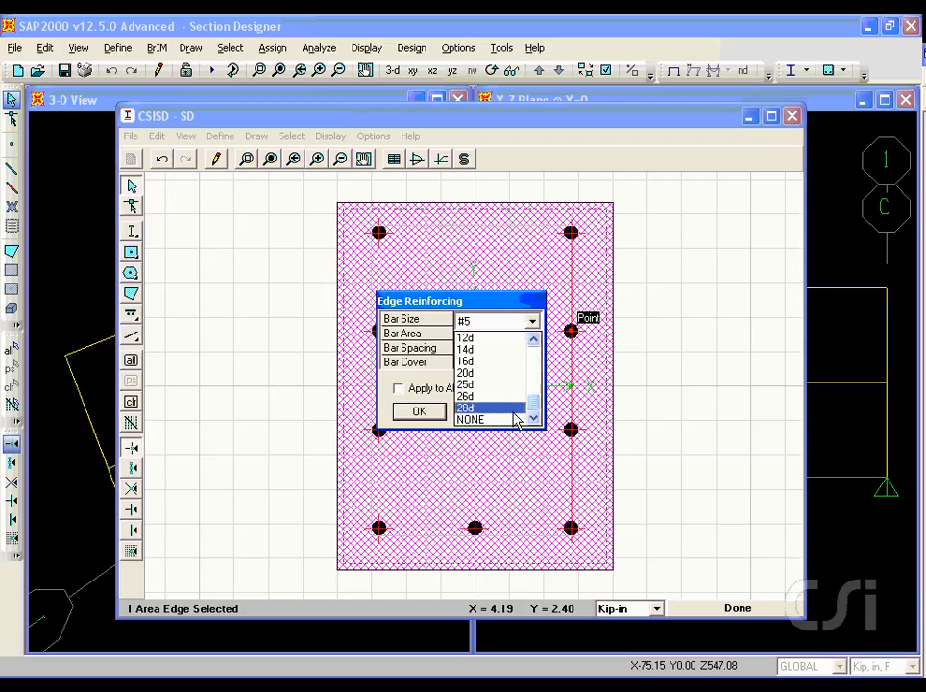
pyautogui.click(497, 421)
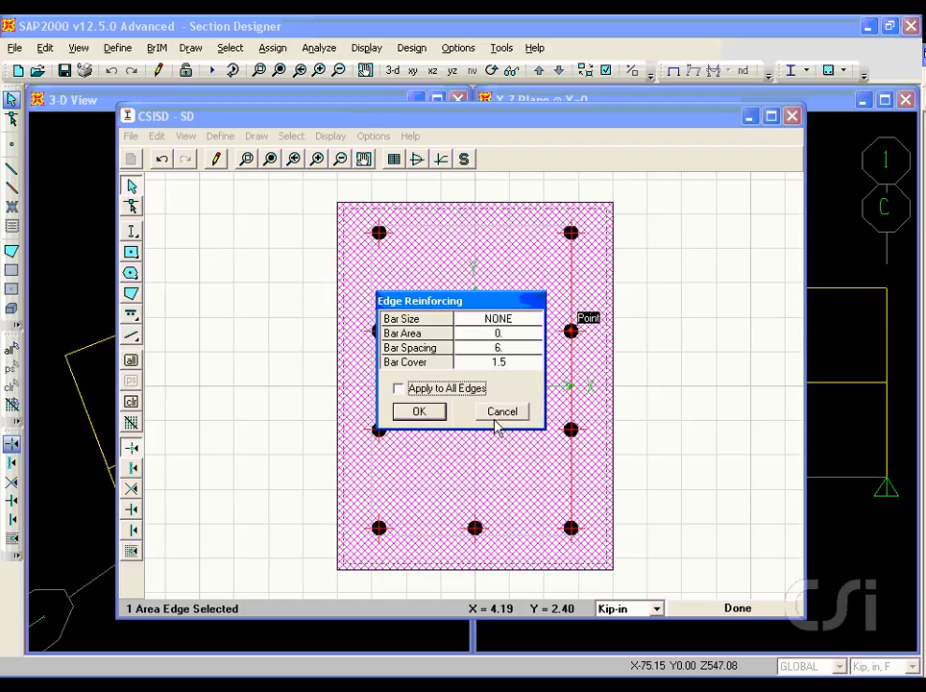
pyautogui.click(433, 417)
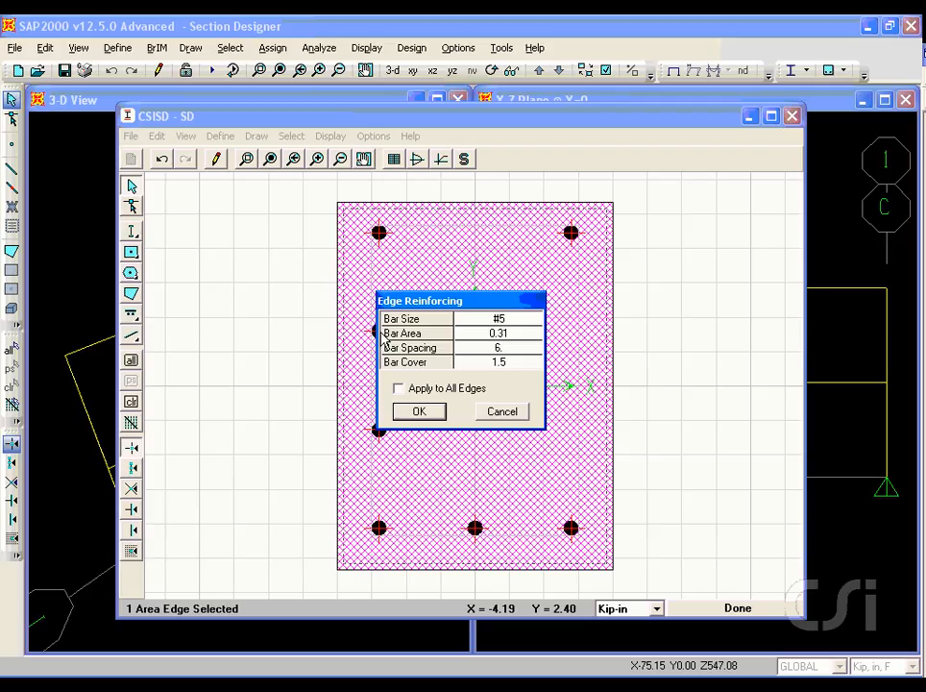
# Step: Remove the intermediate bars from the rectangle's left edge by setting its bar size to NONE
pyautogui.click(504, 327)
pyautogui.click(532, 322)
pyautogui.moveTo(533, 356); pyautogui.dragTo(534, 419)
pyautogui.click(474, 422)
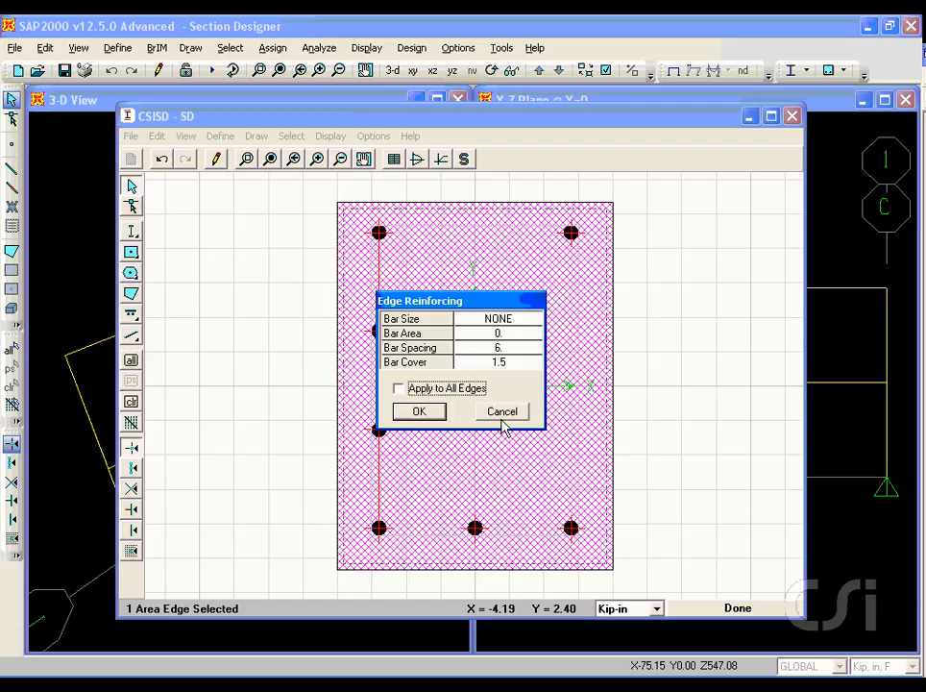
pyautogui.click(428, 411)
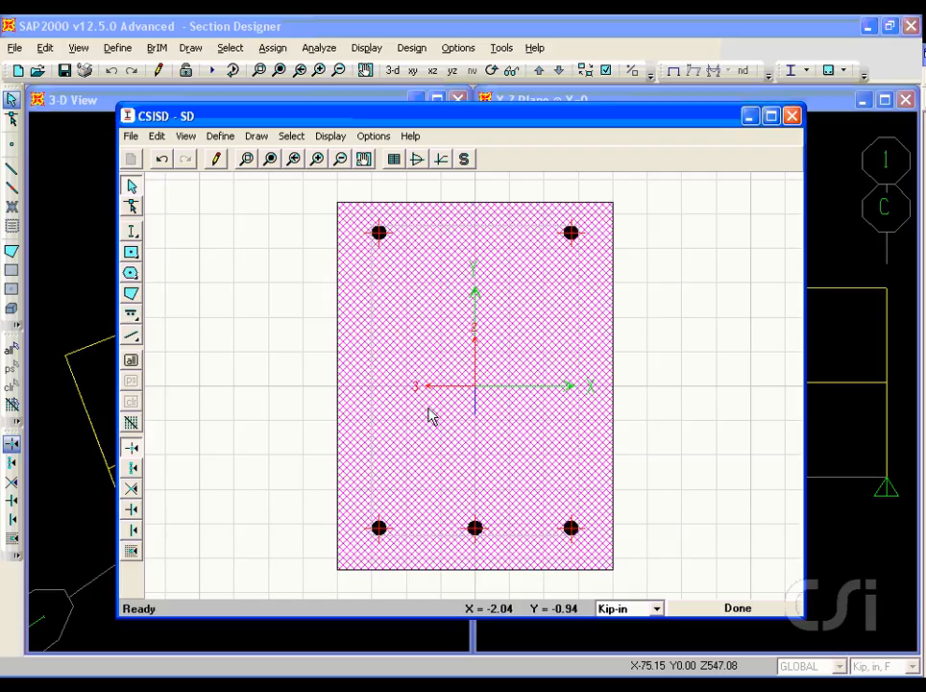
# Step: Set the corner reinforcing to bar size #8 and apply it to all corners of the rectangle
pyautogui.rightClick(572, 242)
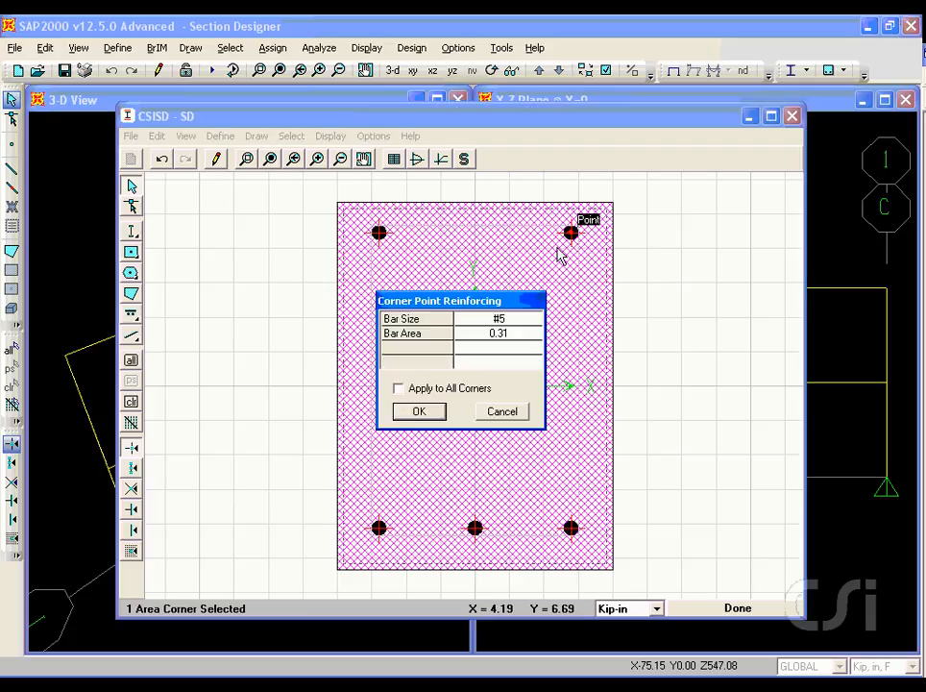
pyautogui.press('Tab')
pyautogui.click(508, 320)
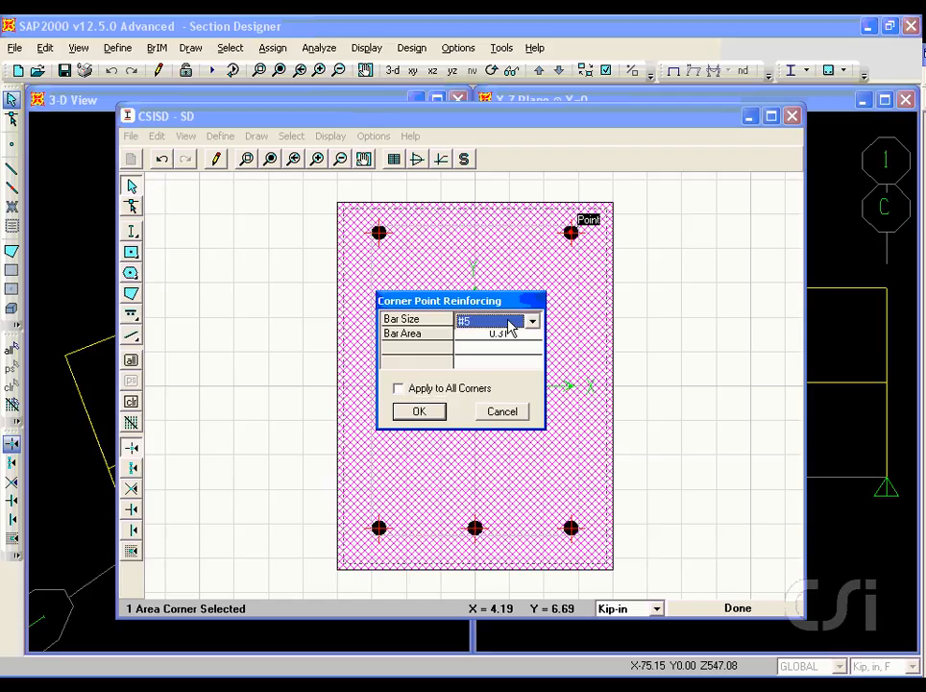
pyautogui.click(531, 321)
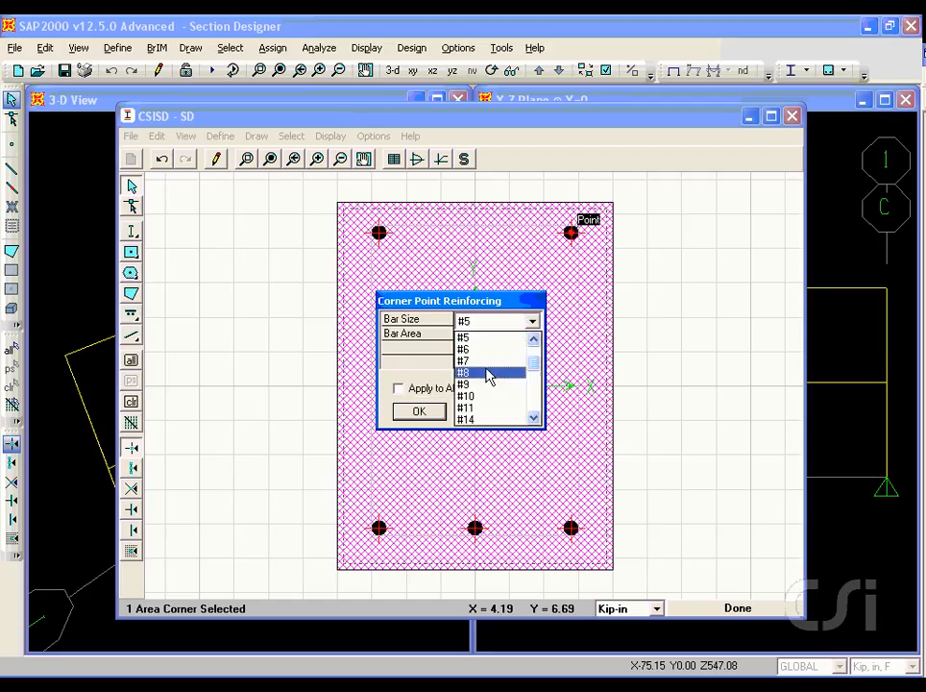
pyautogui.click(475, 378)
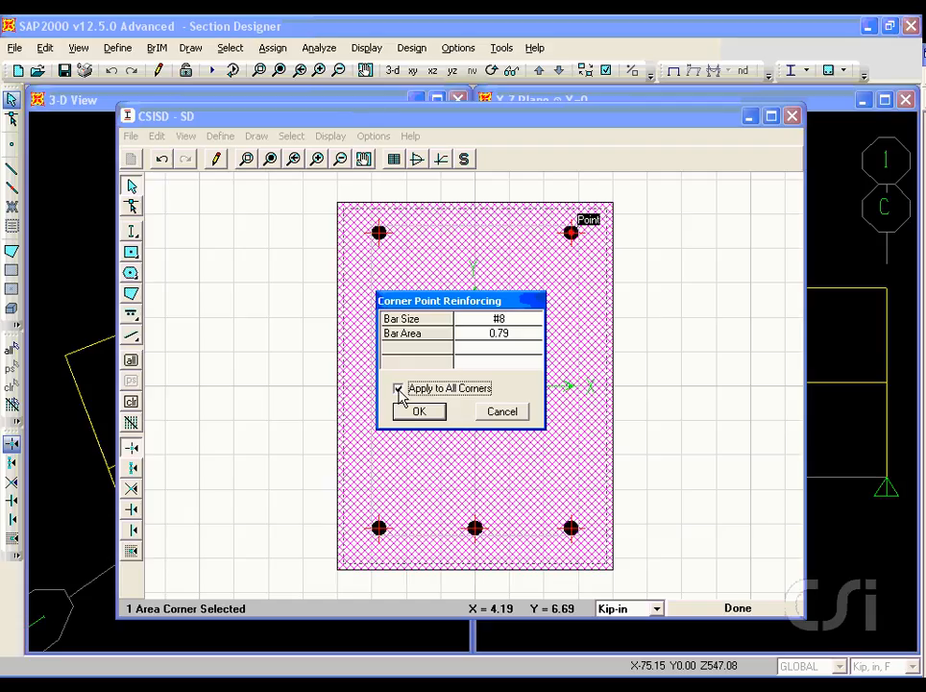
pyautogui.click(418, 413)
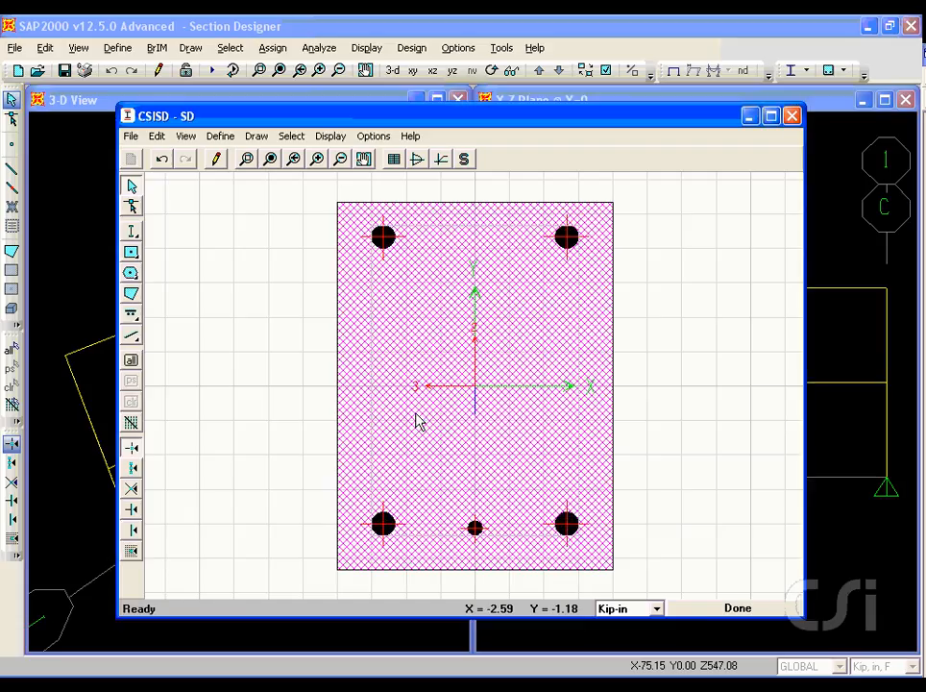
# Step: Set the bottom edge reinforcing of the rectangle to #6 bars with a bar spacing of 4.2 in
pyautogui.rightClick(474, 528)
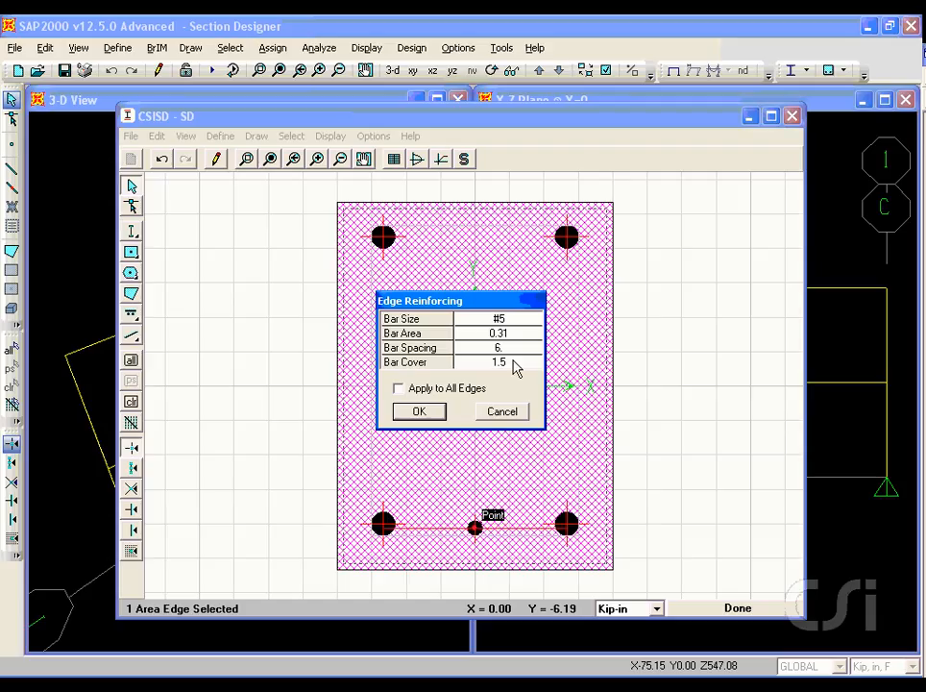
pyautogui.click(506, 321)
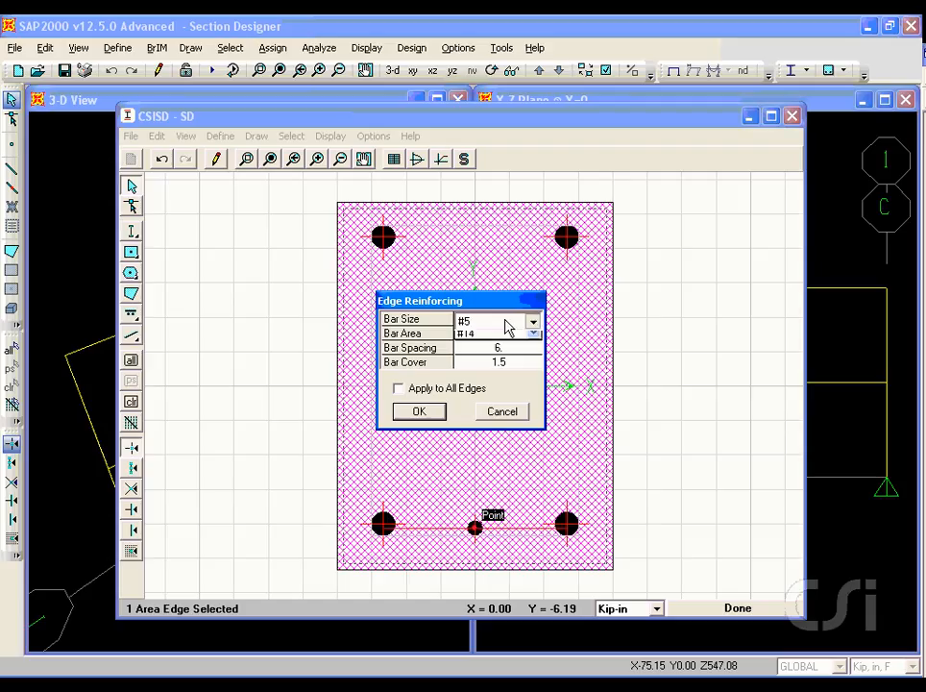
pyautogui.click(506, 325)
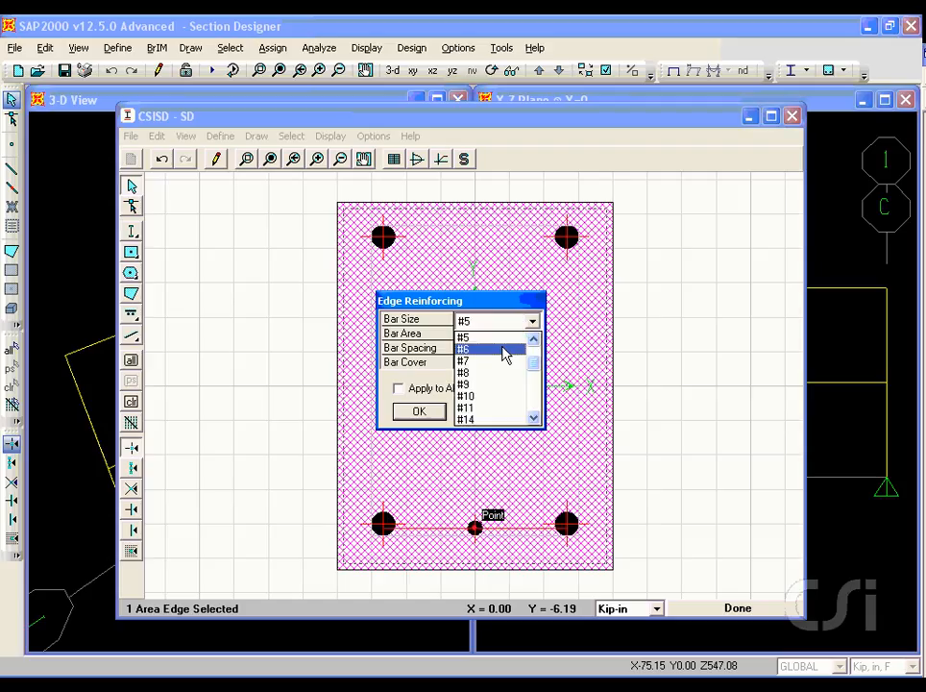
pyautogui.click(505, 352)
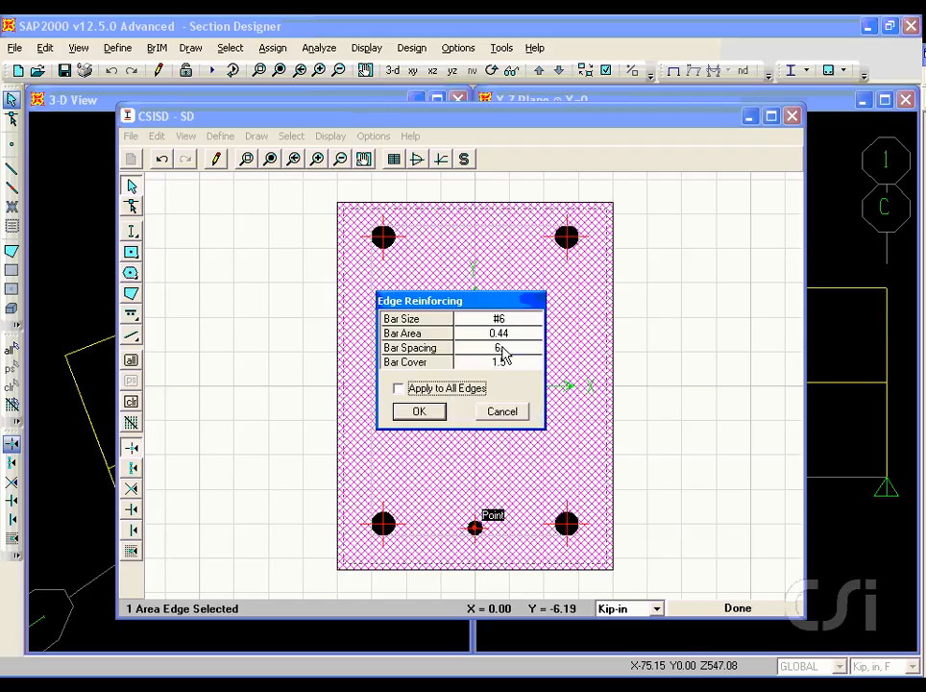
pyautogui.click(501, 347)
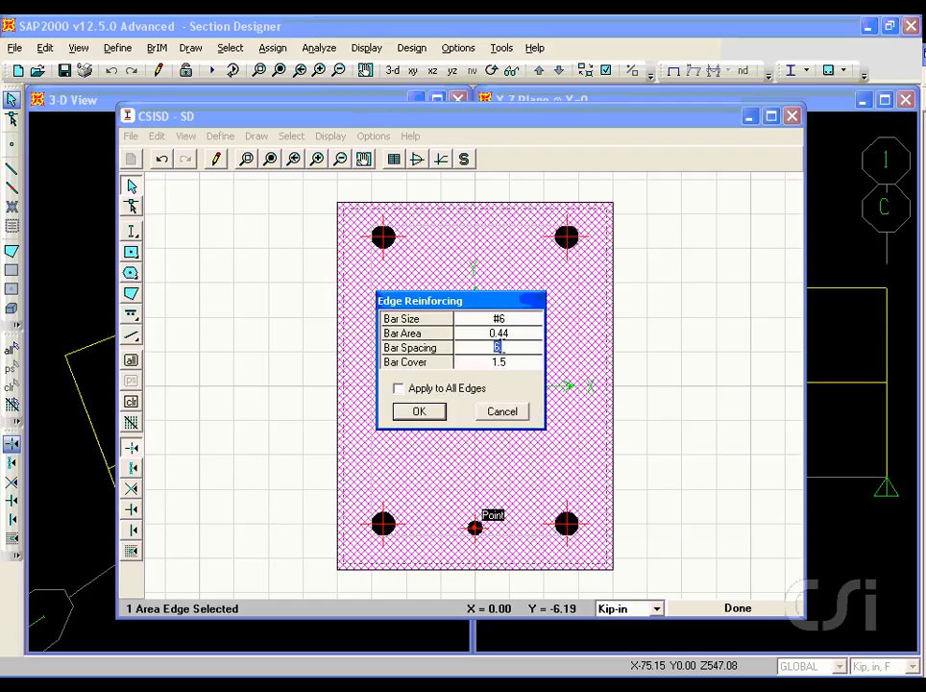
pyautogui.write('4.2')
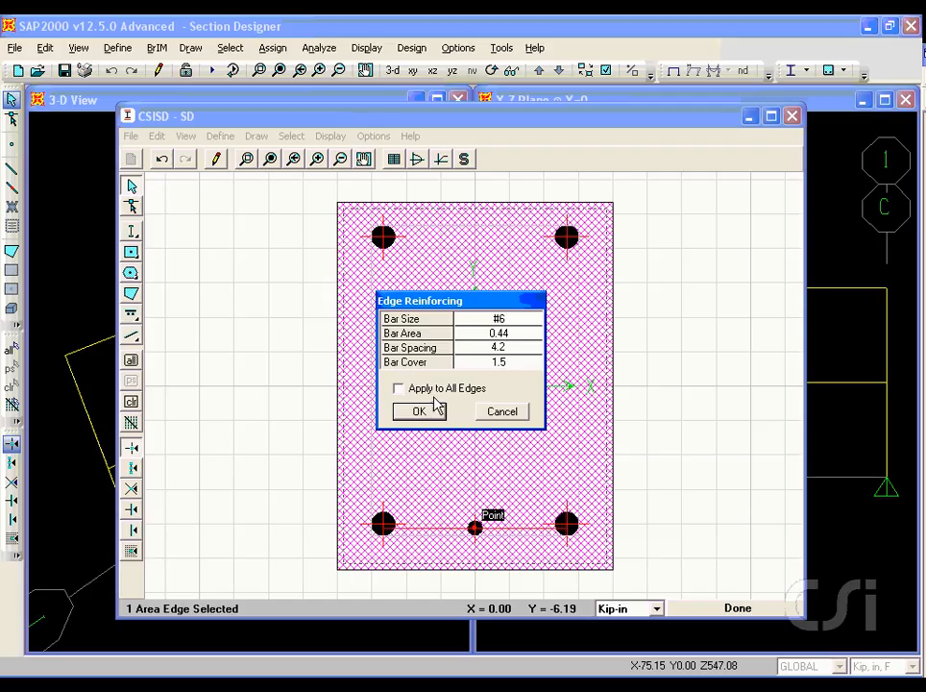
pyautogui.click(419, 412)
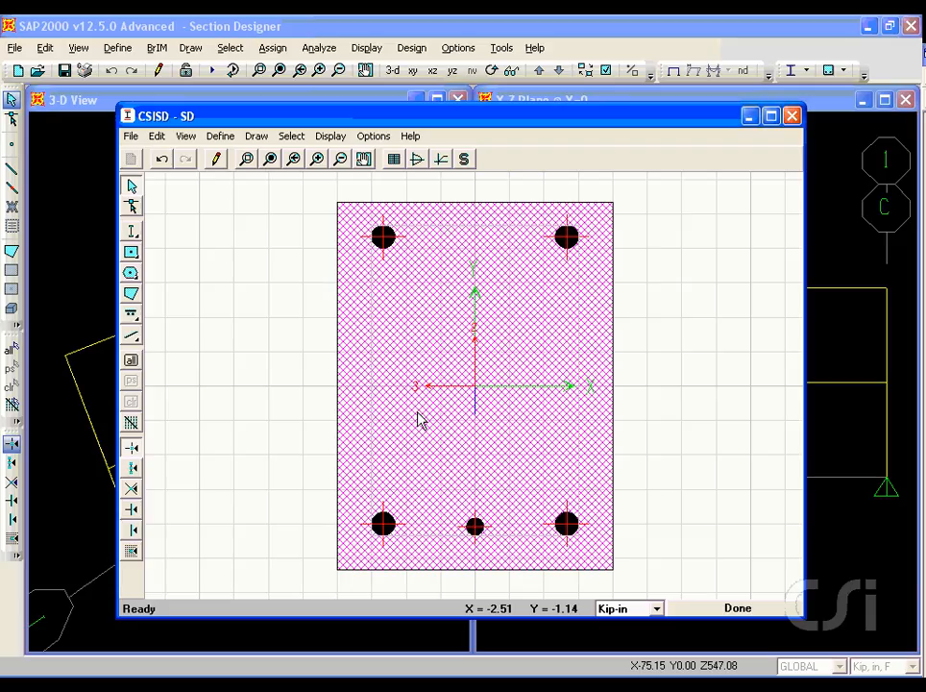
# Step: Change the reinforcing at the rectangle's bottom right corner only to bar size #6
pyautogui.rightClick(567, 536)
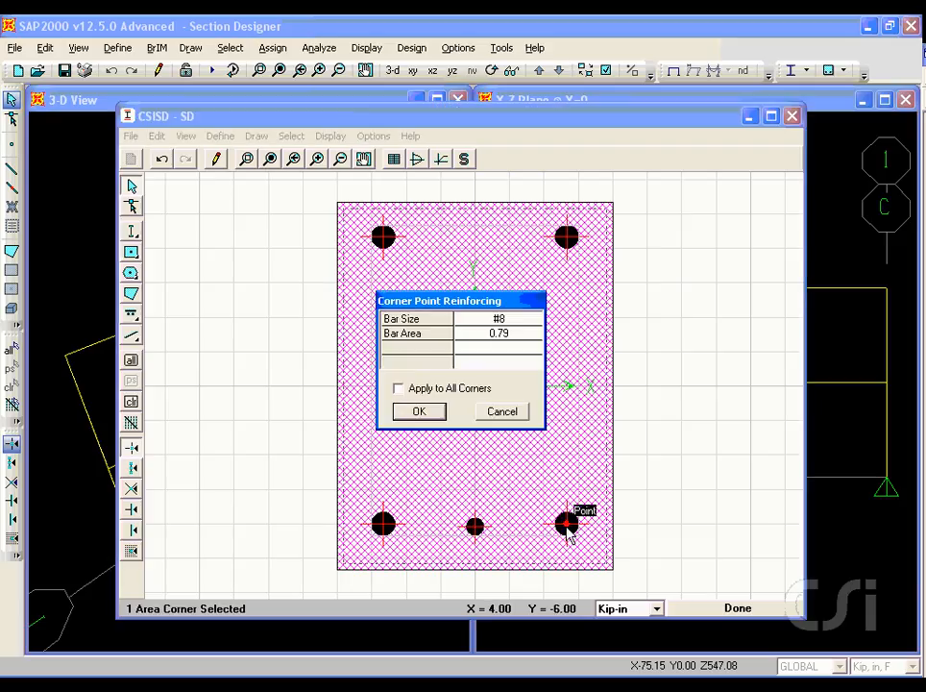
pyautogui.click(510, 327)
pyautogui.click(515, 323)
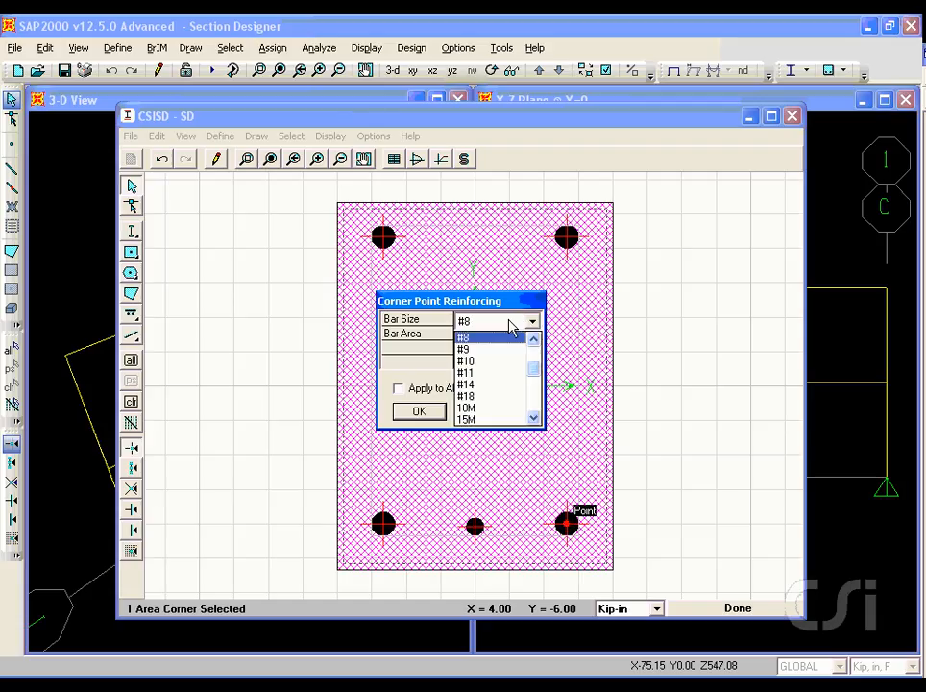
pyautogui.click(533, 340)
pyautogui.click(533, 341)
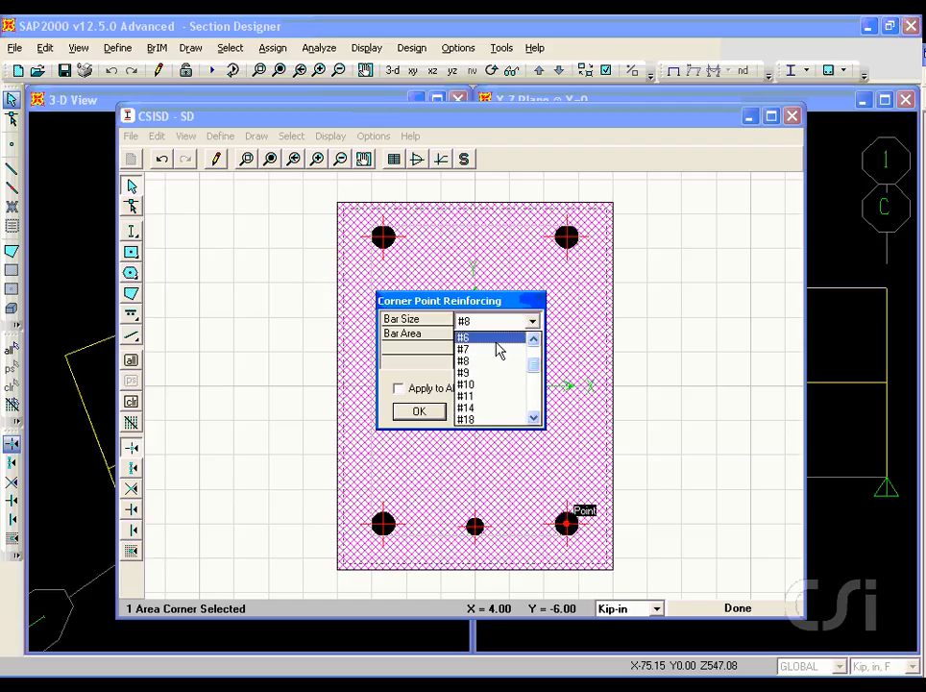
pyautogui.click(490, 349)
pyautogui.click(434, 415)
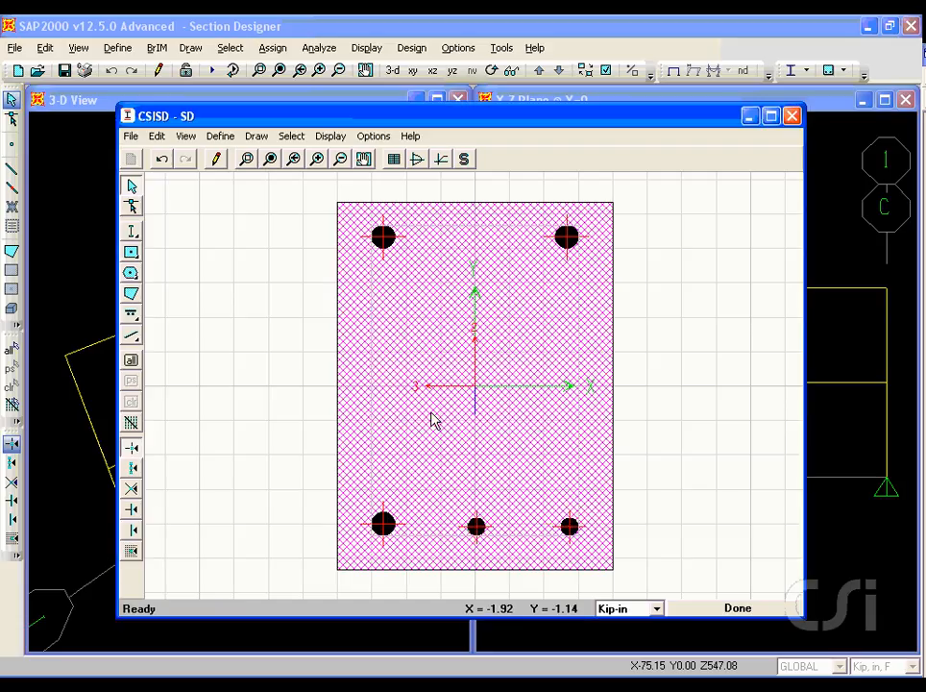
# Step: Change the reinforcing at the rectangle's bottom left corner only to bar size #6
pyautogui.rightClick(382, 520)
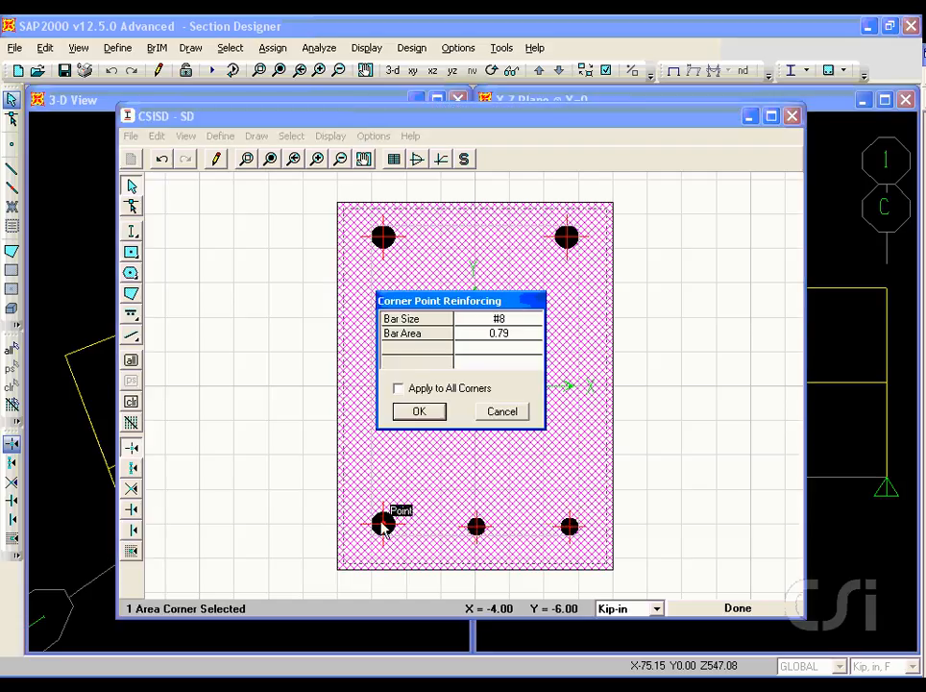
pyautogui.click(502, 320)
pyautogui.click(528, 319)
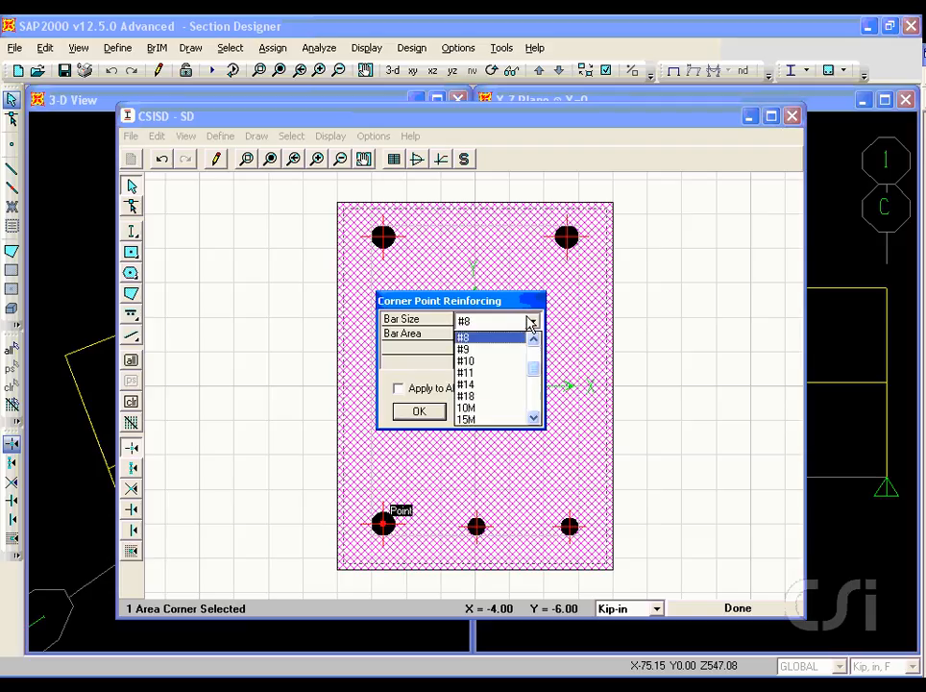
pyautogui.click(529, 336)
pyautogui.click(532, 338)
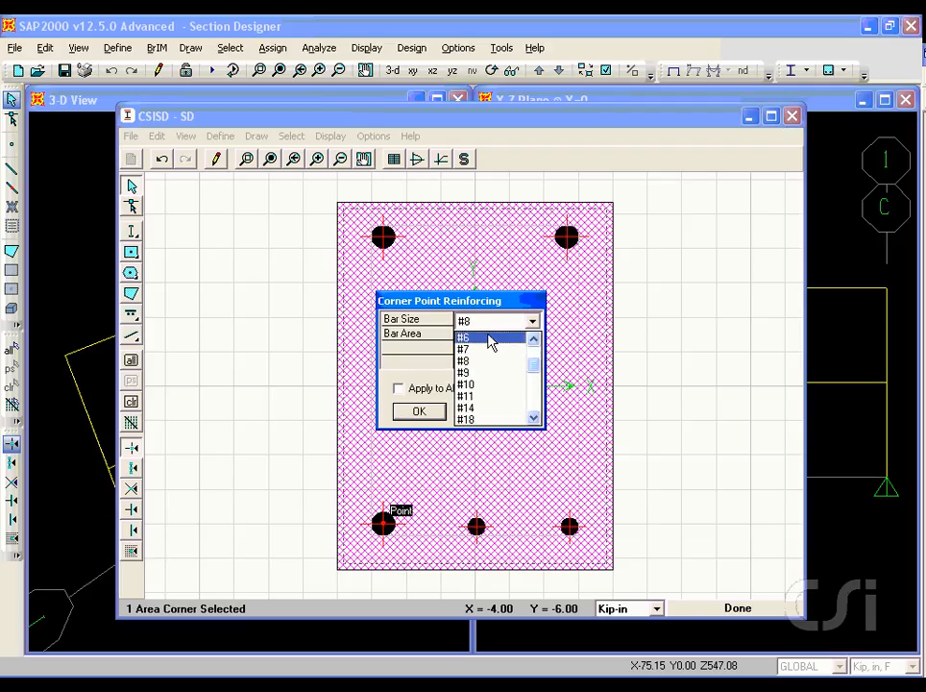
pyautogui.click(488, 338)
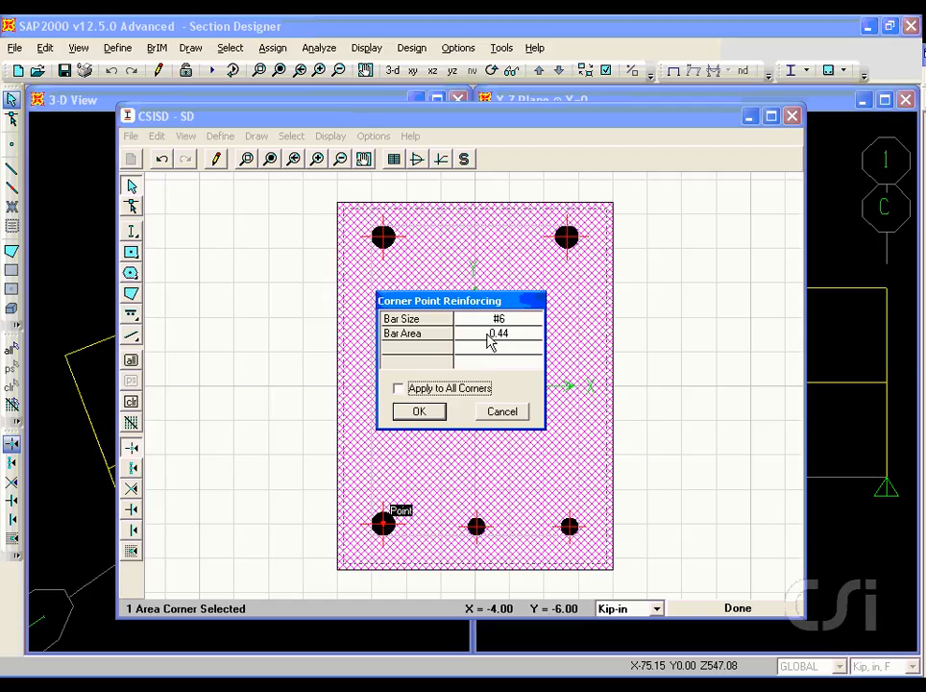
pyautogui.click(420, 411)
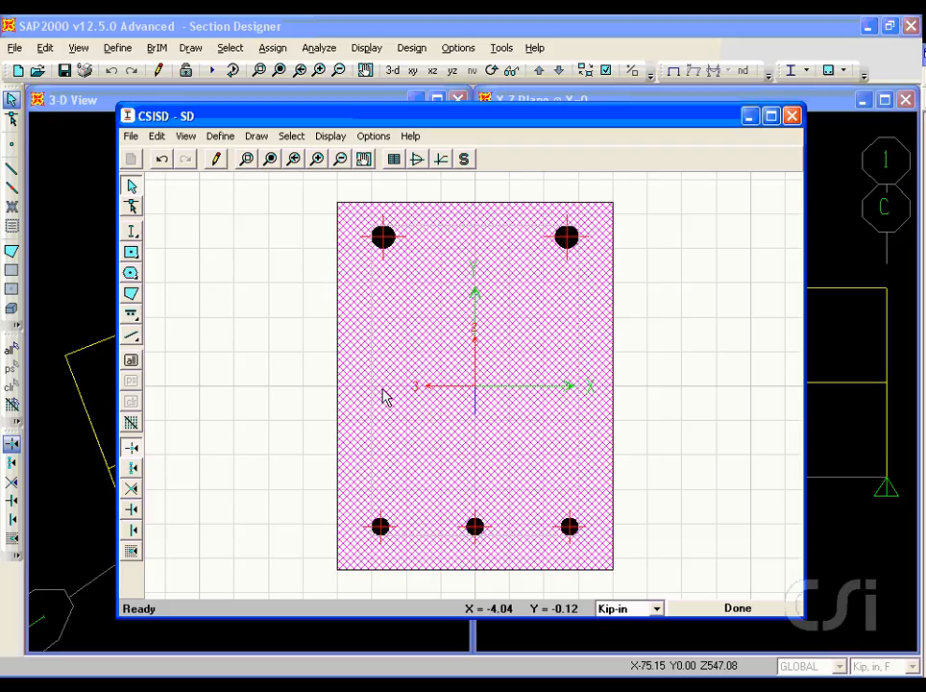
# Step: Draw a line bar across the rectangle above the bottom bars, from about (-4.5, -3.7) to (4.9, -3.9) in
pyautogui.click(134, 318)
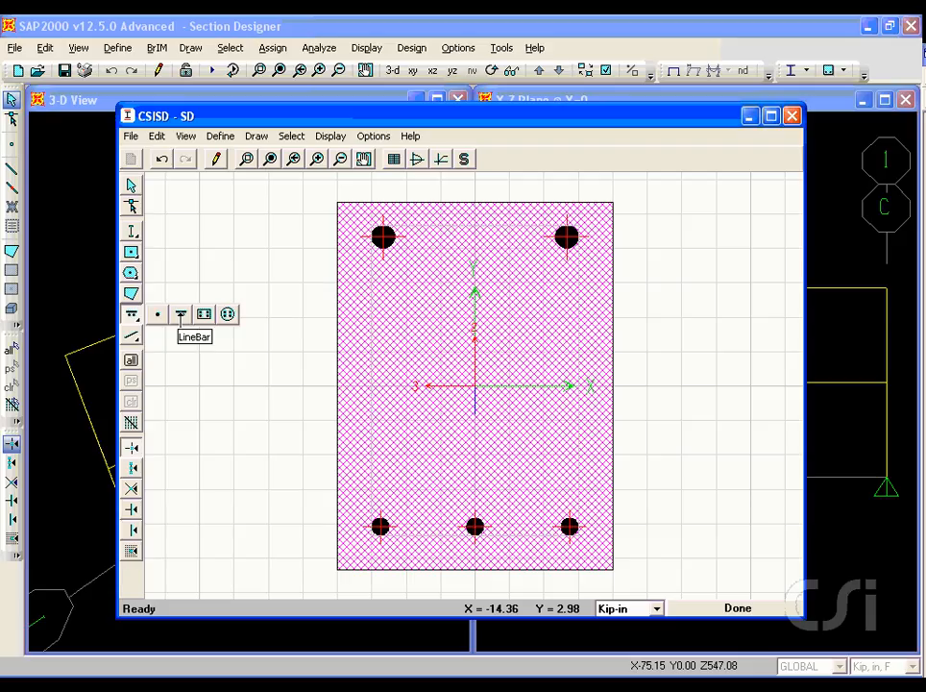
pyautogui.click(181, 315)
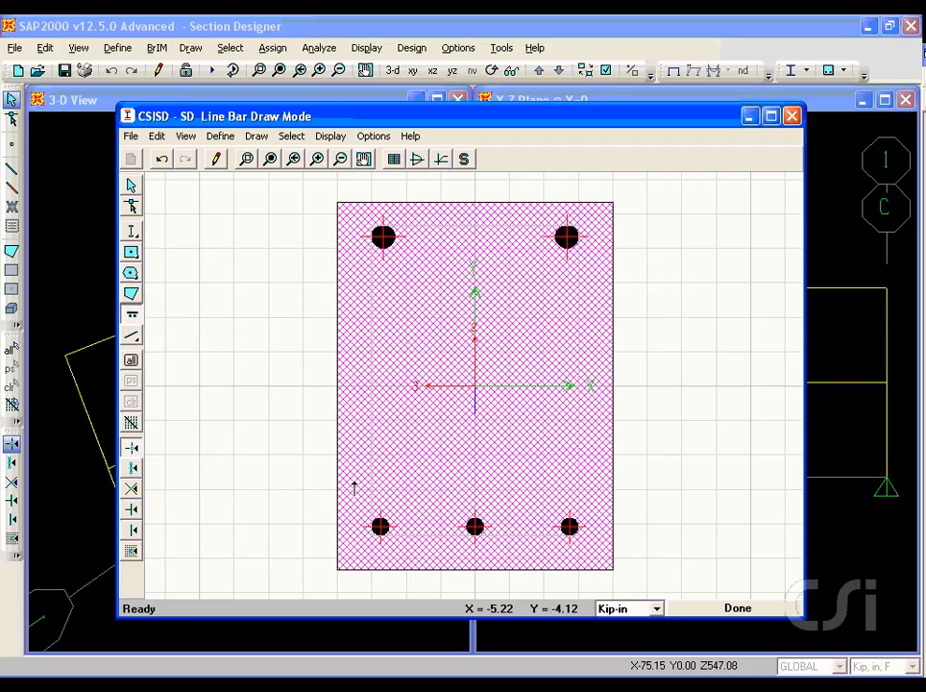
pyautogui.click(371, 471)
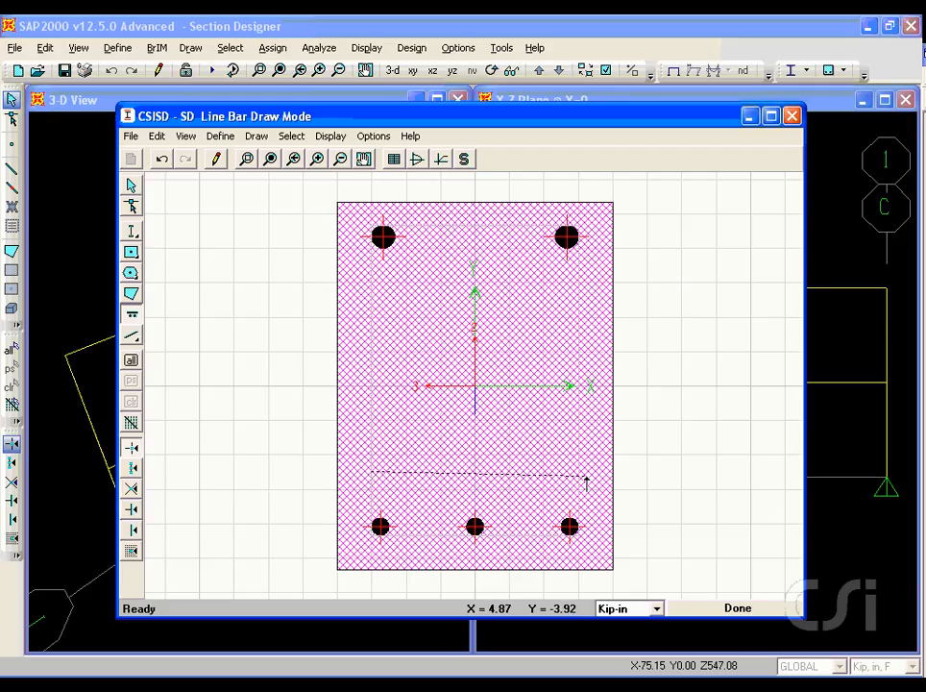
pyautogui.click(586, 478)
# Step: Set the new line bar's endpoints to X1 -4.125, Y1 -4.625 and X2 4.125, Y2 -4.625
pyautogui.rightClick(479, 474)
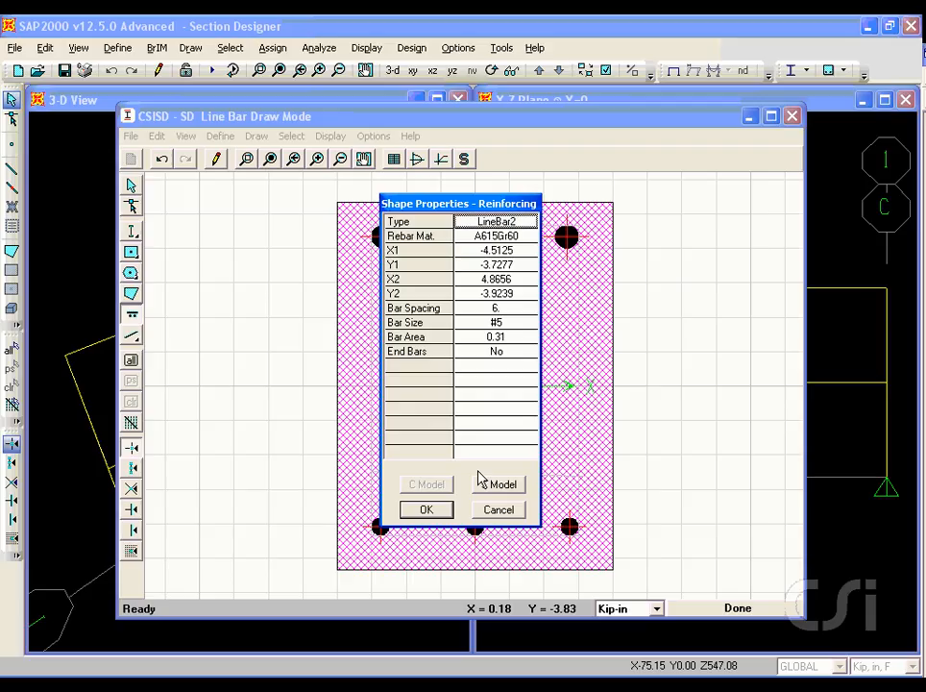
pyautogui.click(507, 253)
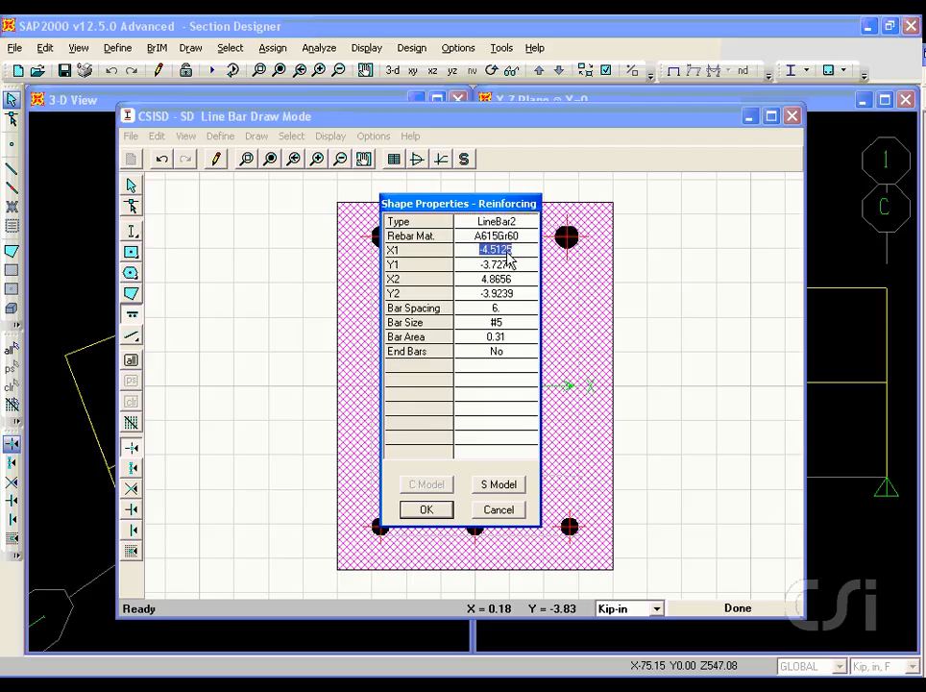
pyautogui.write('-4.125')
pyautogui.click(503, 266)
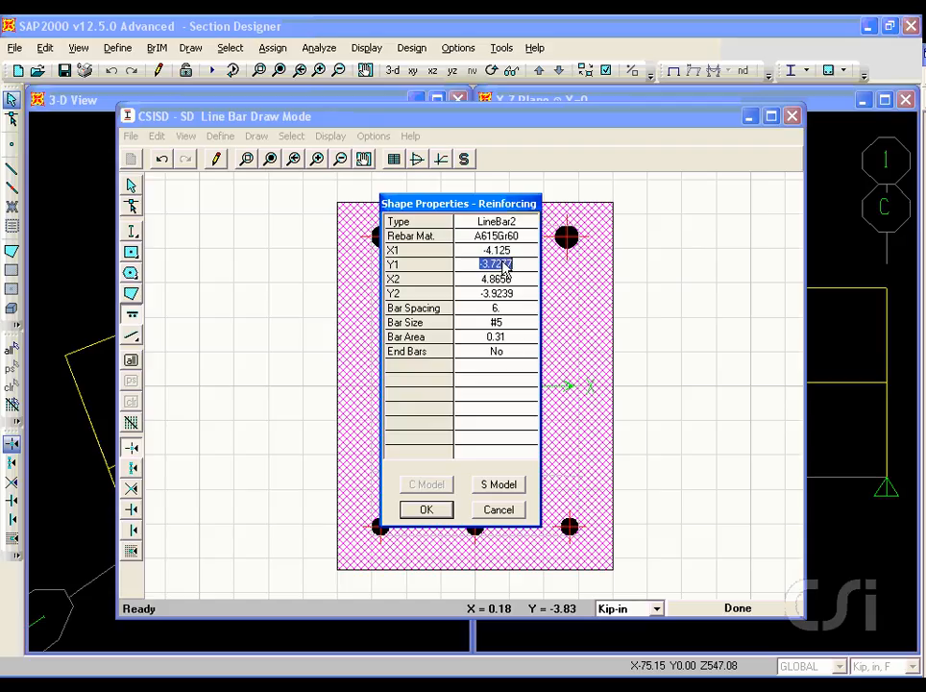
pyautogui.press('BackSpace')
pyautogui.write('-4.625')
pyautogui.click(512, 278)
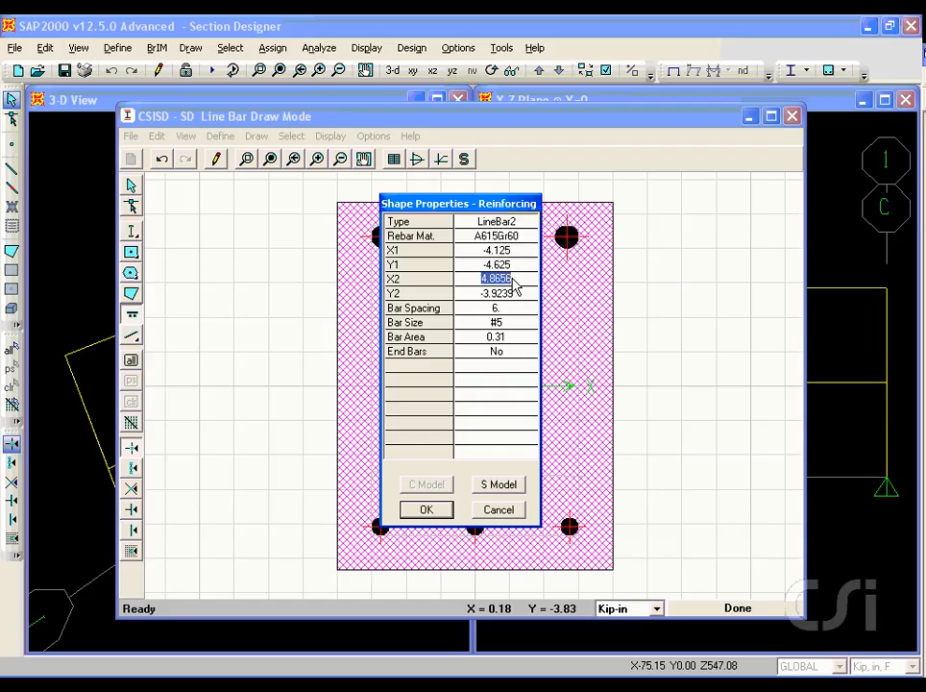
pyautogui.write('4.125')
pyautogui.click(514, 301)
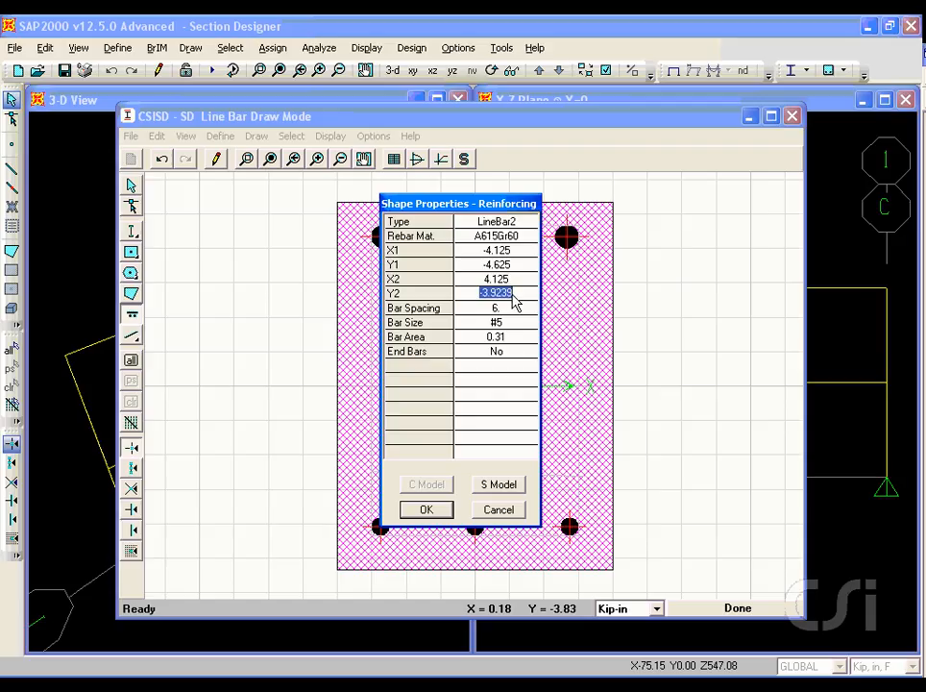
pyautogui.press('BackSpace')
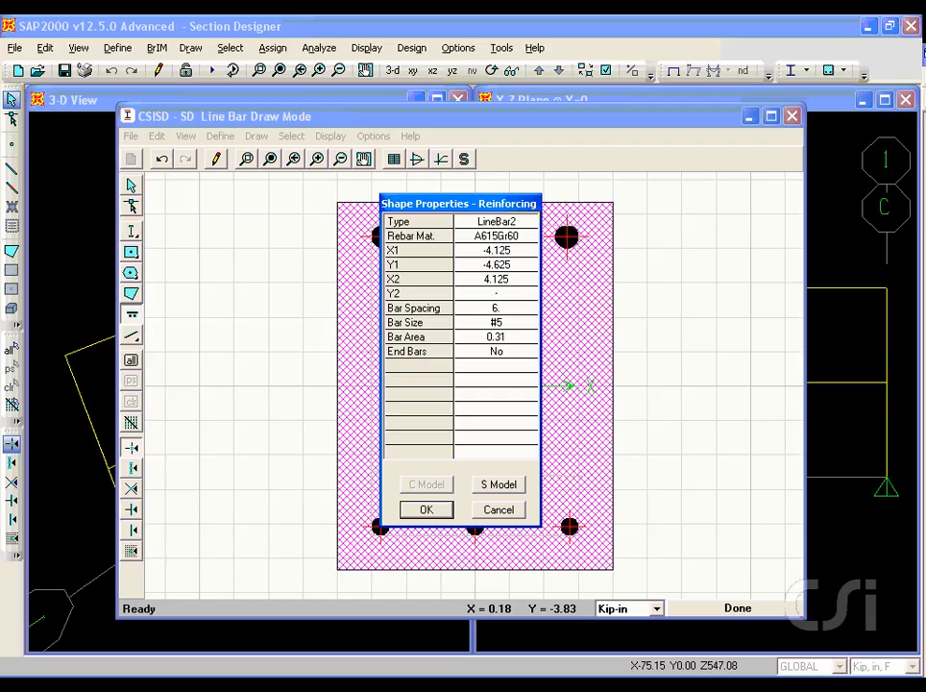
pyautogui.write('-4.625')
# Step: Give the line bar a 4.2 in bar spacing and #6 bars, with end bars set to Yes
pyautogui.click(504, 307)
pyautogui.write('4.2')
pyautogui.click(499, 324)
pyautogui.click(526, 328)
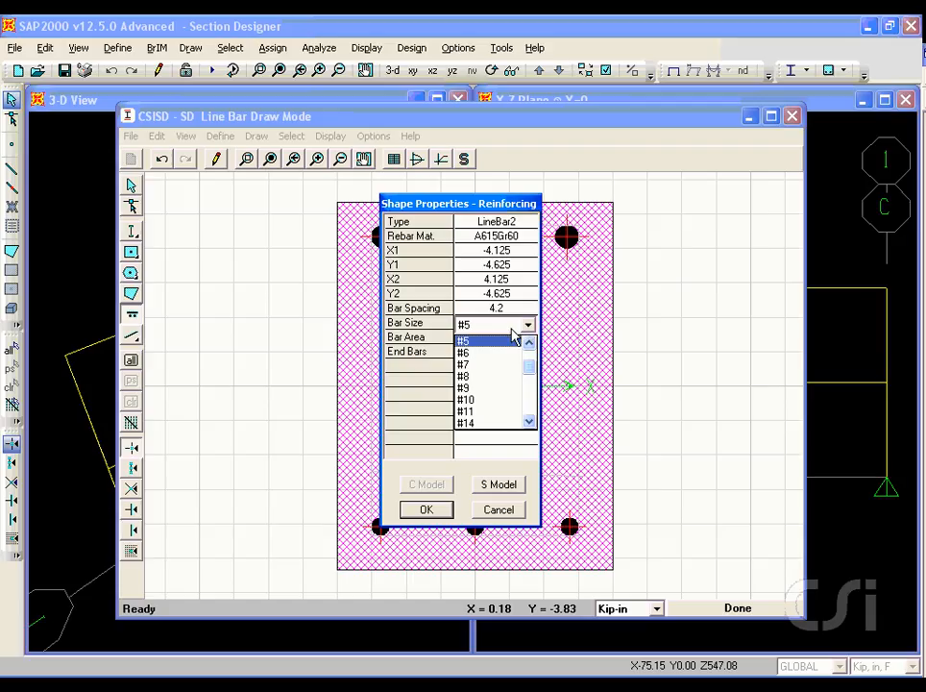
pyautogui.click(478, 354)
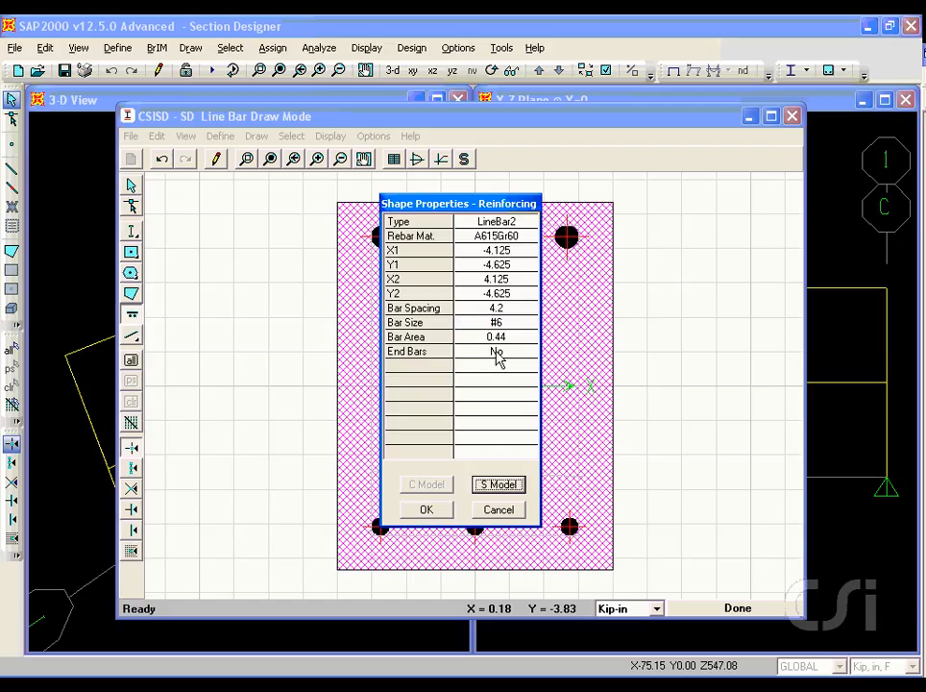
pyautogui.click(507, 357)
pyautogui.click(527, 354)
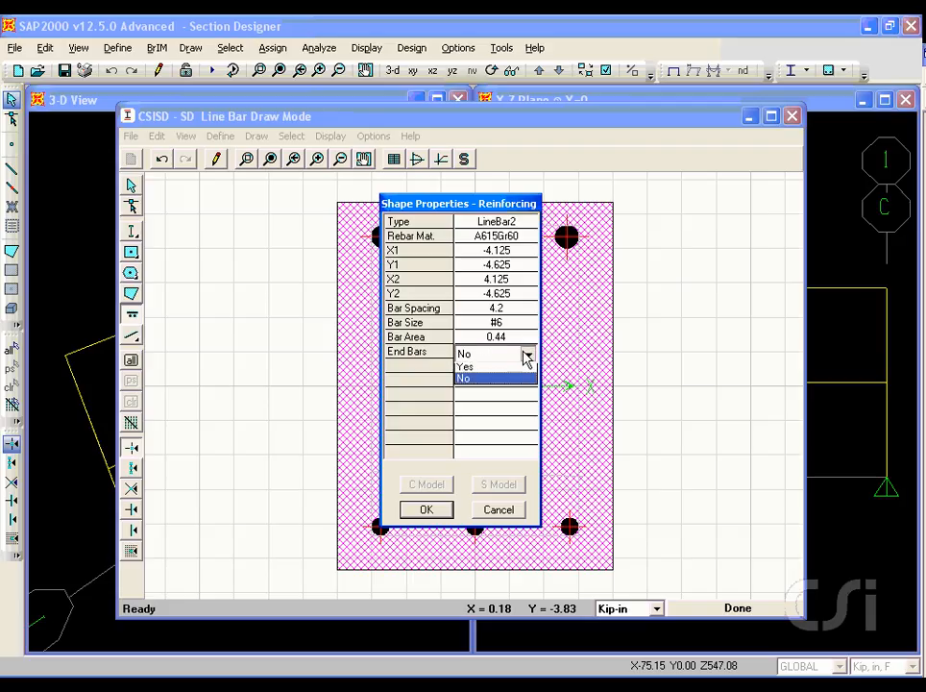
pyautogui.click(466, 372)
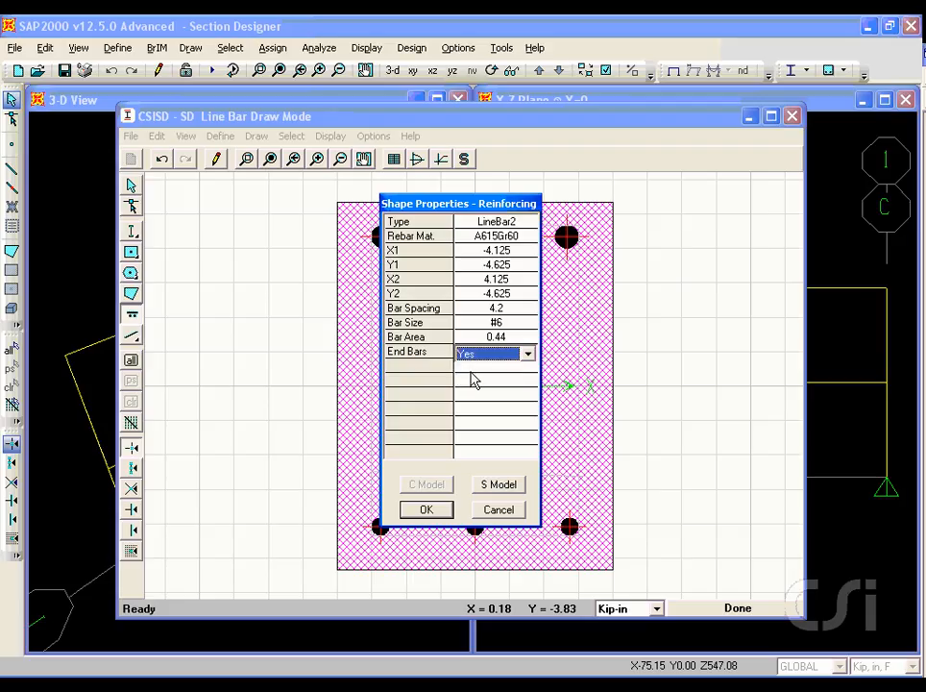
pyautogui.click(424, 512)
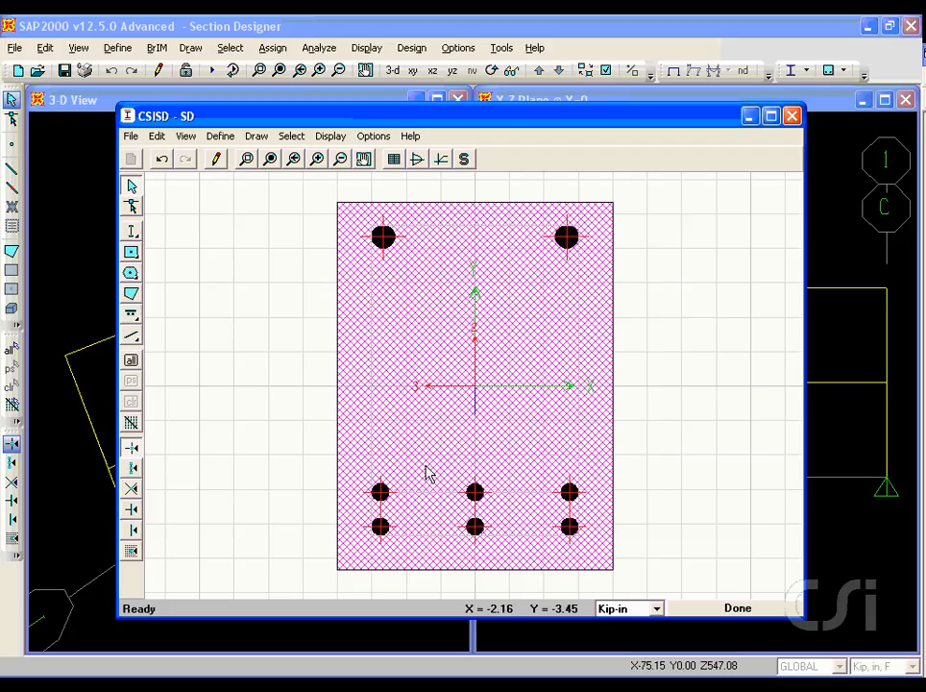
# Step: Review the calculated section properties of the reinforced rectangle beside the drawing and close them
pyautogui.click(330, 136)
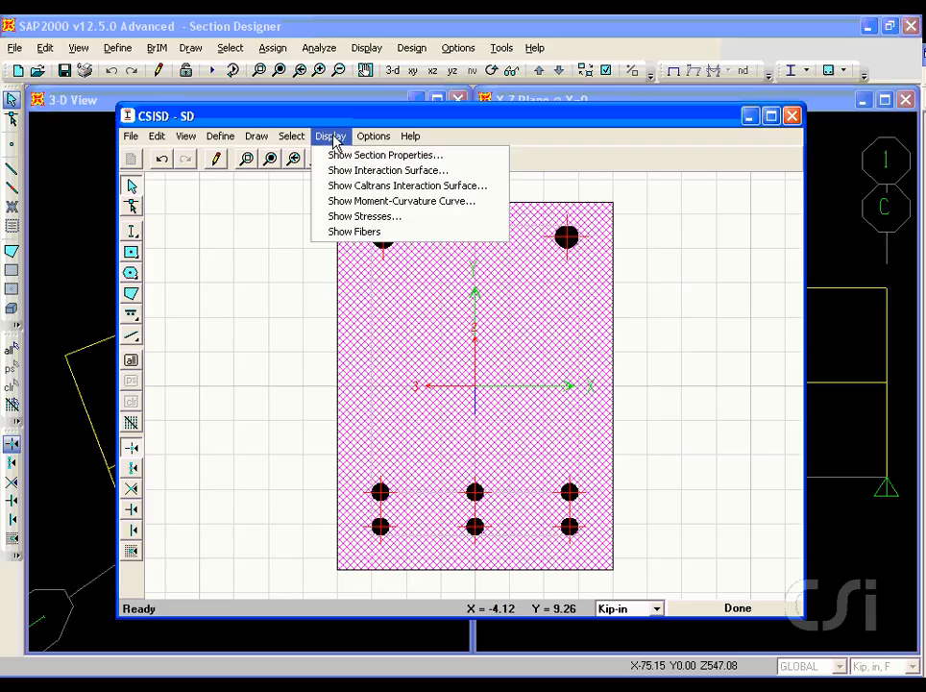
pyautogui.click(394, 162)
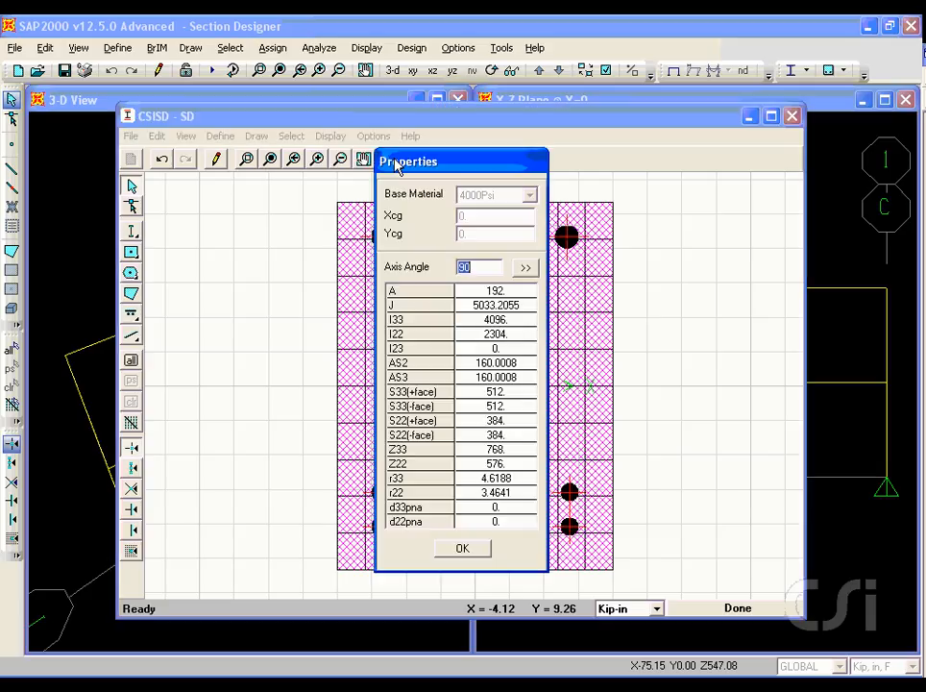
pyautogui.moveTo(396, 167); pyautogui.dragTo(202, 148)
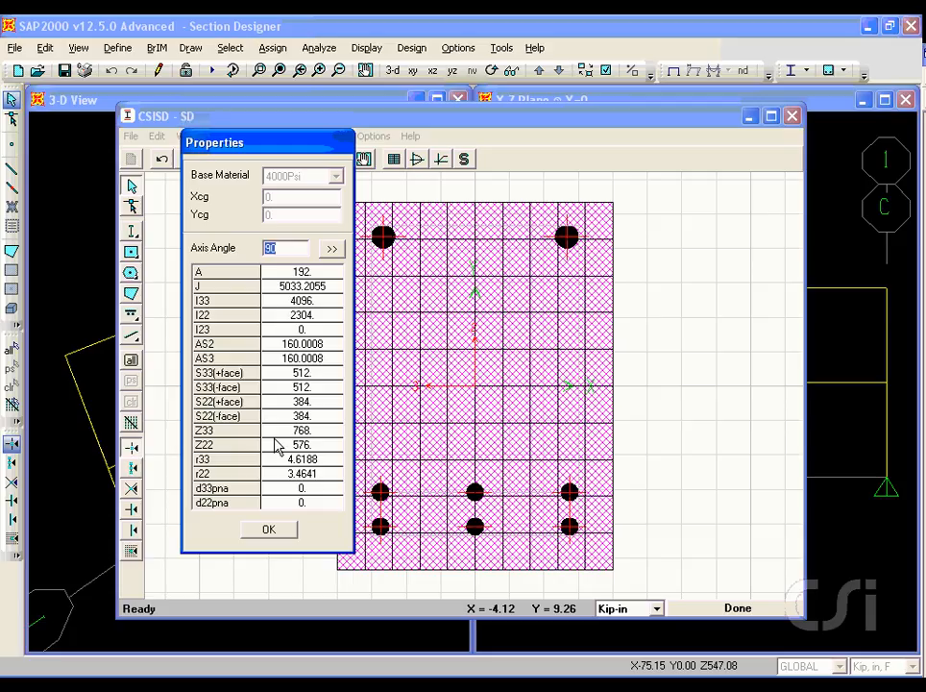
pyautogui.click(268, 531)
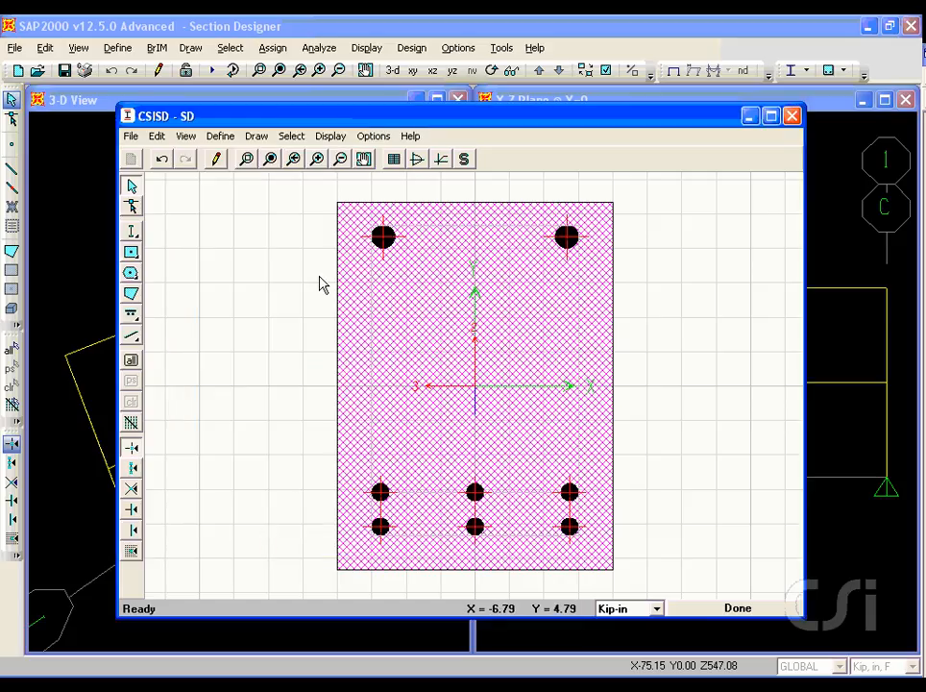
# Step: Display the section's interaction surface and rotate its 3D view to a plan angle of 360 degrees
pyautogui.click(338, 142)
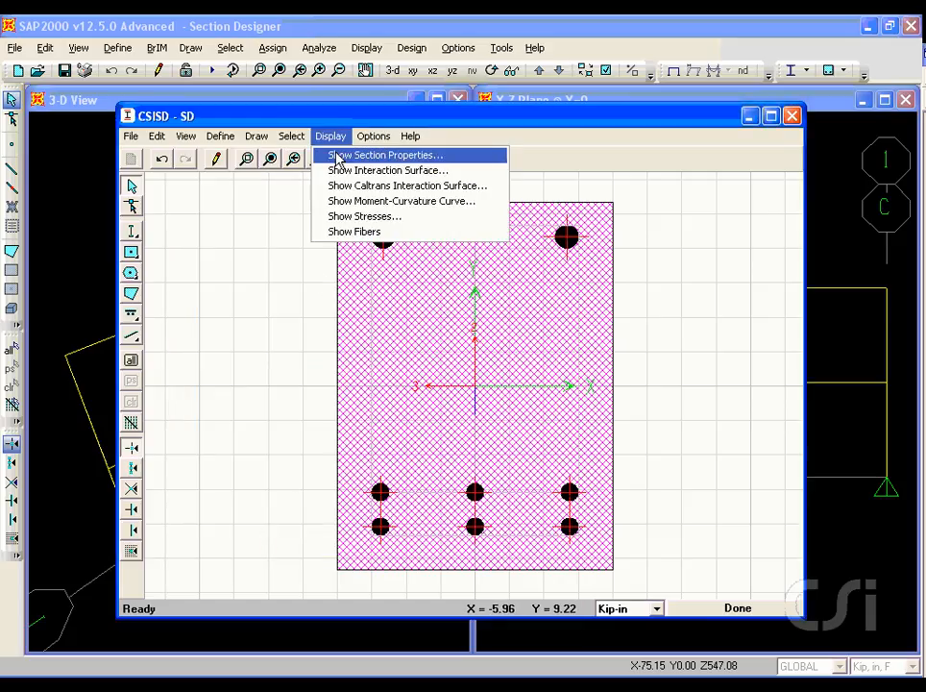
pyautogui.click(379, 171)
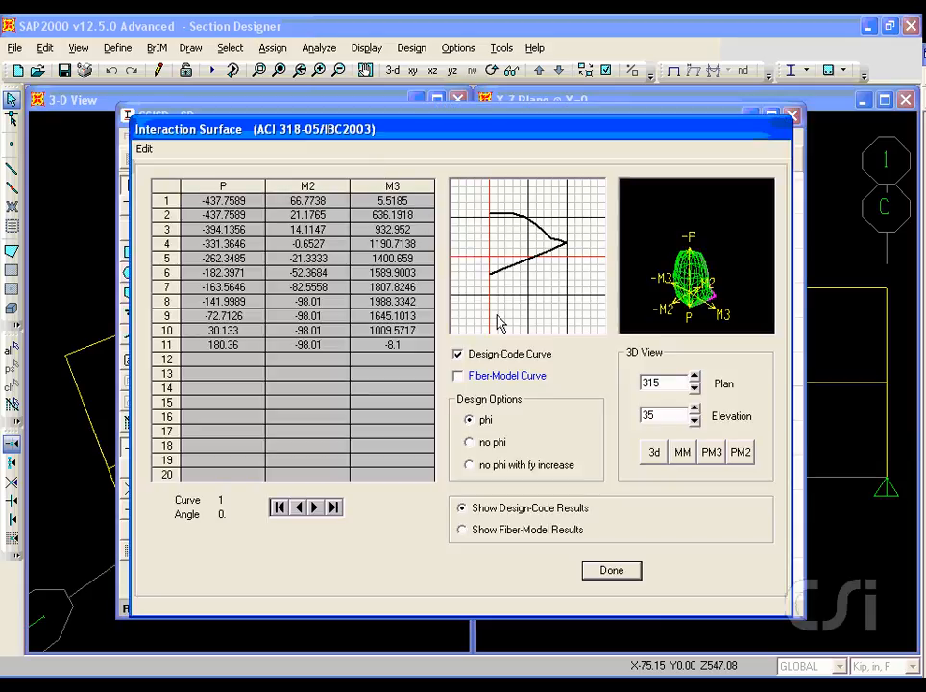
pyautogui.click(695, 377)
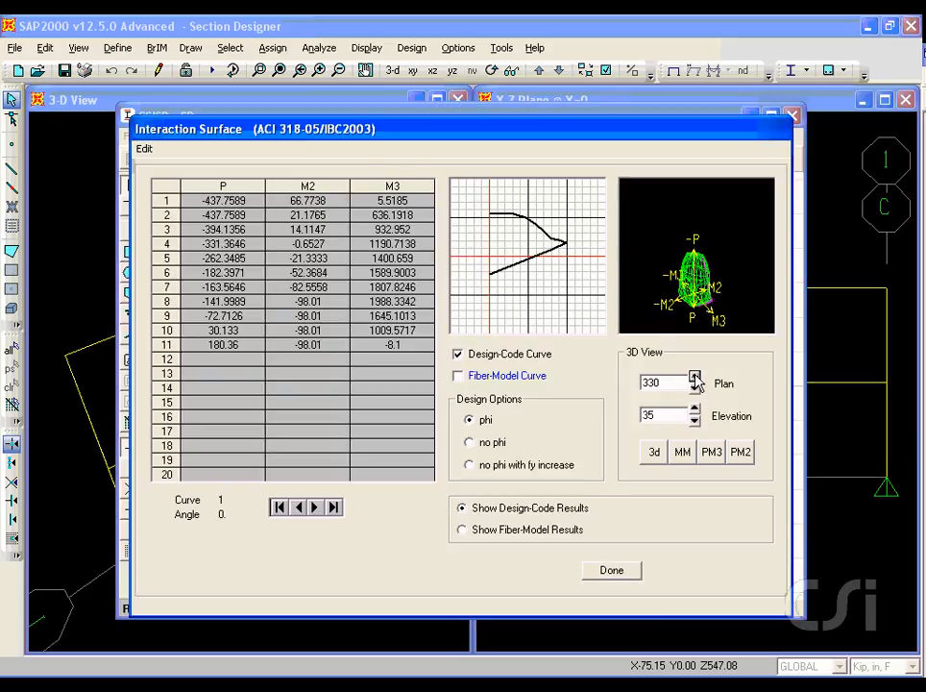
pyautogui.click(695, 378)
pyautogui.click(695, 378)
pyautogui.click(695, 378)
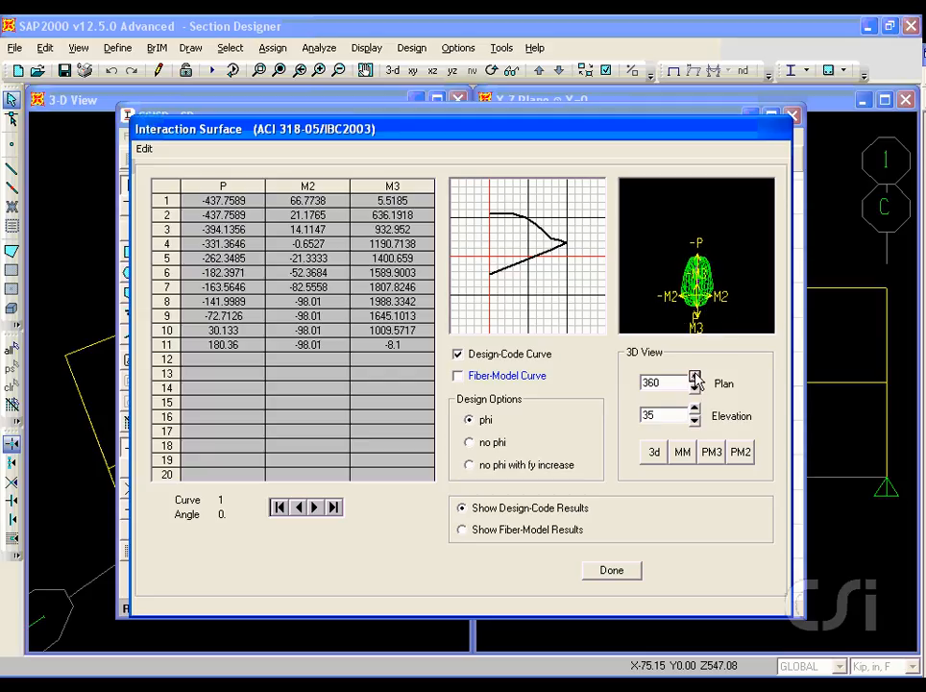
# Step: Step through the interaction curves up to curve 5 at 60 degrees and close the interaction surface
pyautogui.click(314, 507)
pyautogui.click(314, 507)
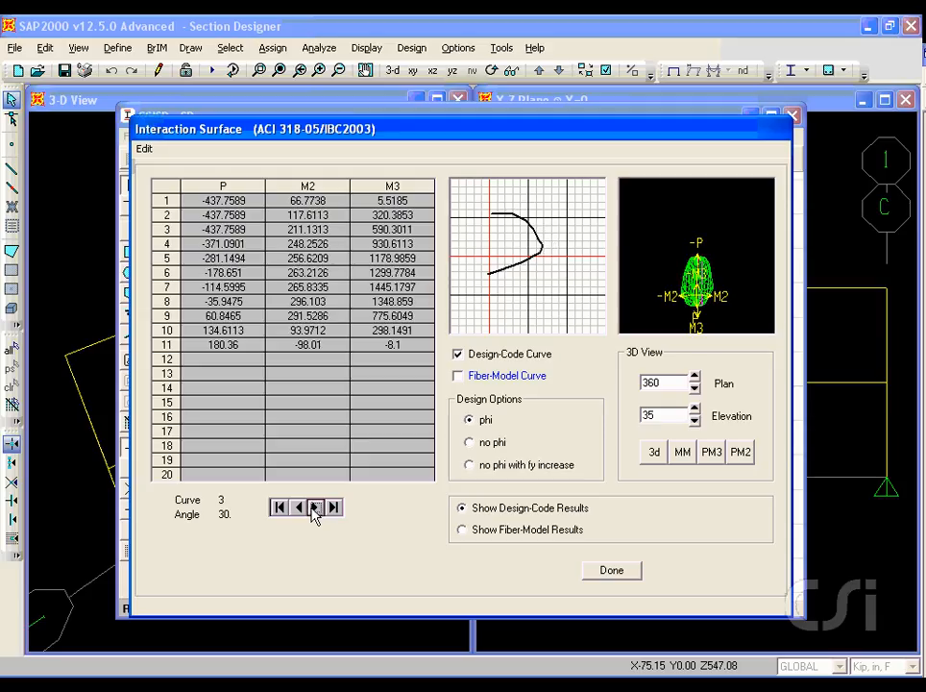
pyautogui.click(315, 507)
pyautogui.click(314, 508)
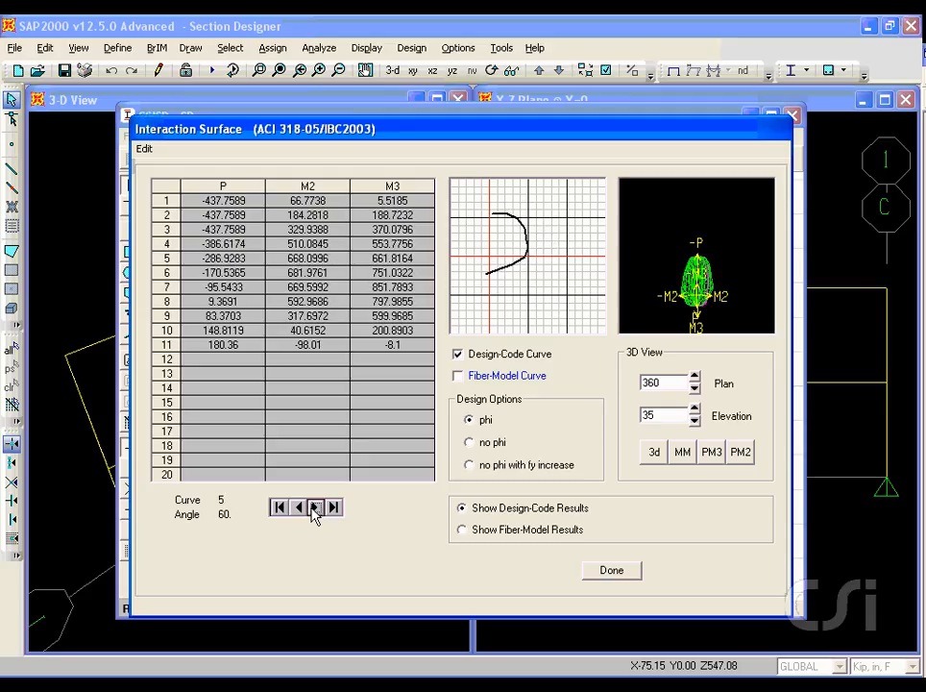
pyautogui.click(612, 575)
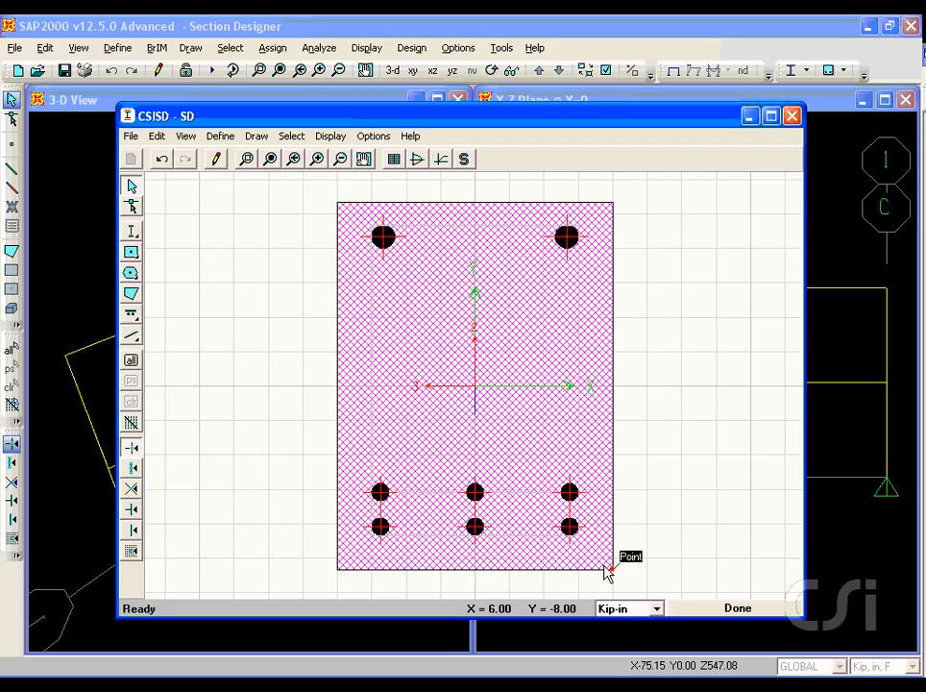
# Step: Examine the section's moment-curvature curve with its strain diagram and close it
pyautogui.click(332, 137)
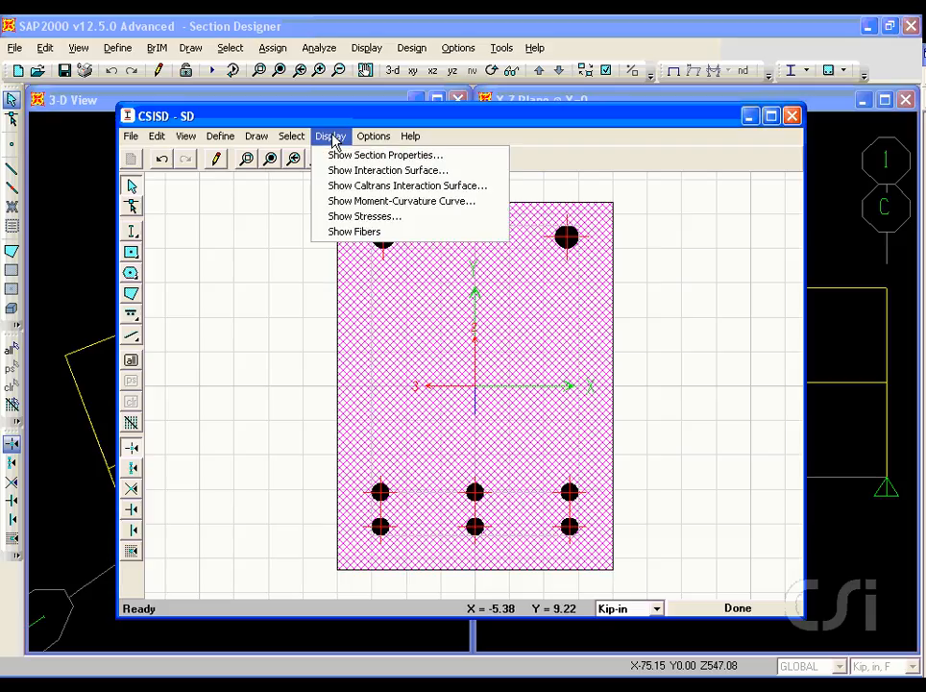
pyautogui.click(425, 201)
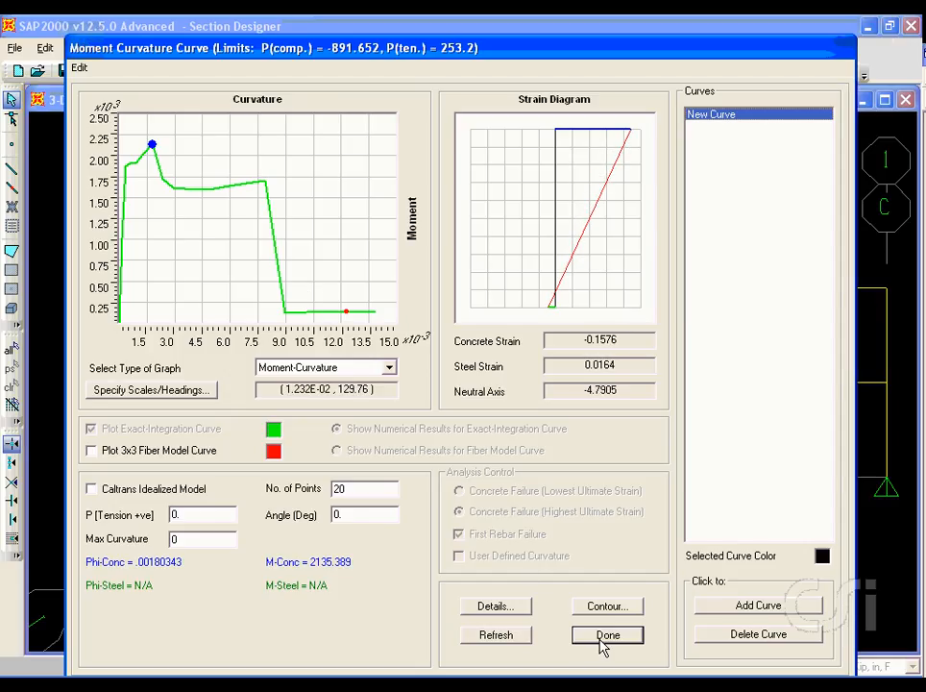
pyautogui.click(603, 640)
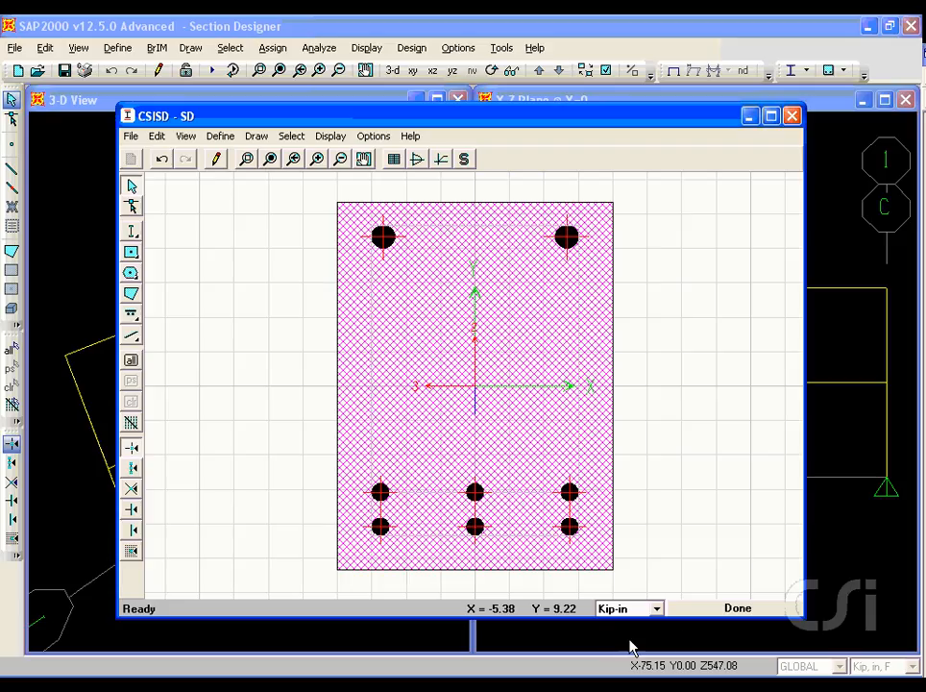
# Step: Finish the drawing in Section Designer and accept the section data to add SD to the frame properties
pyautogui.click(727, 613)
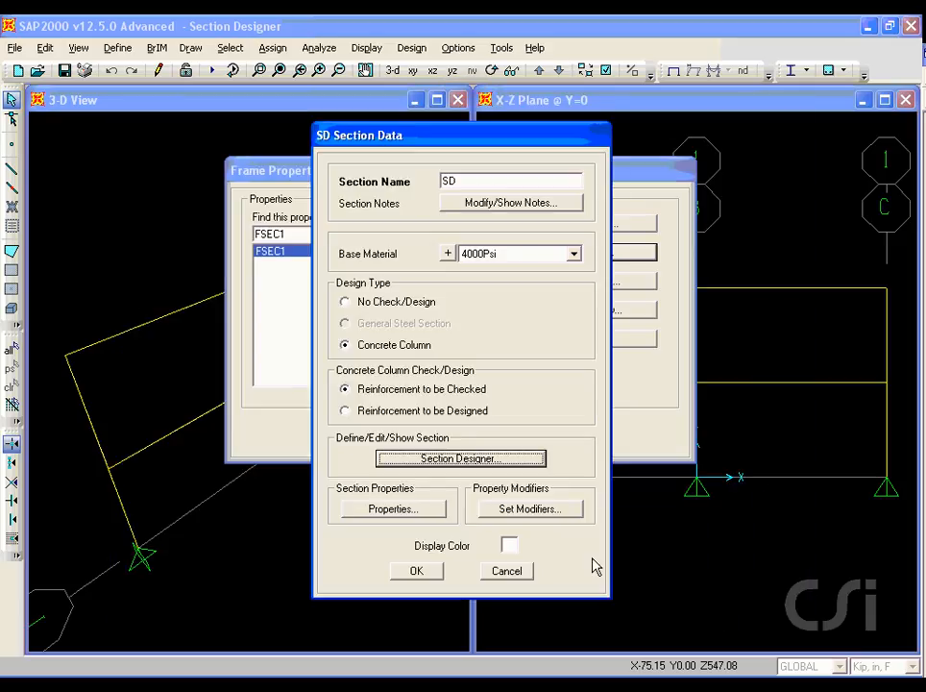
pyautogui.click(416, 571)
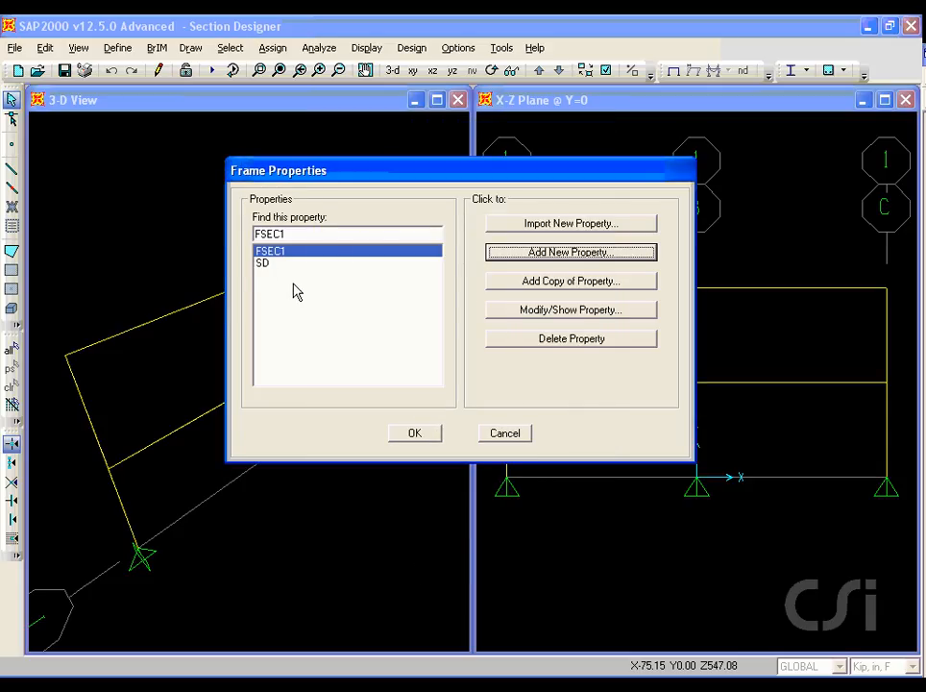
# Step: Accept the frame property definitions and assign section SD to the four horizontal beams at both levels of the X-Z frame
pyautogui.click(415, 434)
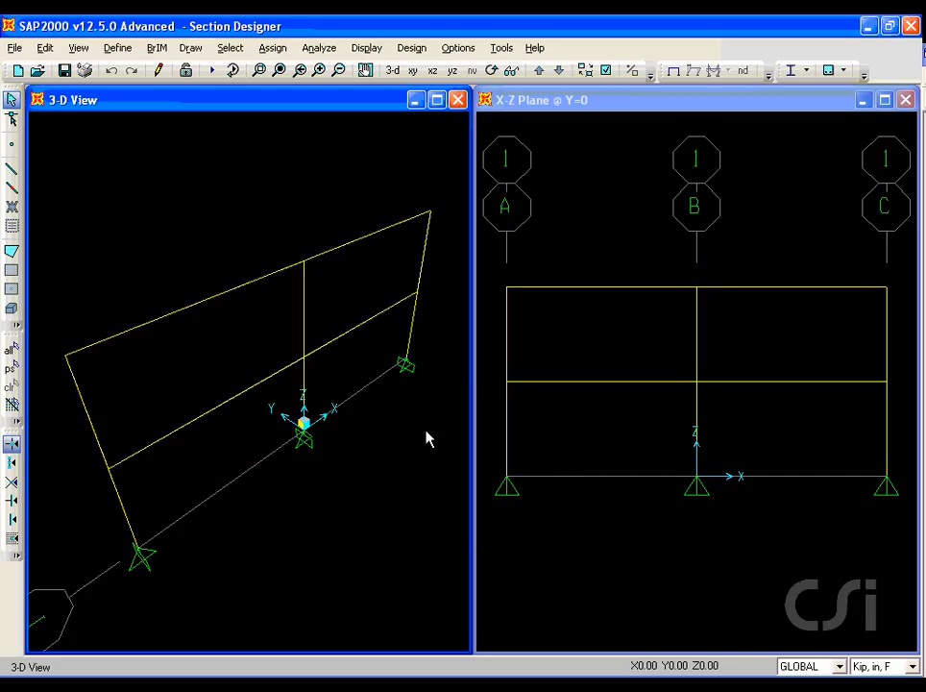
pyautogui.click(605, 251)
pyautogui.moveTo(605, 248); pyautogui.dragTo(575, 409)
pyautogui.moveTo(785, 368); pyautogui.dragTo(762, 431)
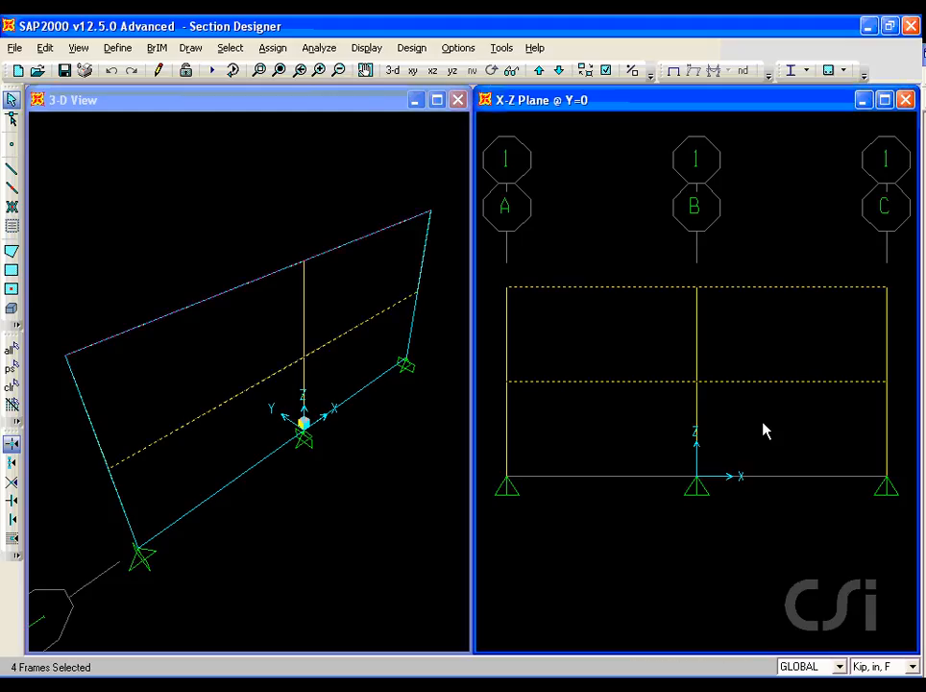
pyautogui.click(273, 48)
pyautogui.moveTo(288, 91)
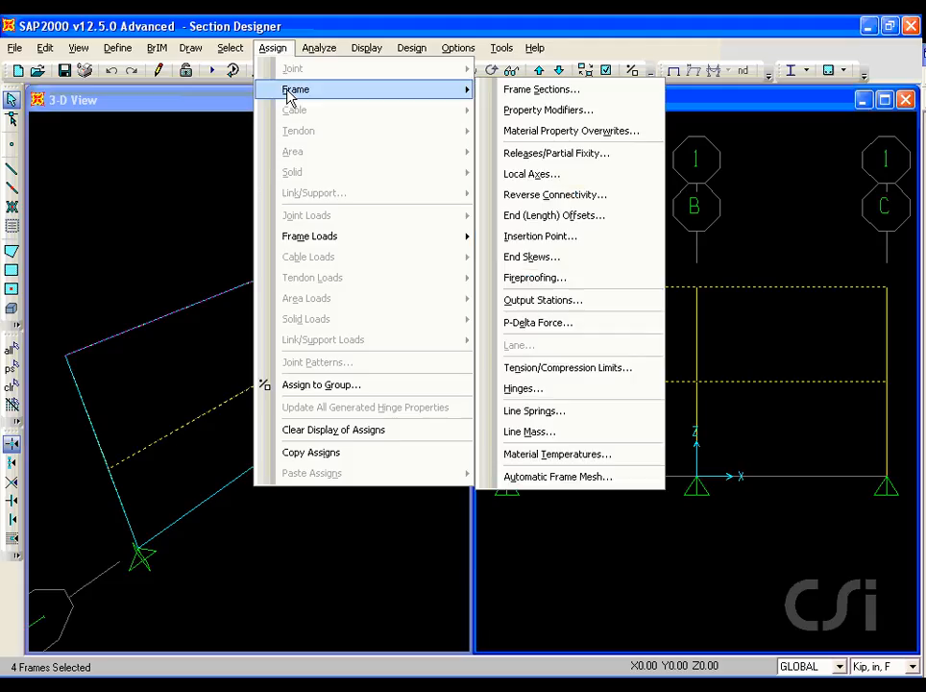
pyautogui.click(534, 91)
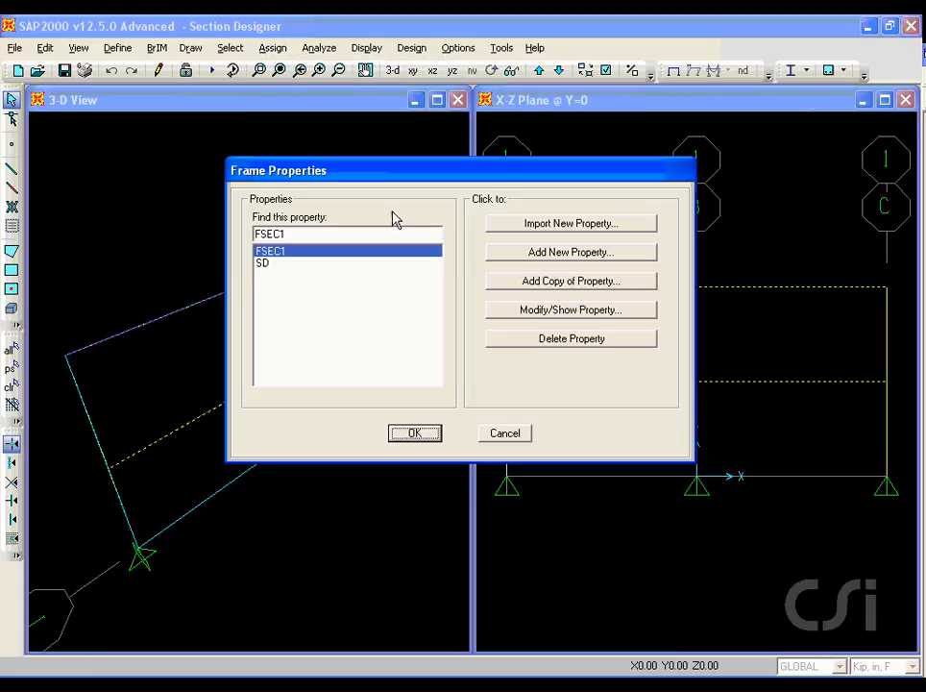
pyautogui.click(264, 266)
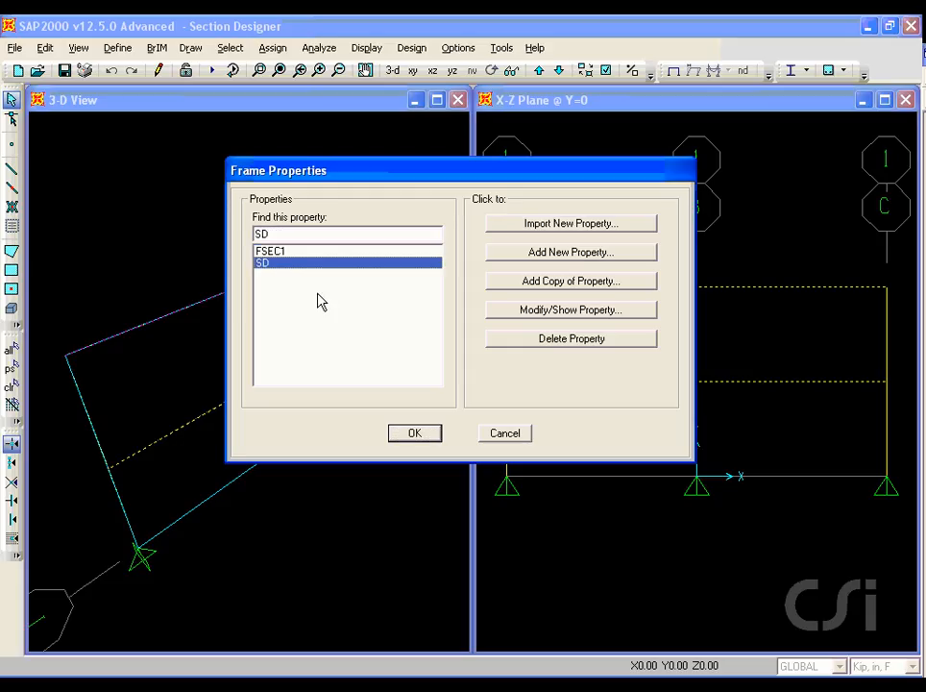
pyautogui.click(419, 437)
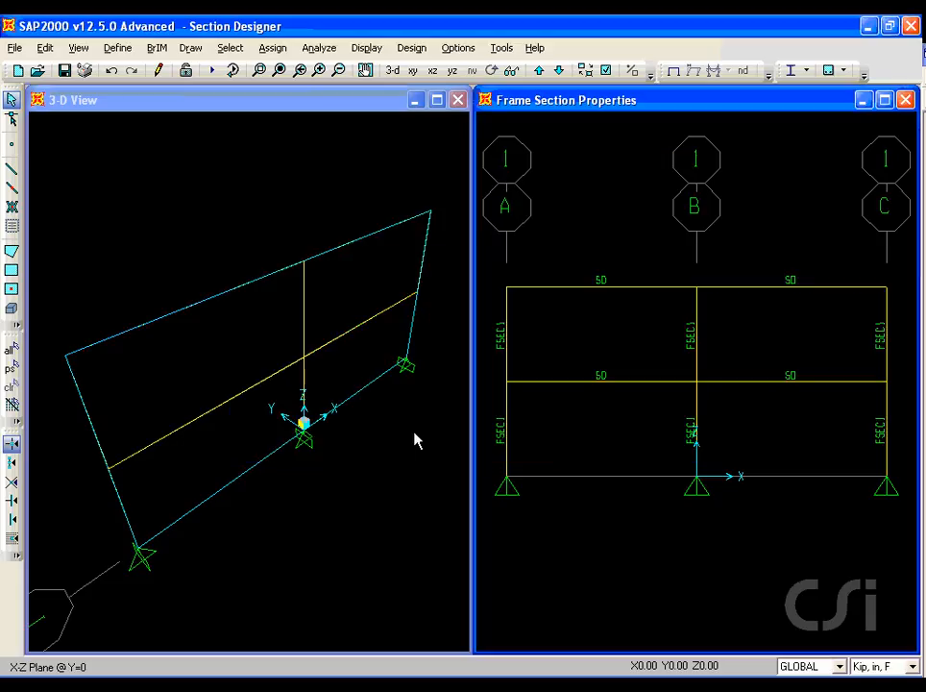
# Step: Set the MODAL load case to Do Not Run and run the analysis for the DEAD case only
pyautogui.click(213, 72)
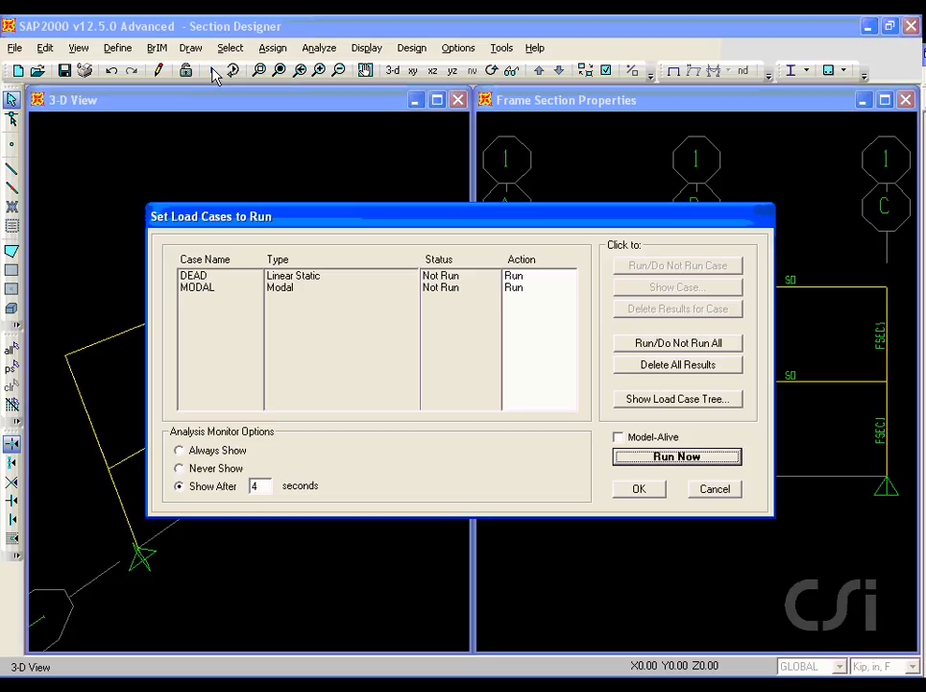
pyautogui.click(203, 287)
pyautogui.click(647, 268)
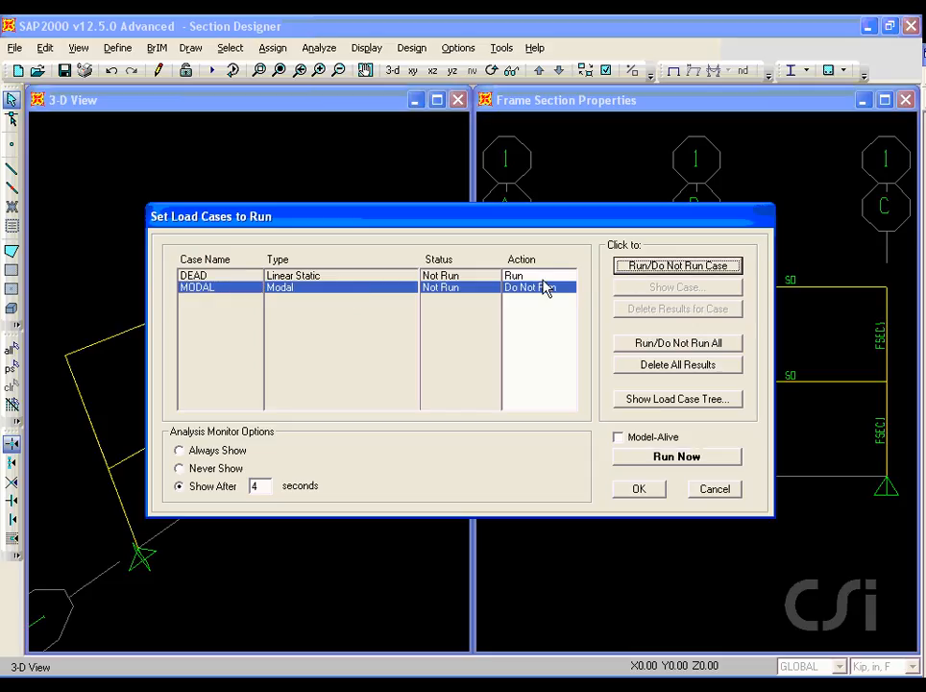
pyautogui.click(669, 457)
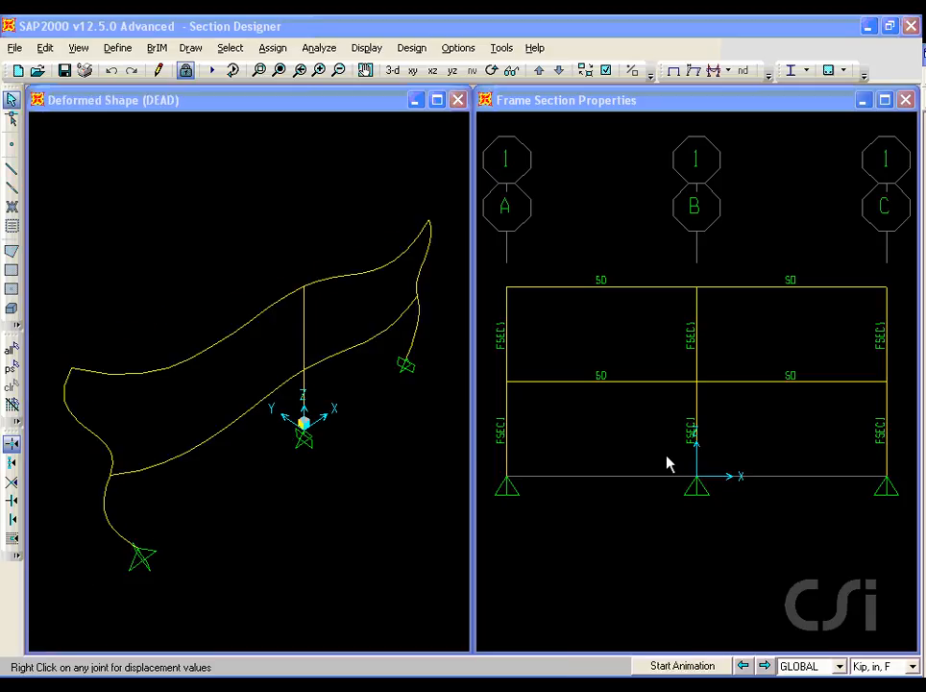
# Step: Start the concrete frame design/check of the structure with its results displayed in the X-Z plane view
pyautogui.click(598, 246)
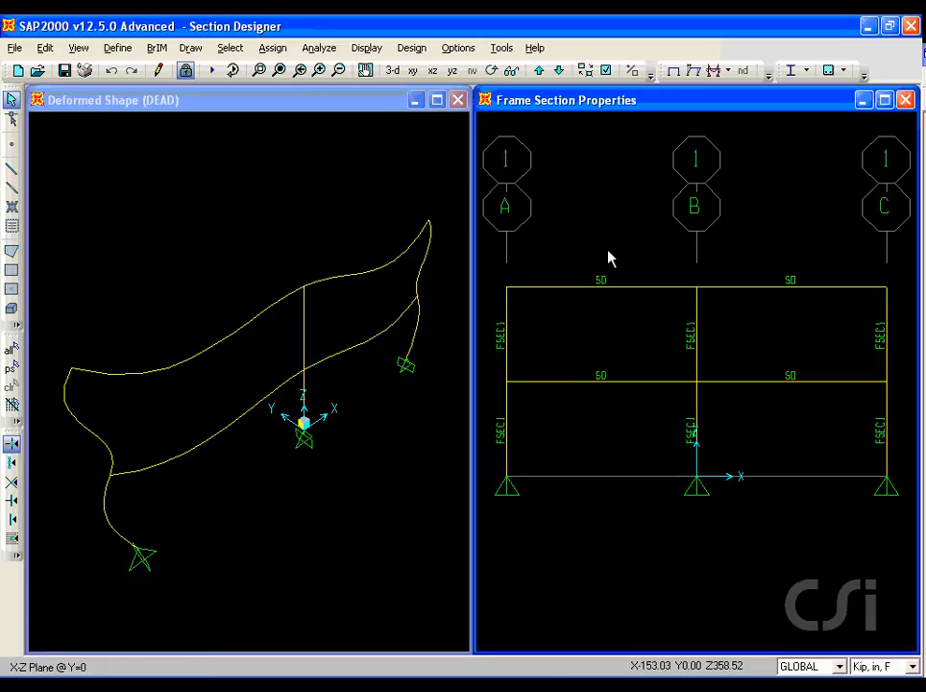
pyautogui.click(411, 47)
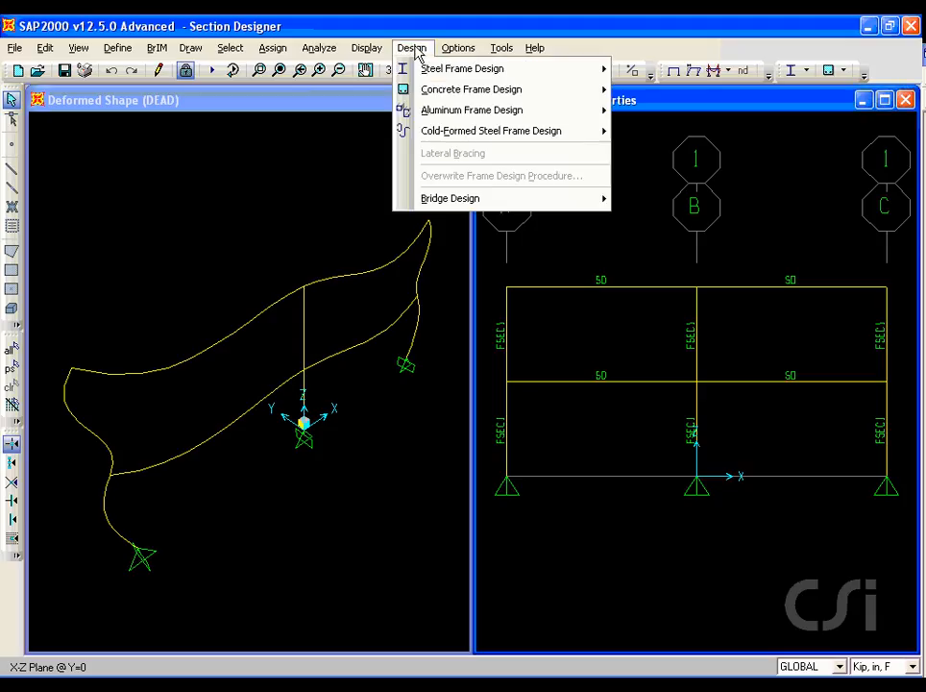
pyautogui.moveTo(415, 89)
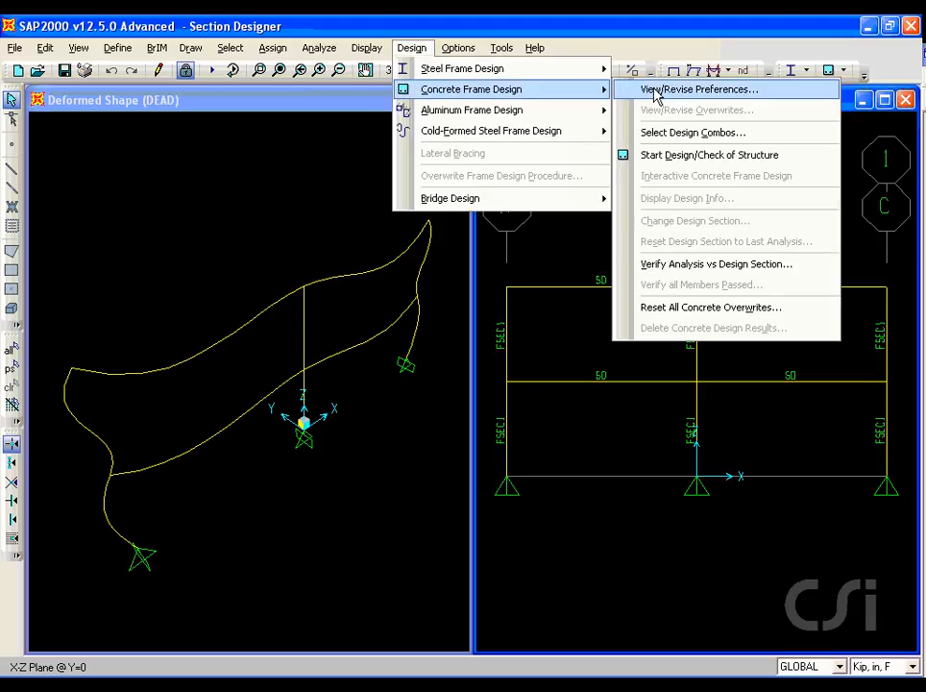
pyautogui.click(741, 165)
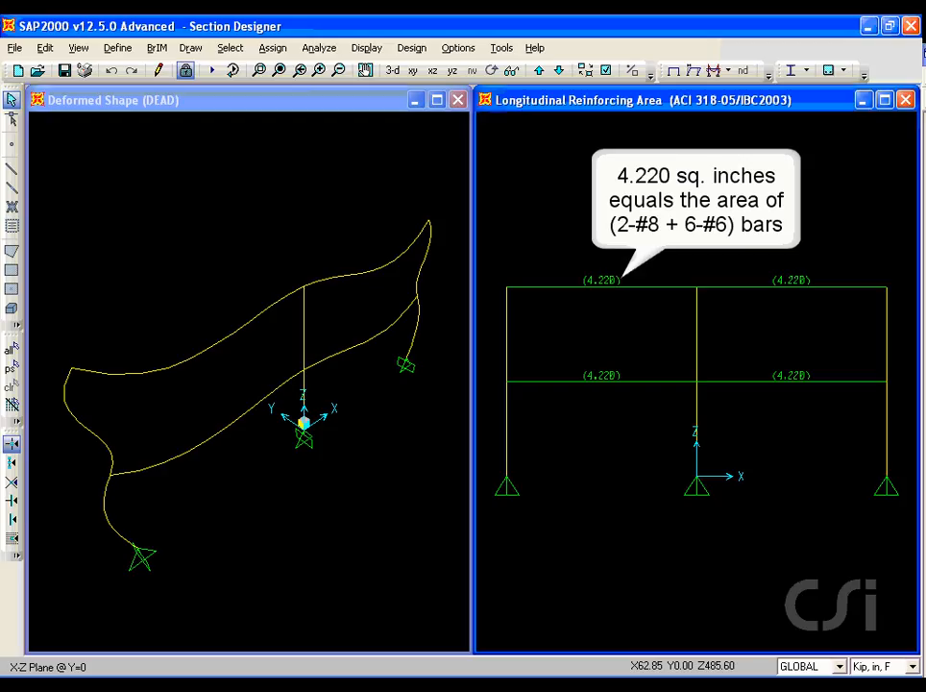
# Step: Open the column check information for the top beam between grids A and B, then examine and close its design summary
pyautogui.rightClick(628, 287)
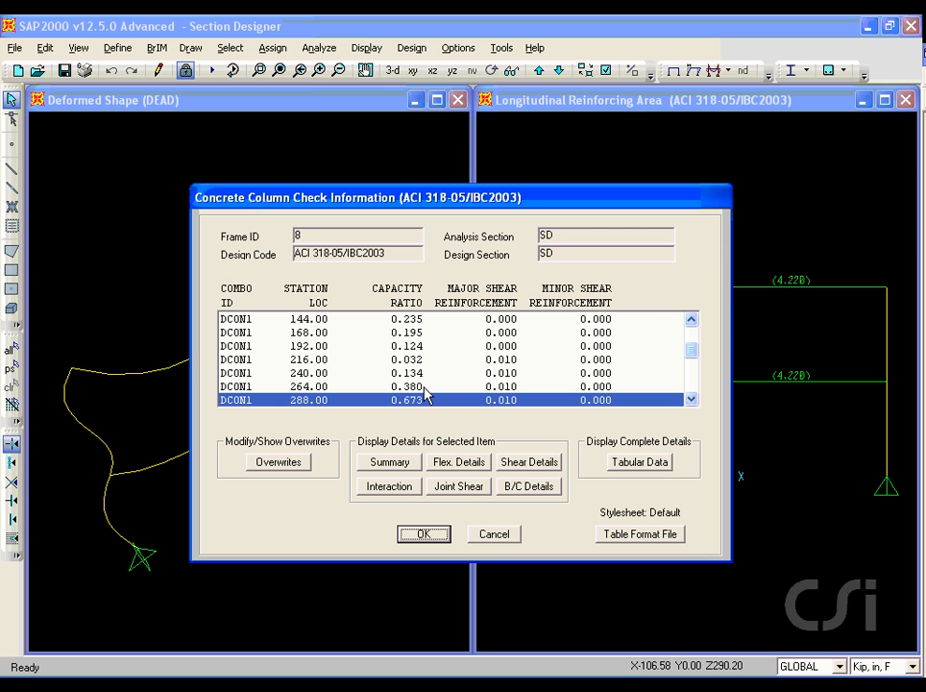
pyautogui.click(387, 464)
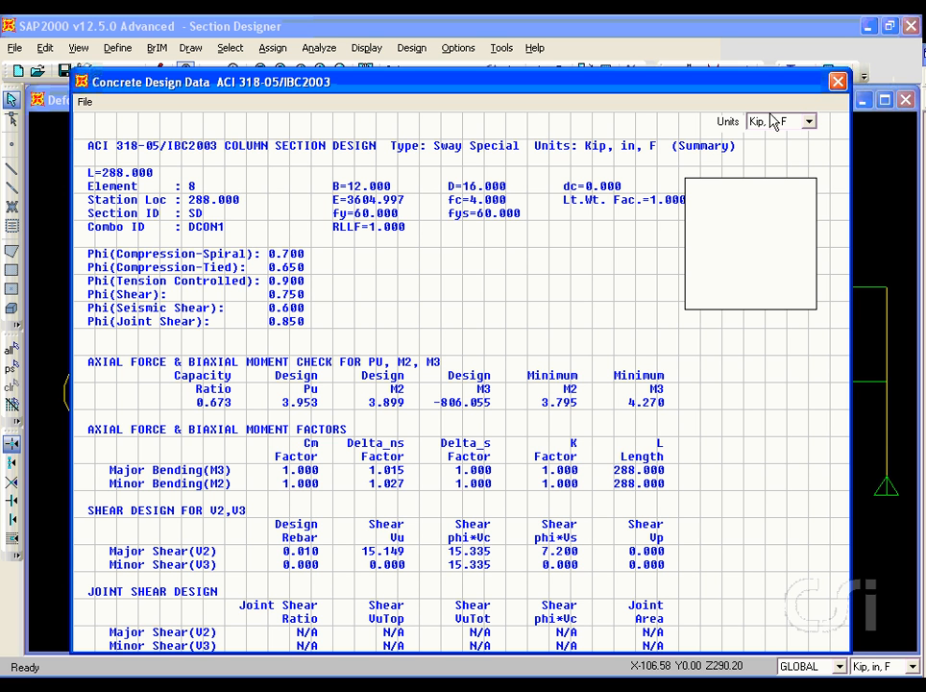
pyautogui.click(838, 82)
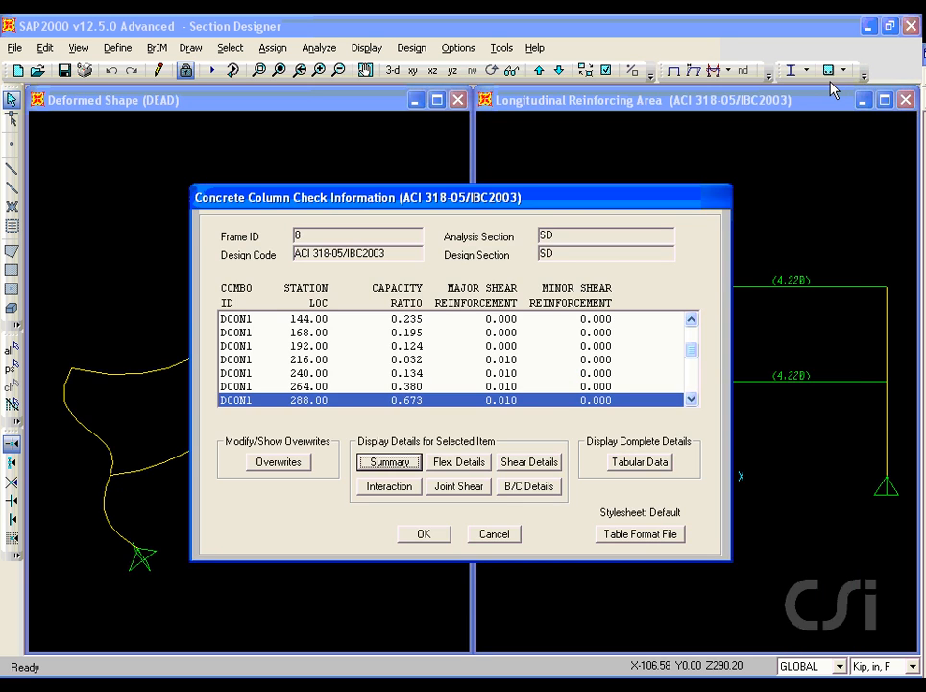
# Step: Examine the beam's complete tabular design data across all columns, then close the table and the column check information
pyautogui.click(642, 463)
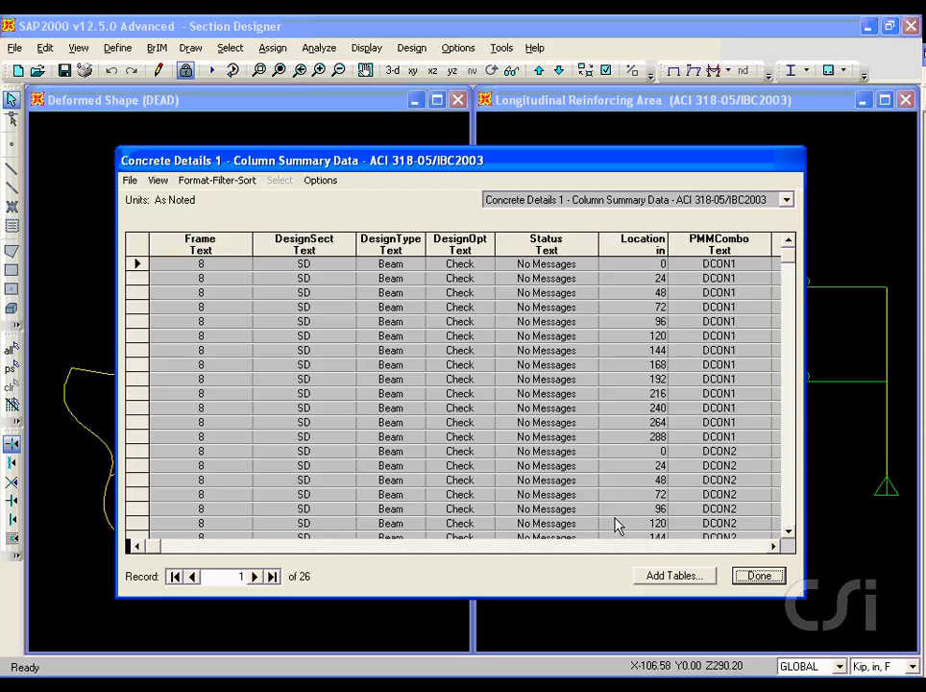
pyautogui.click(776, 547)
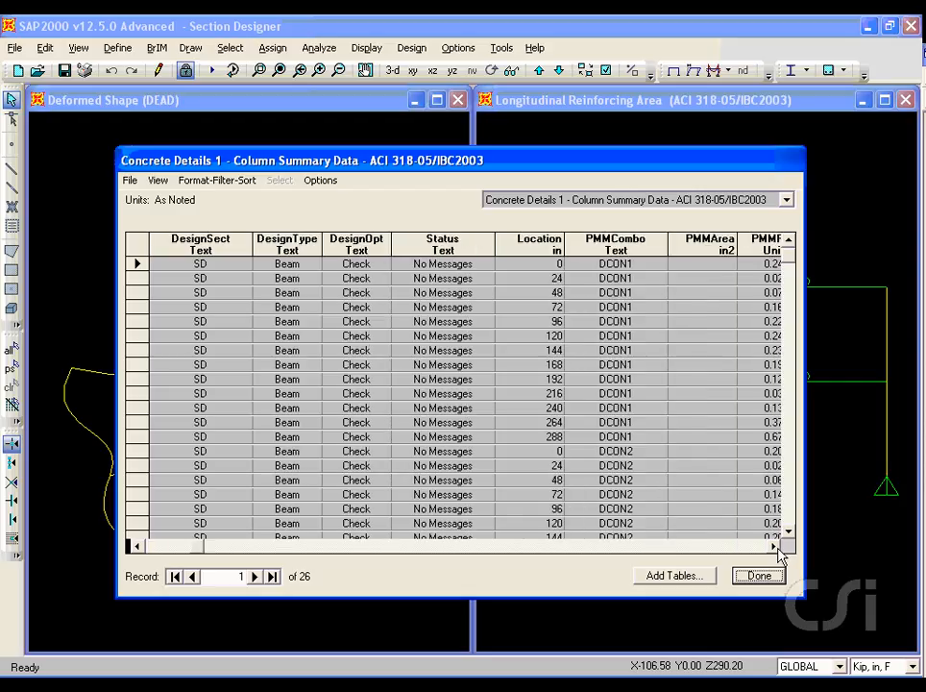
pyautogui.click(777, 547)
pyautogui.click(776, 547)
pyautogui.click(776, 547)
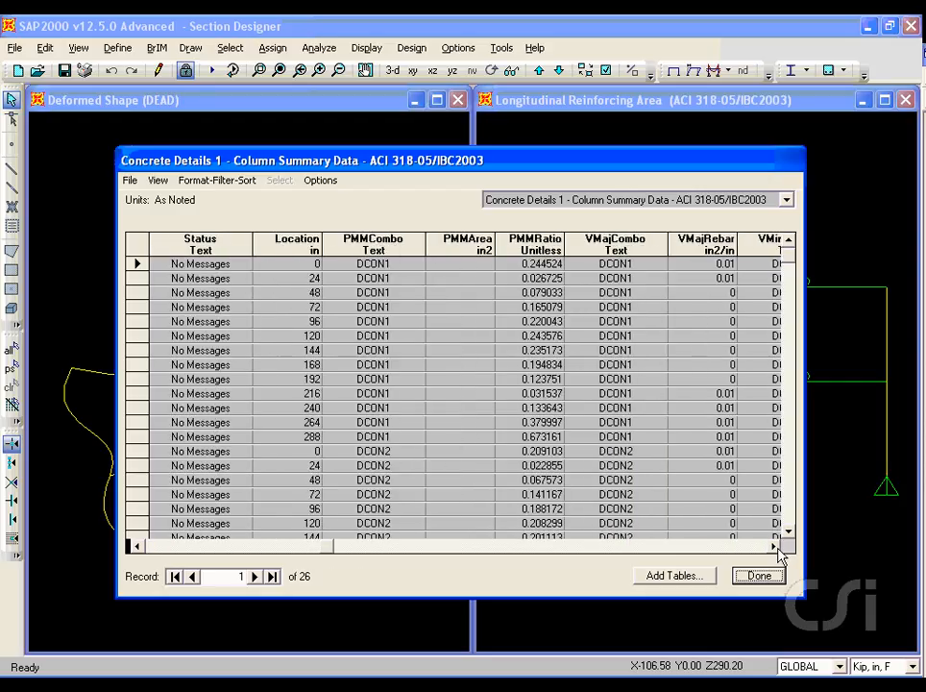
pyautogui.click(776, 547)
pyautogui.click(776, 547)
pyautogui.click(776, 547)
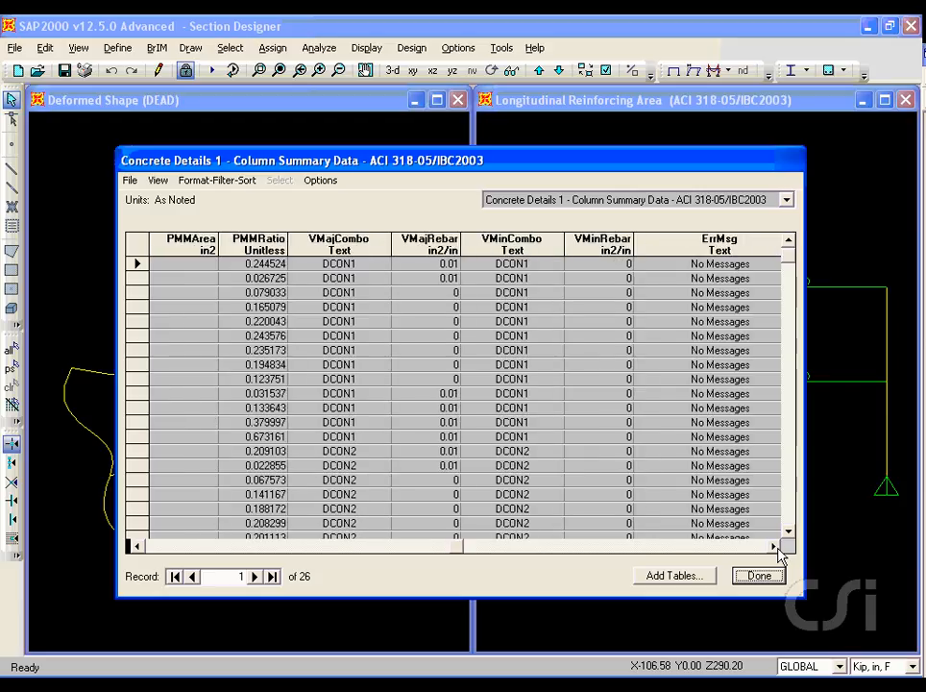
pyautogui.click(757, 576)
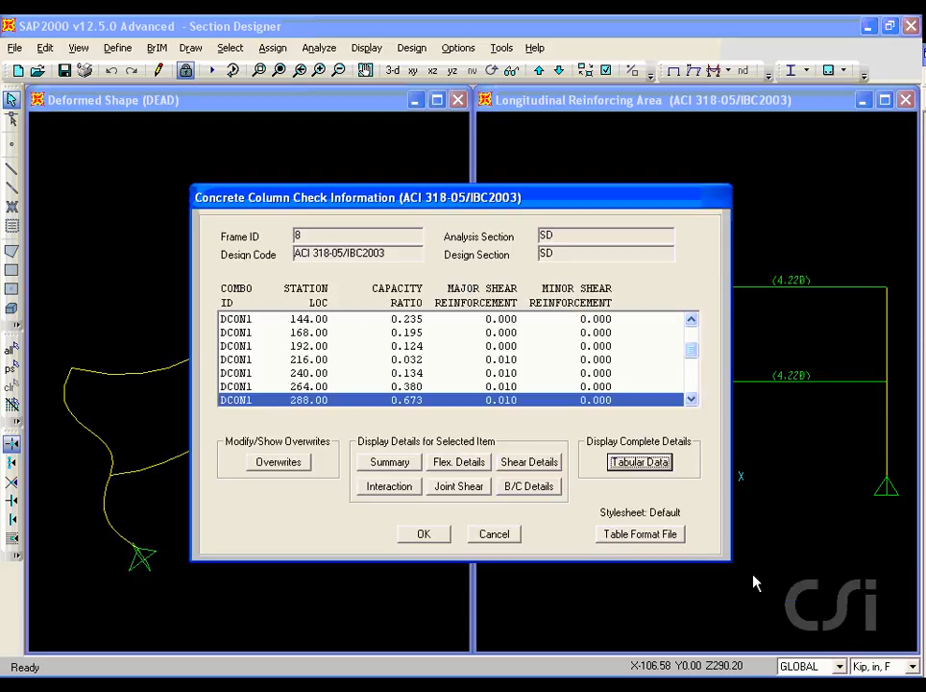
pyautogui.click(437, 538)
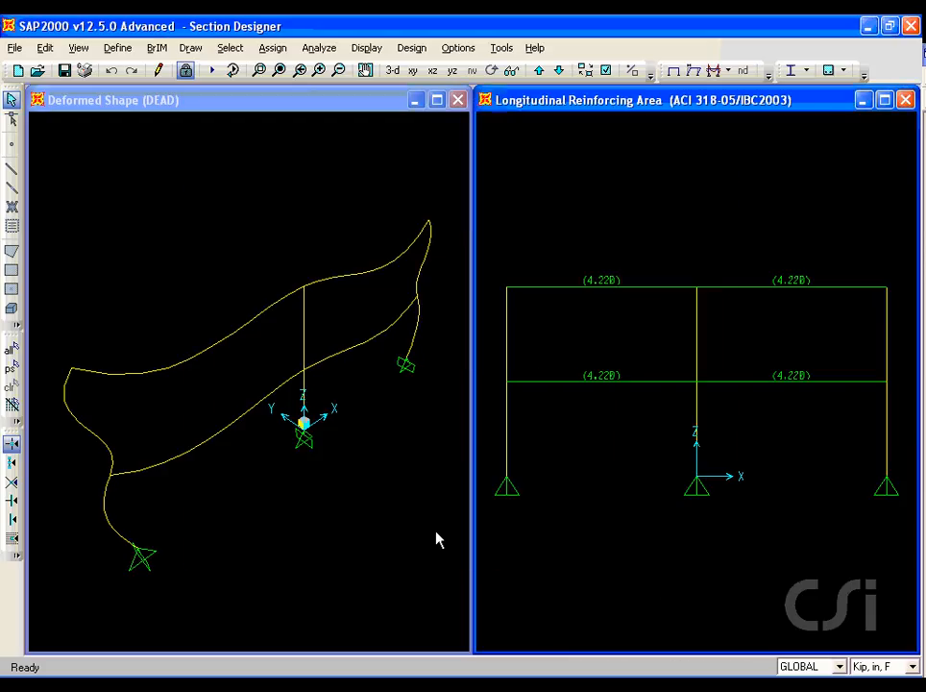